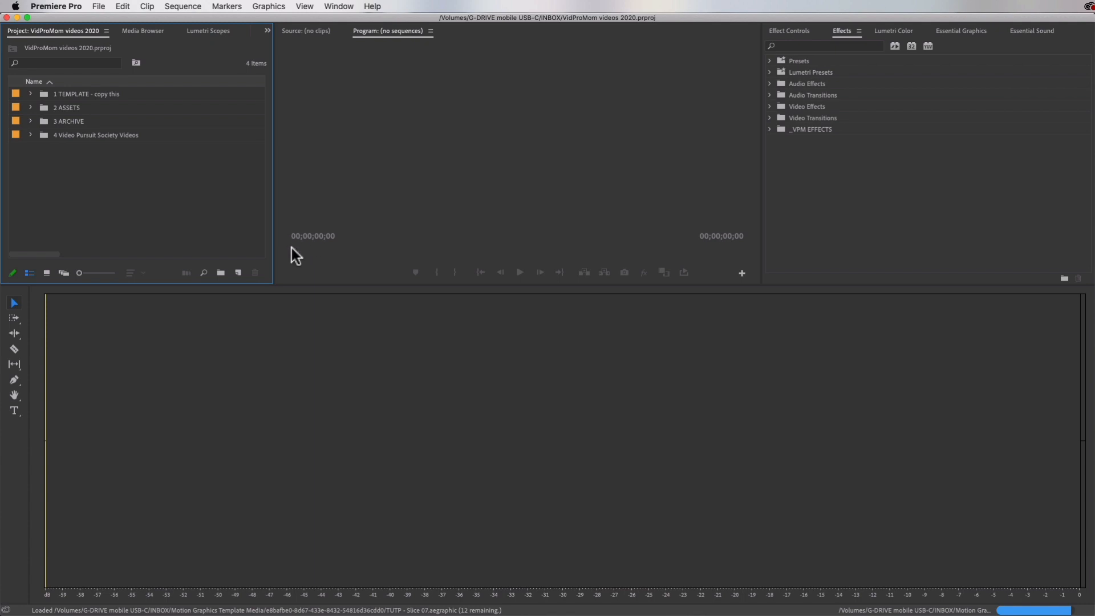
# Enlarge the Project panel by resizing its corner boundary with the program monitor and timeline
pyautogui.click(282, 282)
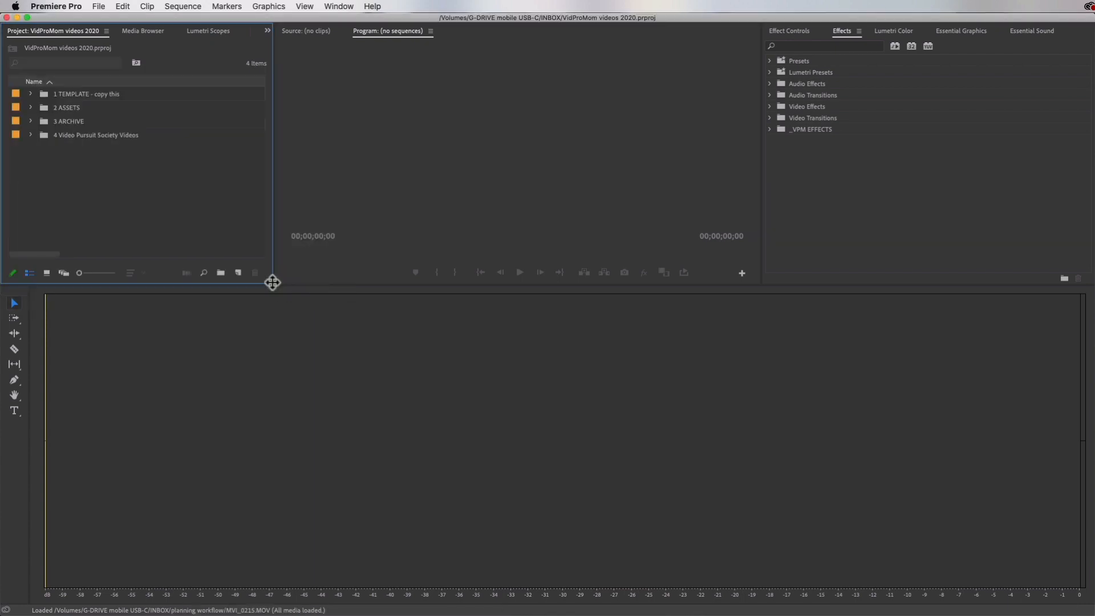
pyautogui.moveTo(274, 283); pyautogui.dragTo(385, 374)
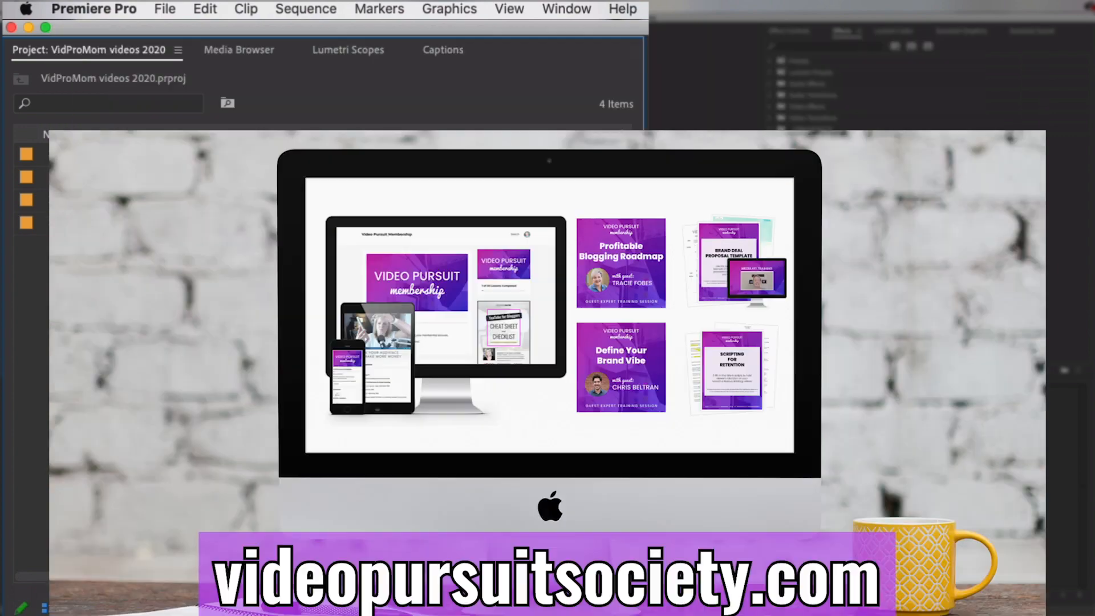
# Look through the top-level bins and expand the 3 ARCHIVE bin
pyautogui.click(69, 153)
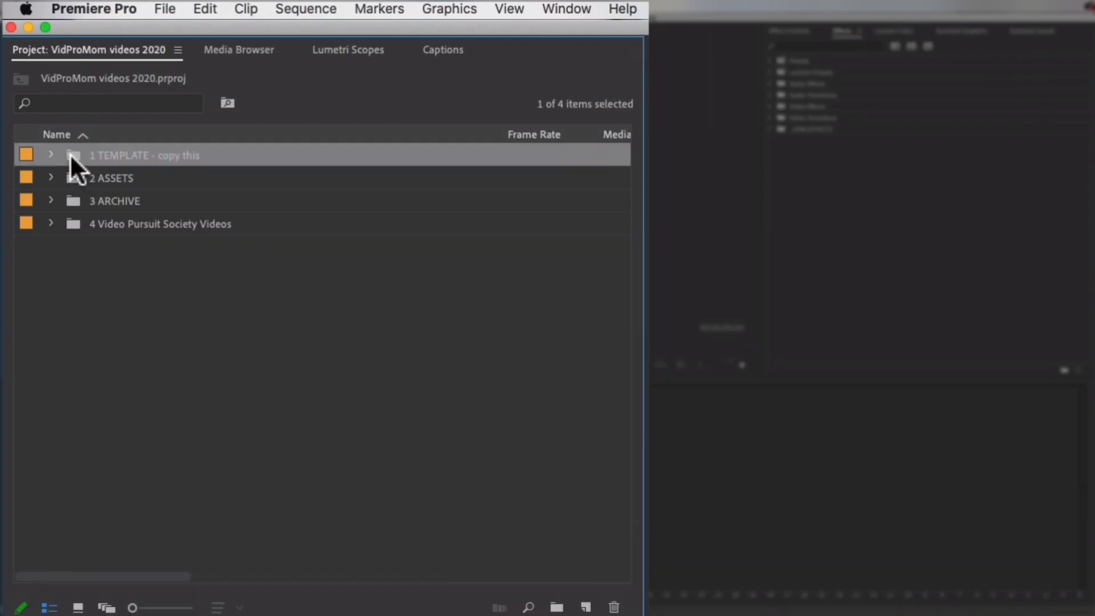
pyautogui.click(73, 177)
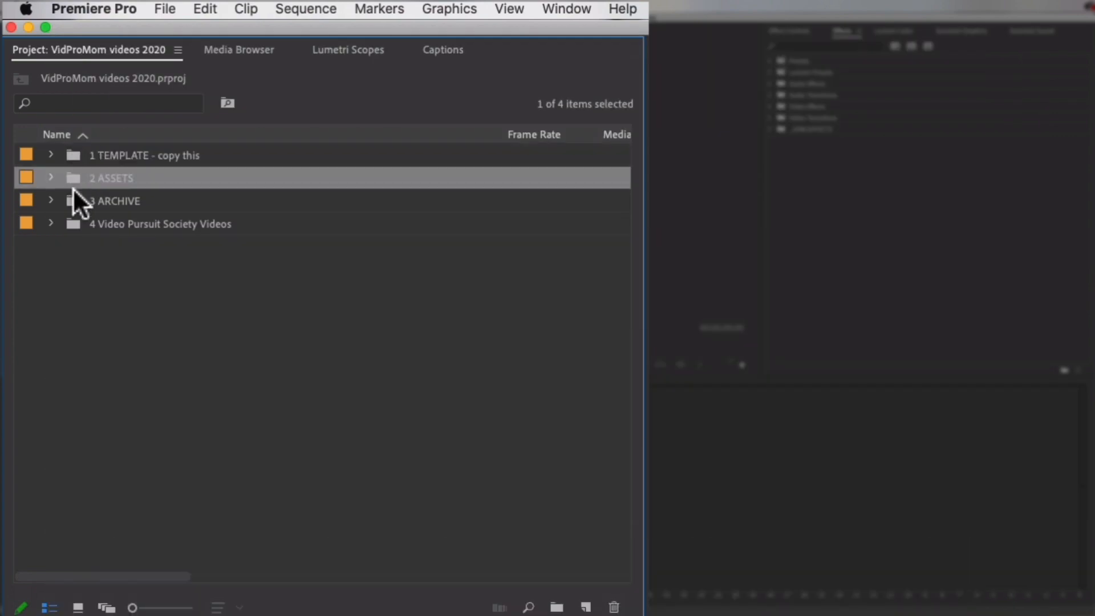
pyautogui.click(73, 197)
pyautogui.click(49, 199)
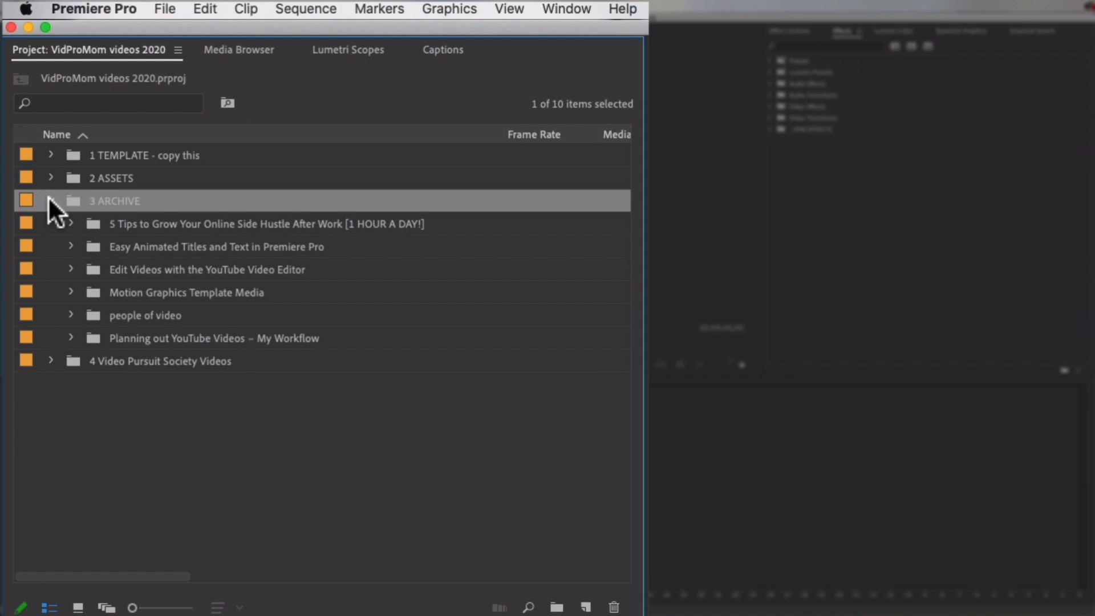
# Expand the 'Edit Videos with the YouTube Video Editor' archive bin to show its sequences and MEDIA folder
pyautogui.click(96, 227)
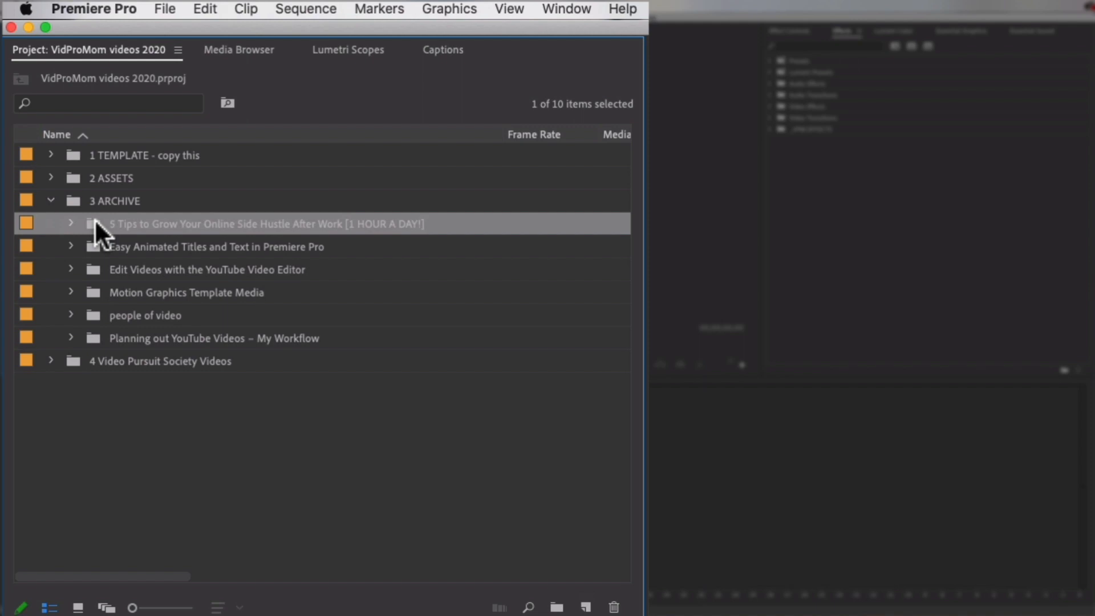
pyautogui.click(93, 248)
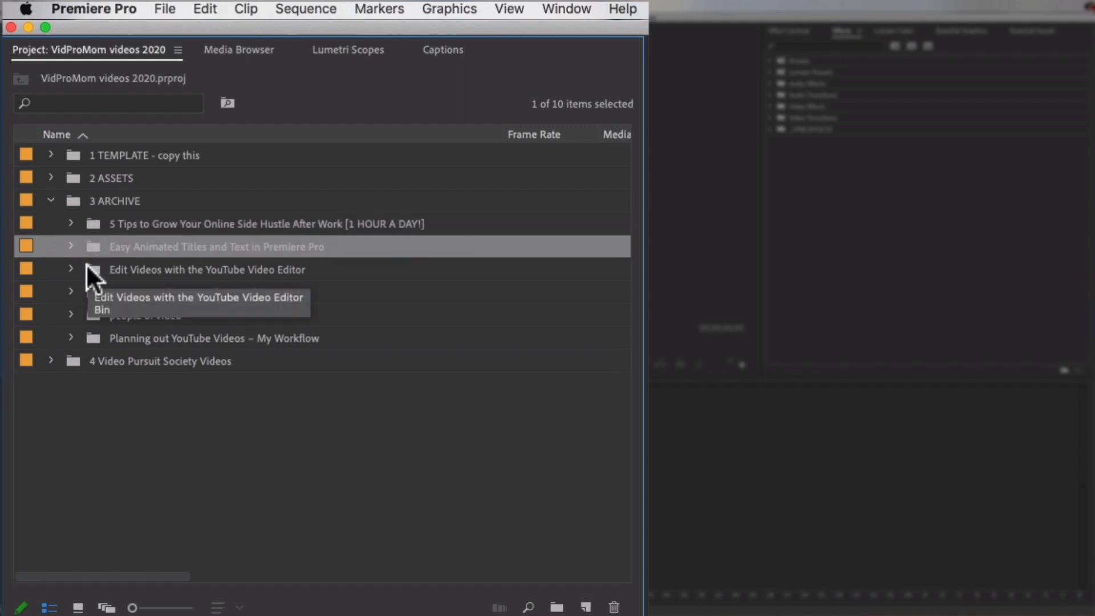
pyautogui.click(89, 267)
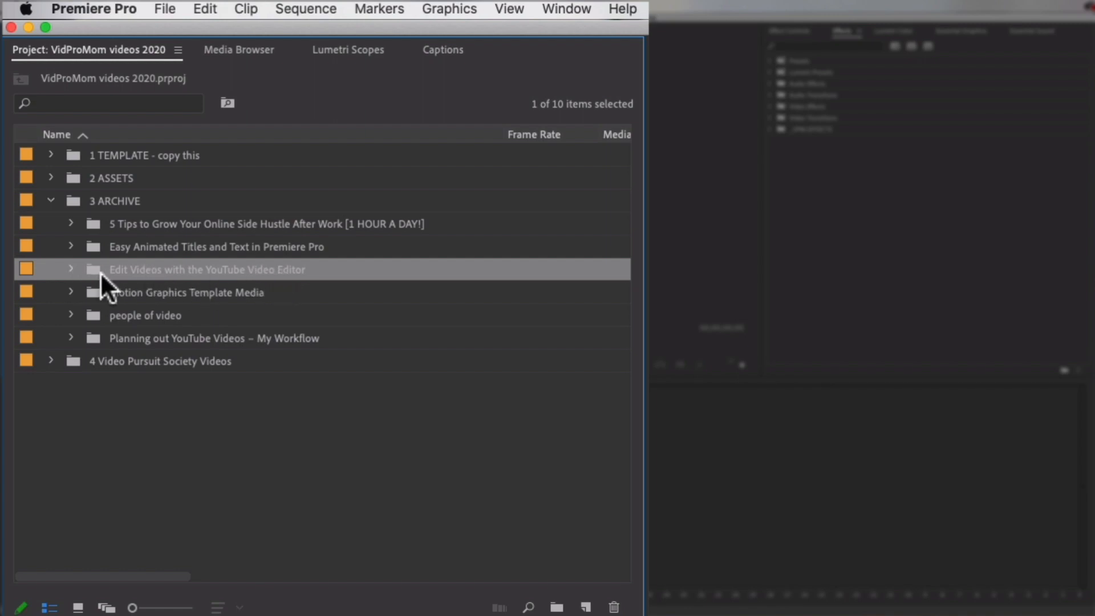
pyautogui.click(70, 268)
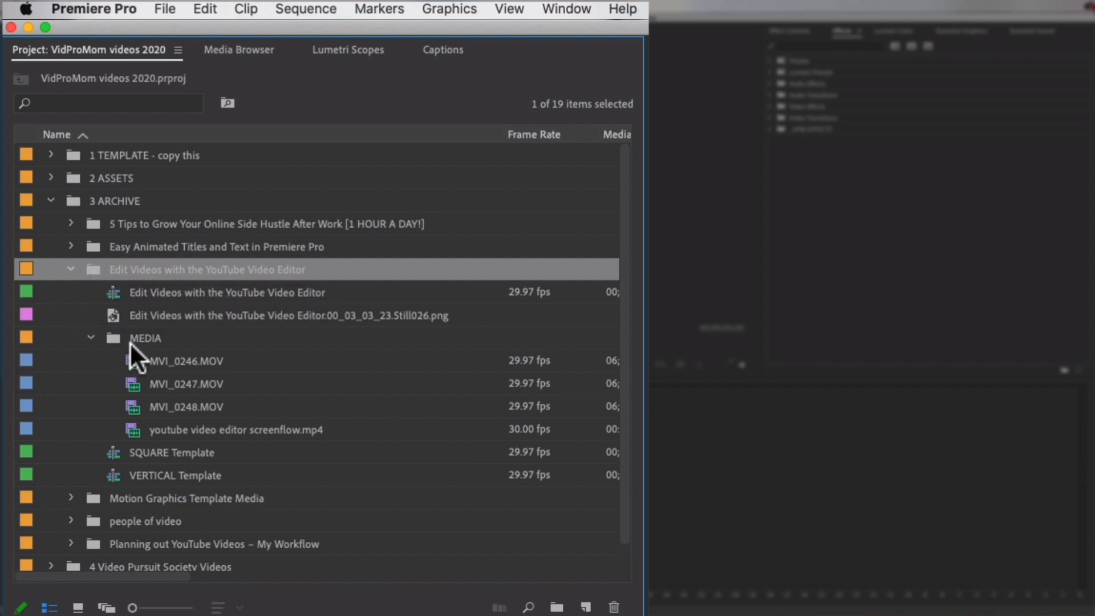
pyautogui.click(114, 338)
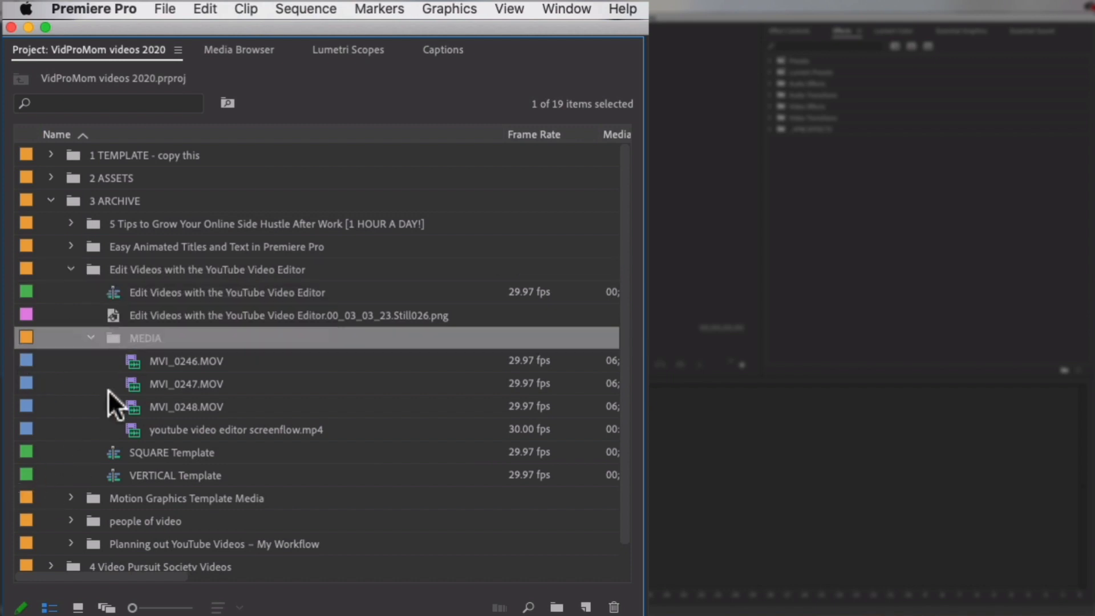
# Open the 'Edit Videos with the YouTube Video Editor' sequence and zoom the timeline out to view its full length
pyautogui.click(115, 288)
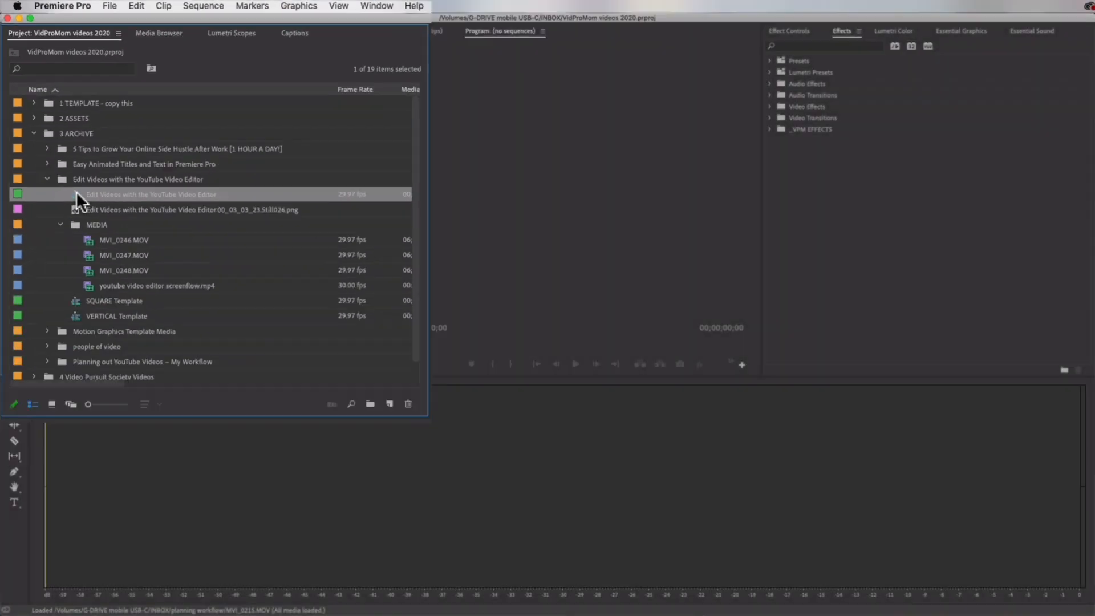
pyautogui.doubleClick(115, 291)
pyautogui.press('\\')
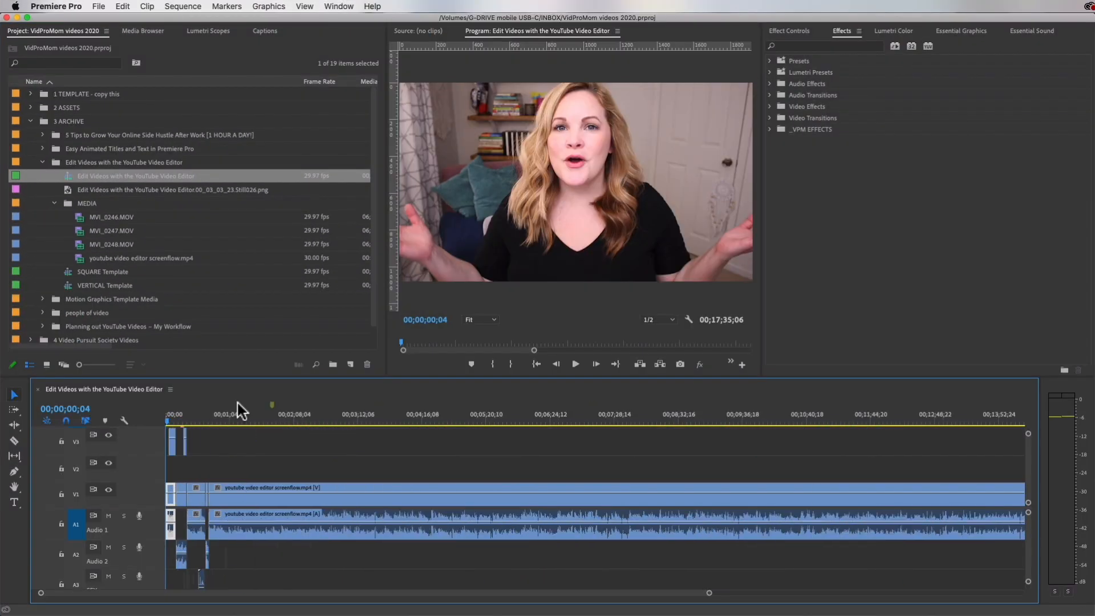
pyautogui.moveTo(166, 460); pyautogui.dragTo(121, 459)
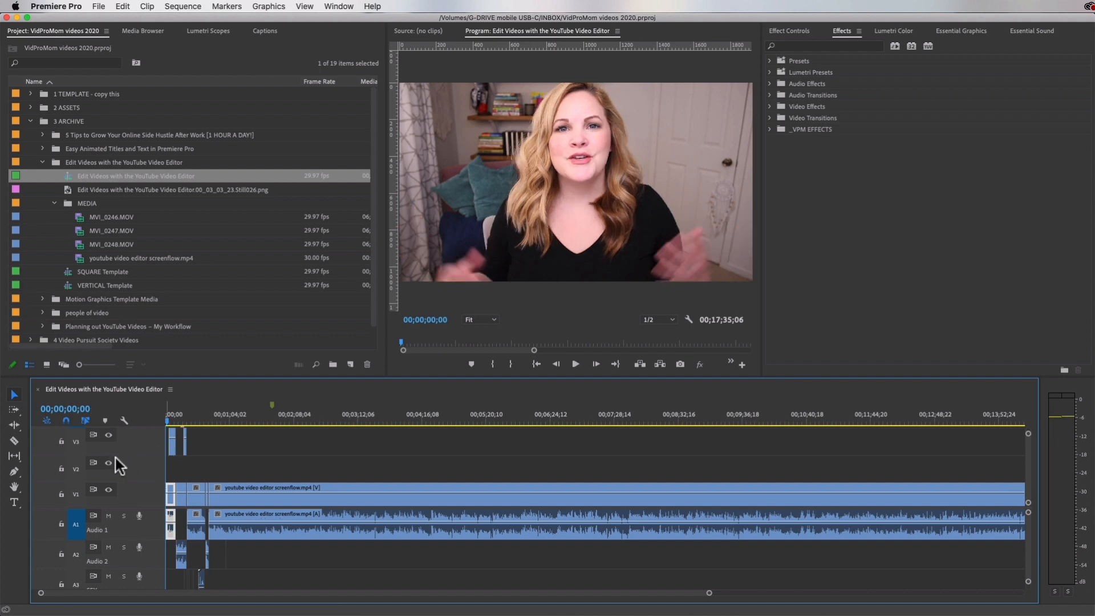
pyautogui.press('-')
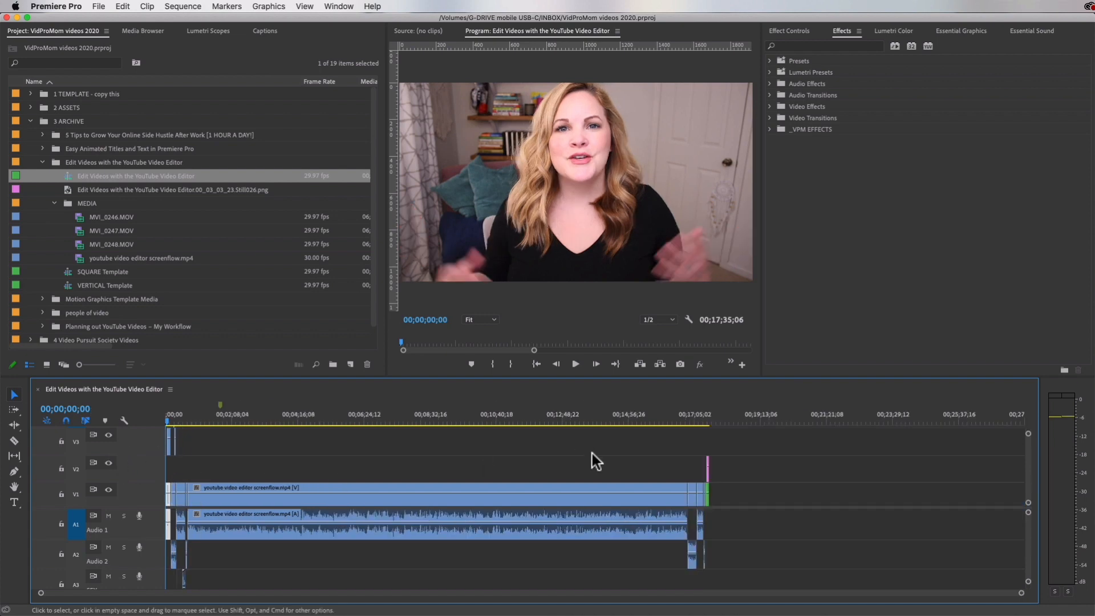
pyautogui.click(287, 418)
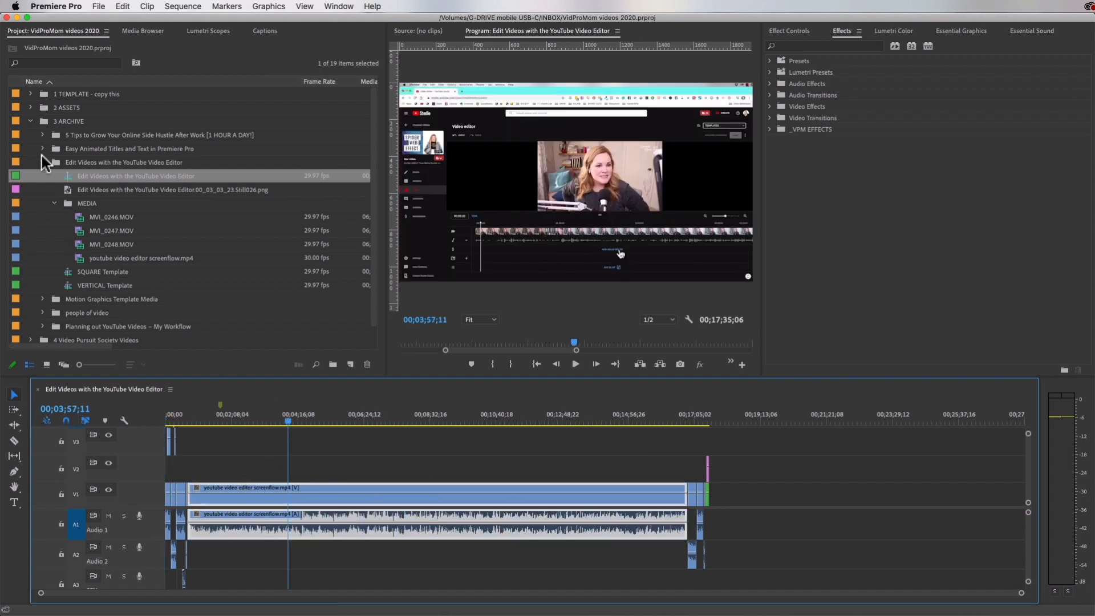
# Open the SQUARE Template and VERTICAL Template sequences to view them
pyautogui.doubleClick(69, 273)
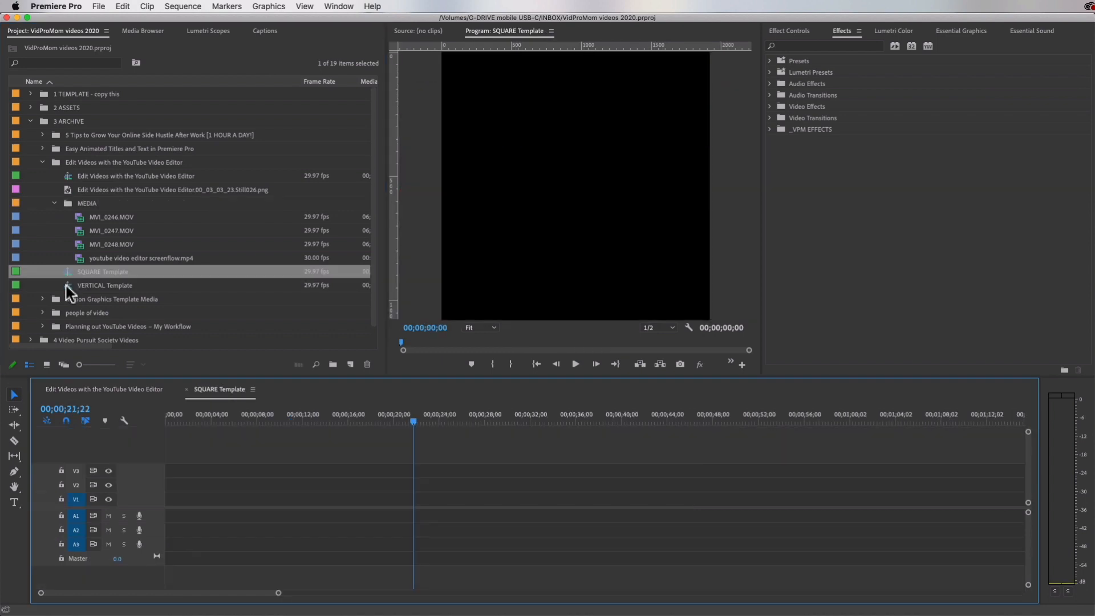
pyautogui.doubleClick(70, 291)
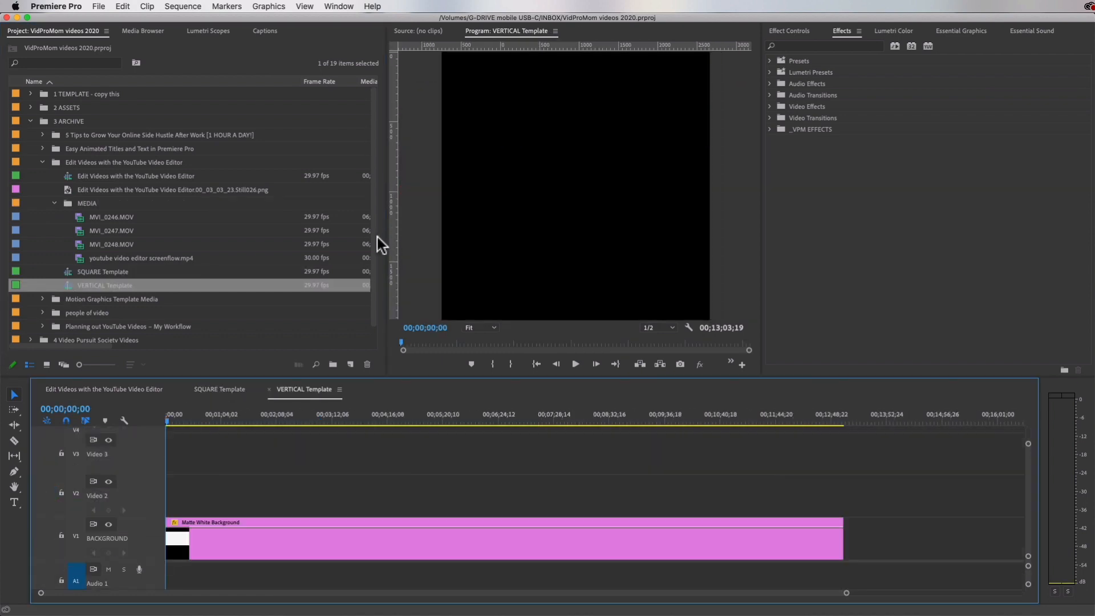
# Narrow the Project panel and widen the Program monitor
pyautogui.moveTo(385, 235); pyautogui.dragTo(239, 238)
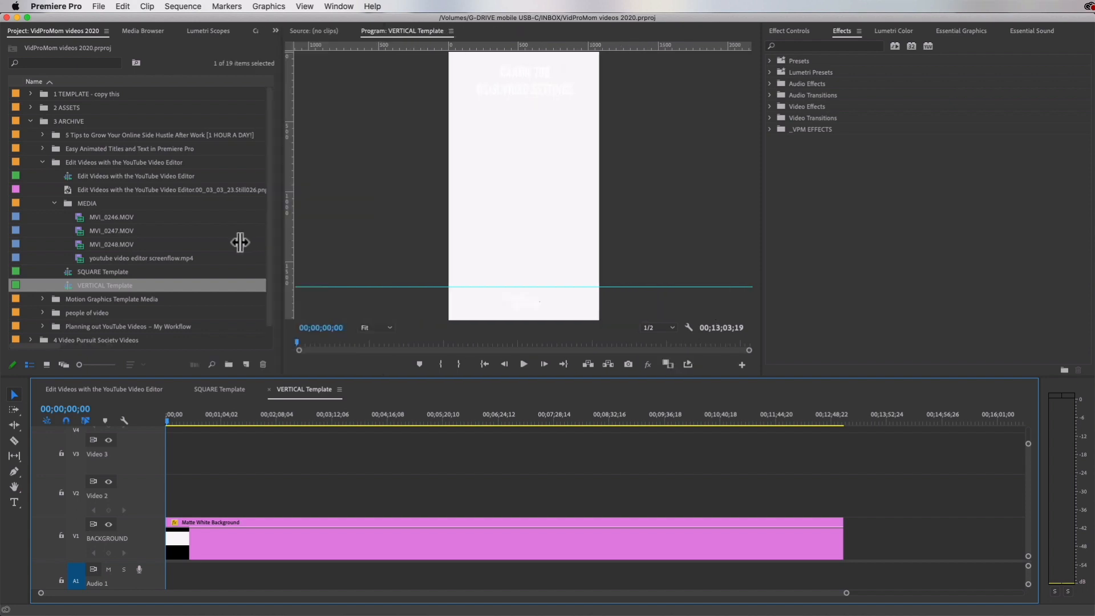
pyautogui.moveTo(758, 293); pyautogui.dragTo(838, 290)
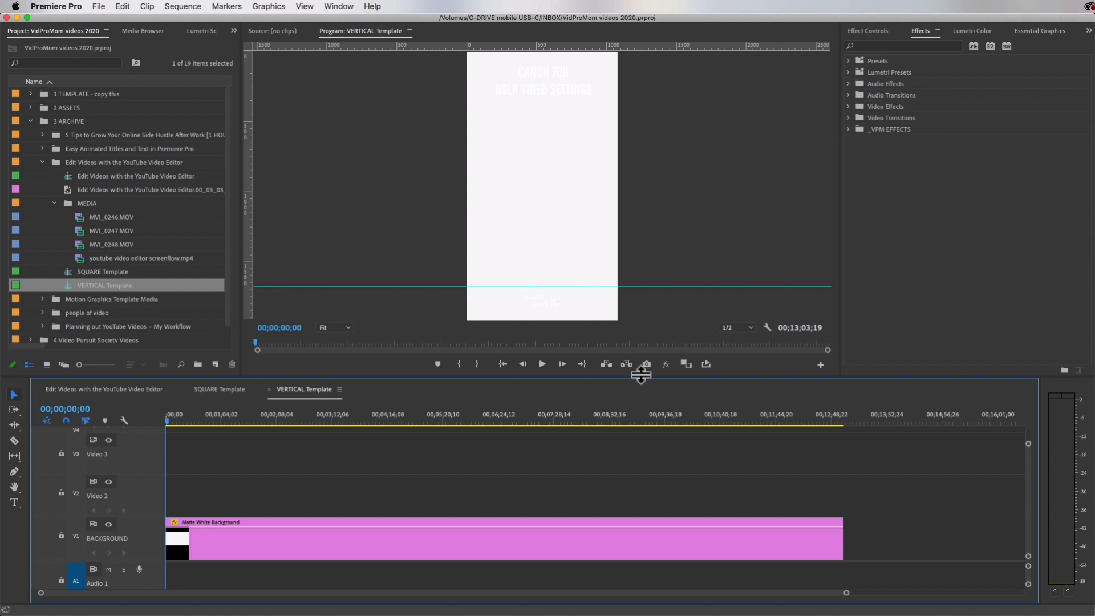
# Close the VERTICAL Template and SQUARE Template sequence tabs
pyautogui.click(270, 389)
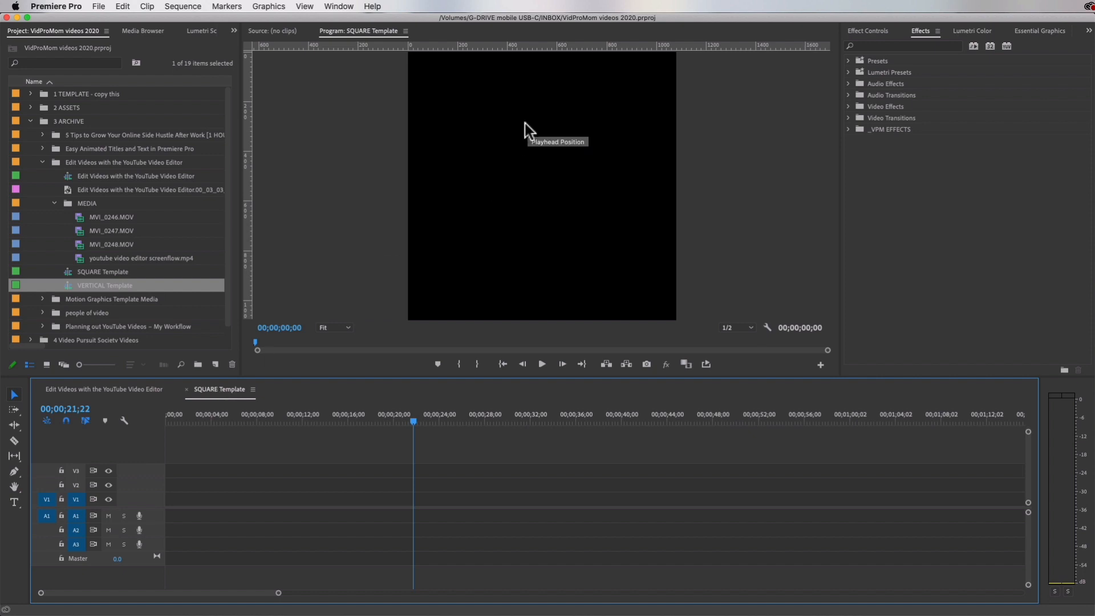
pyautogui.click(186, 388)
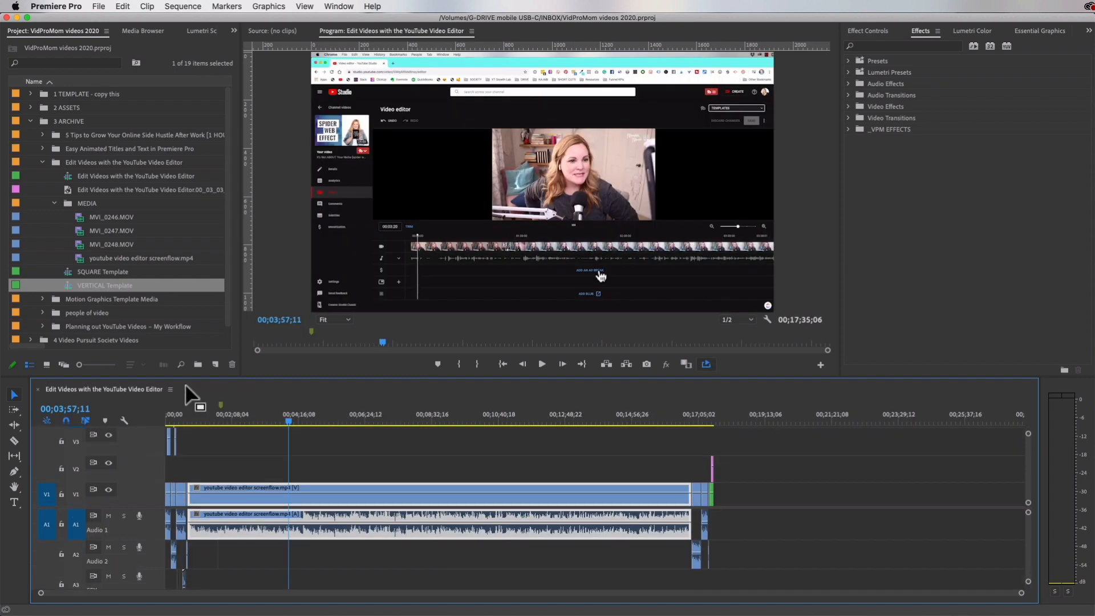
# Collapse the 'Edit Videos with the YouTube Video Editor' bin
pyautogui.click(107, 176)
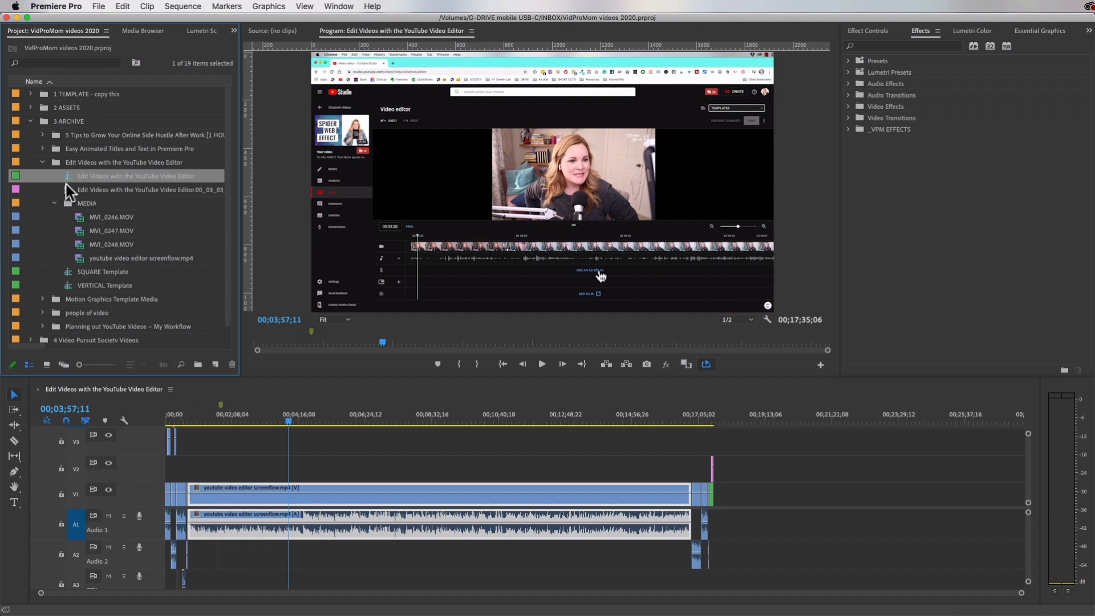
pyautogui.click(42, 162)
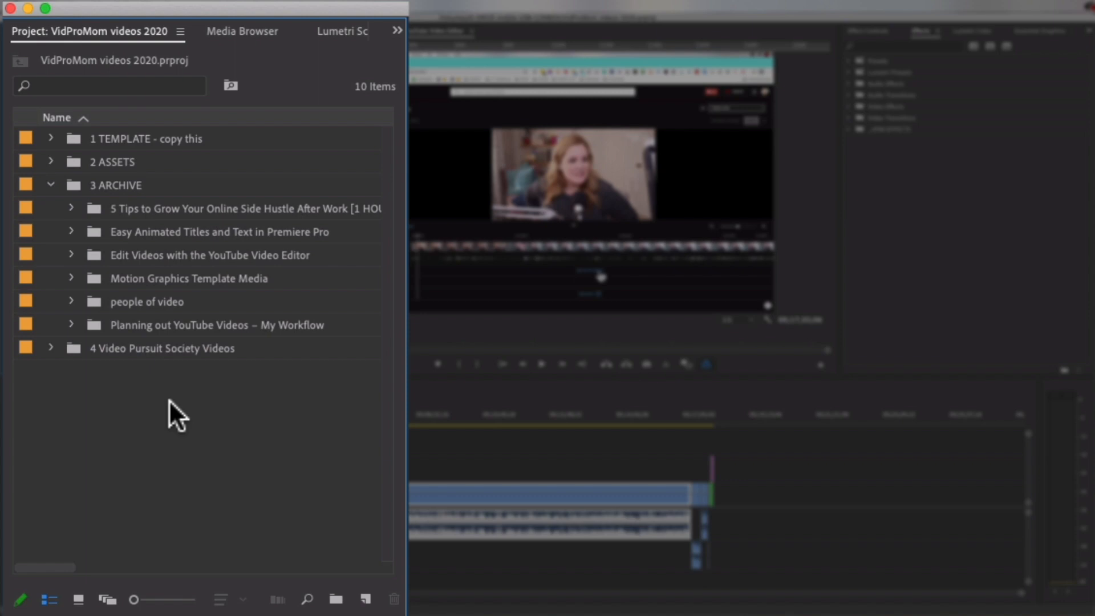
# Expand the 2 ASSETS bin and collapse its audio subfolder
pyautogui.click(48, 159)
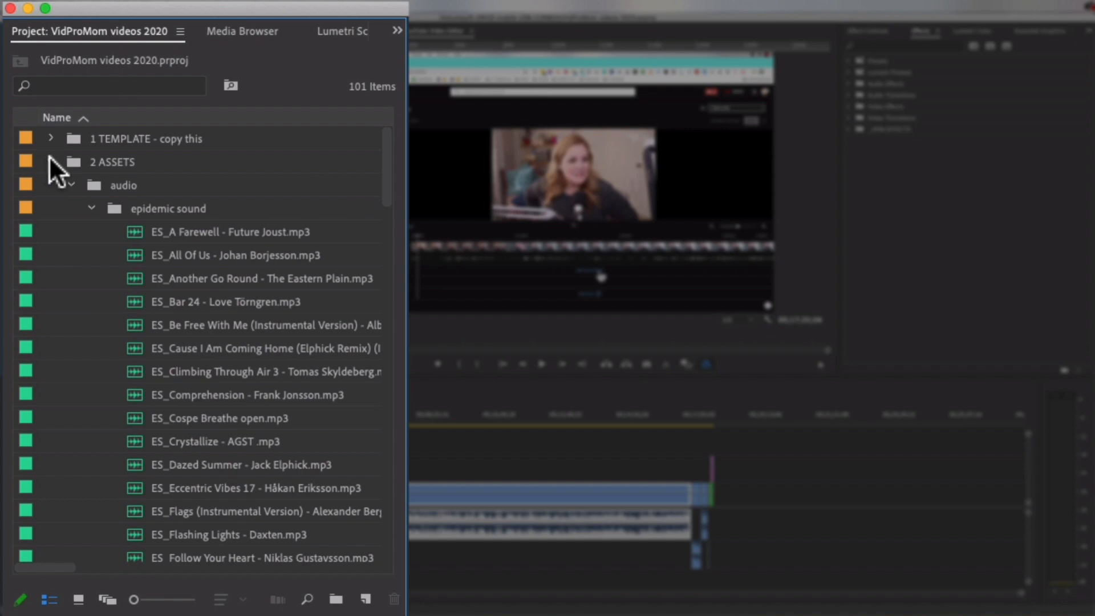
pyautogui.click(67, 180)
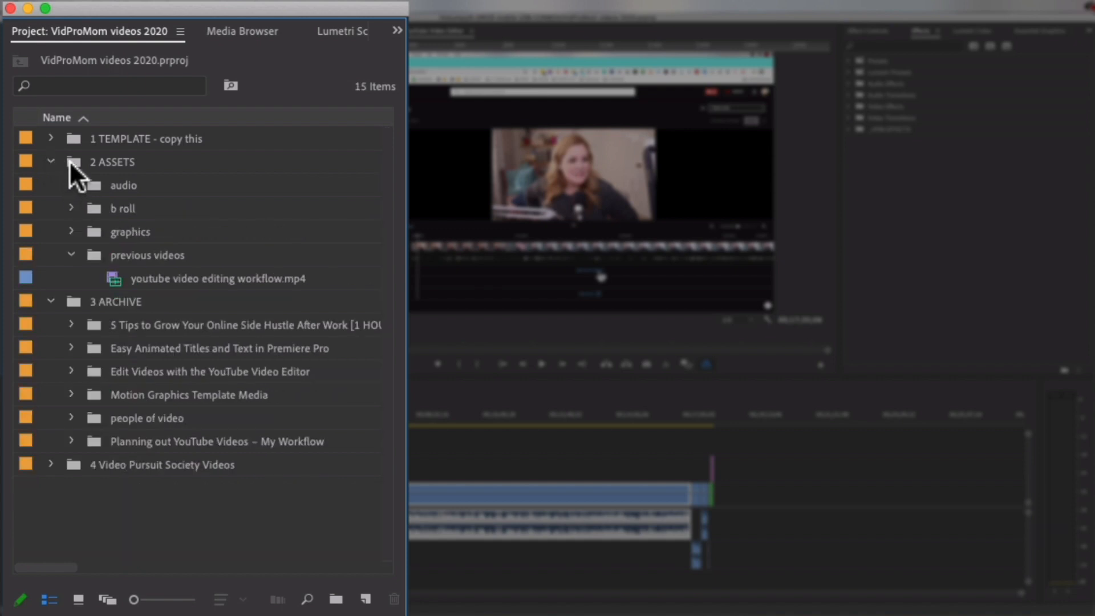
pyautogui.click(69, 159)
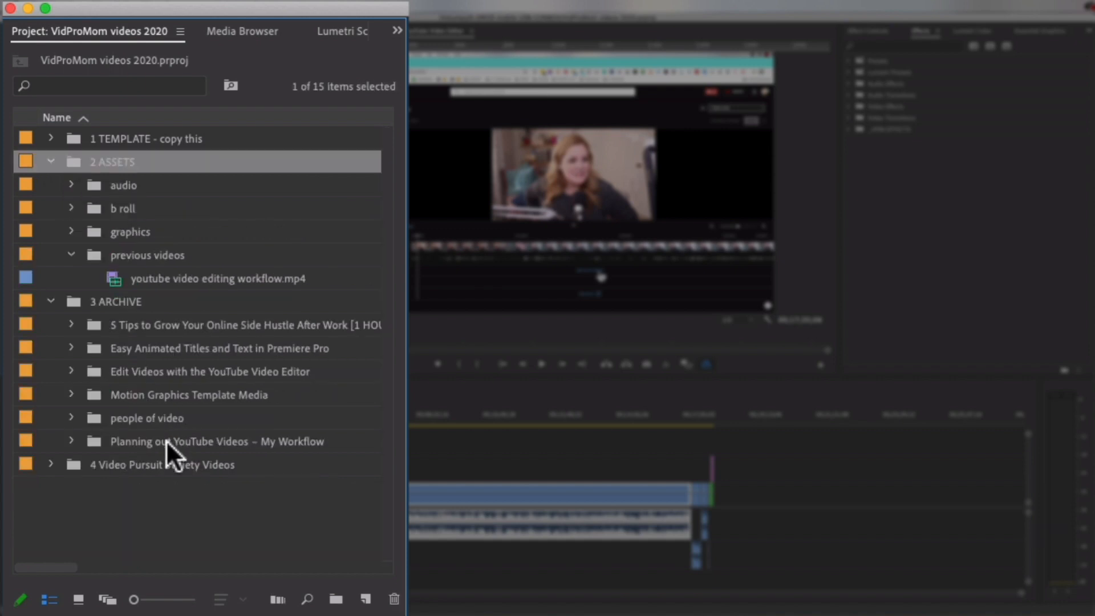
# Inspect the audio, b roll, graphics and previous videos bins, then collapse the previous videos bin
pyautogui.click(92, 183)
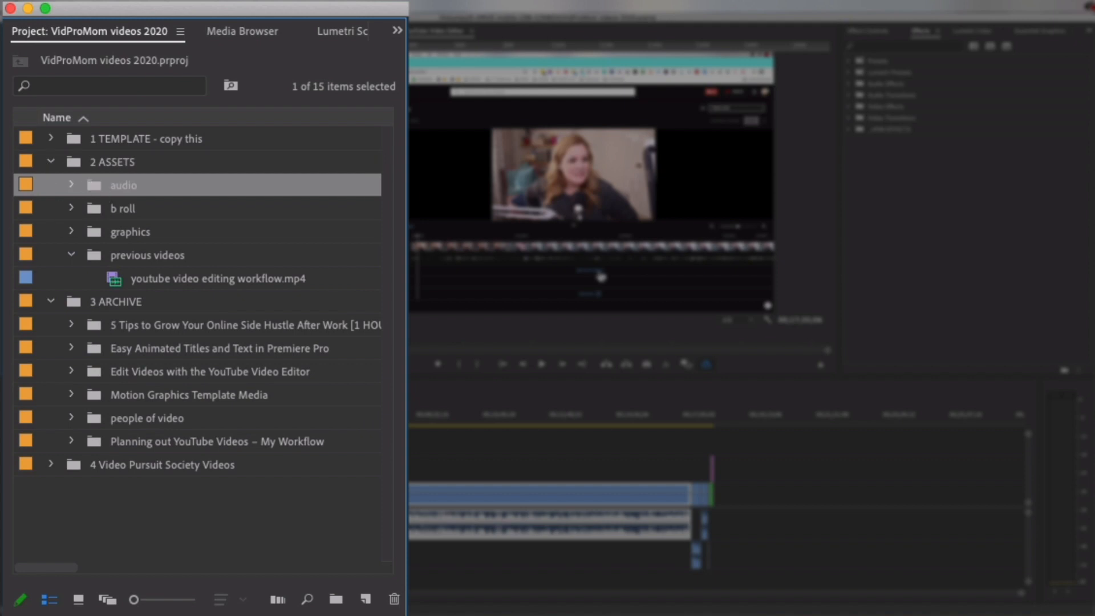
pyautogui.click(90, 210)
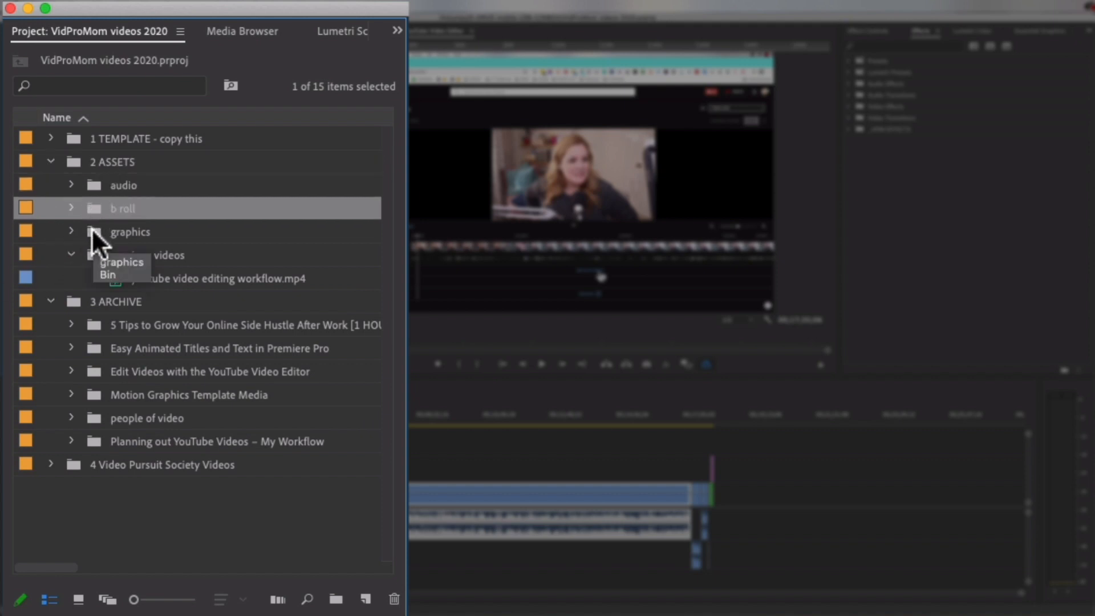
pyautogui.click(91, 228)
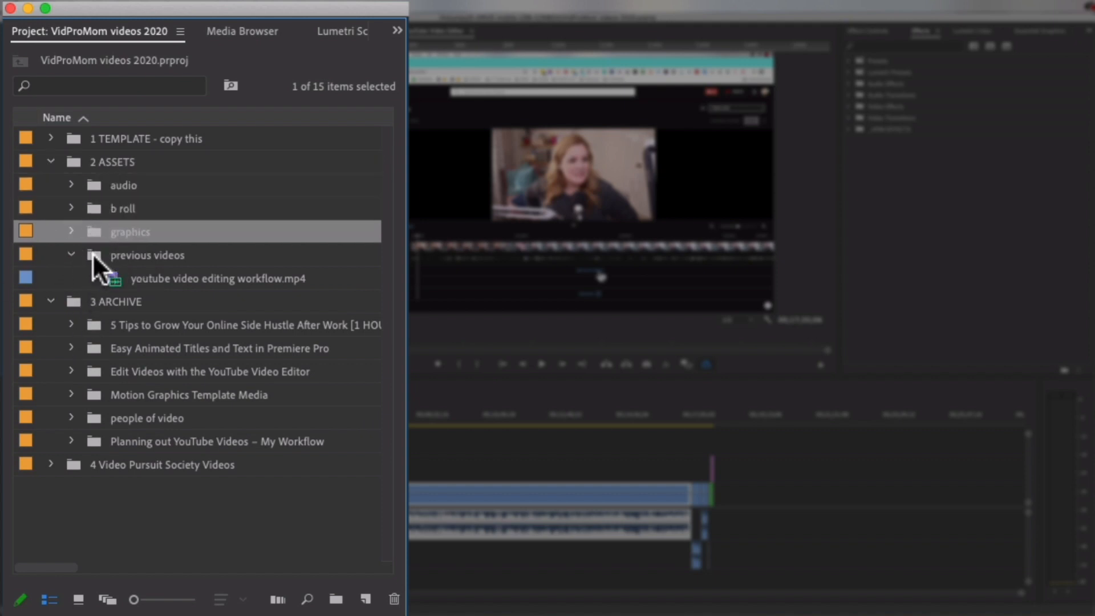
pyautogui.click(91, 252)
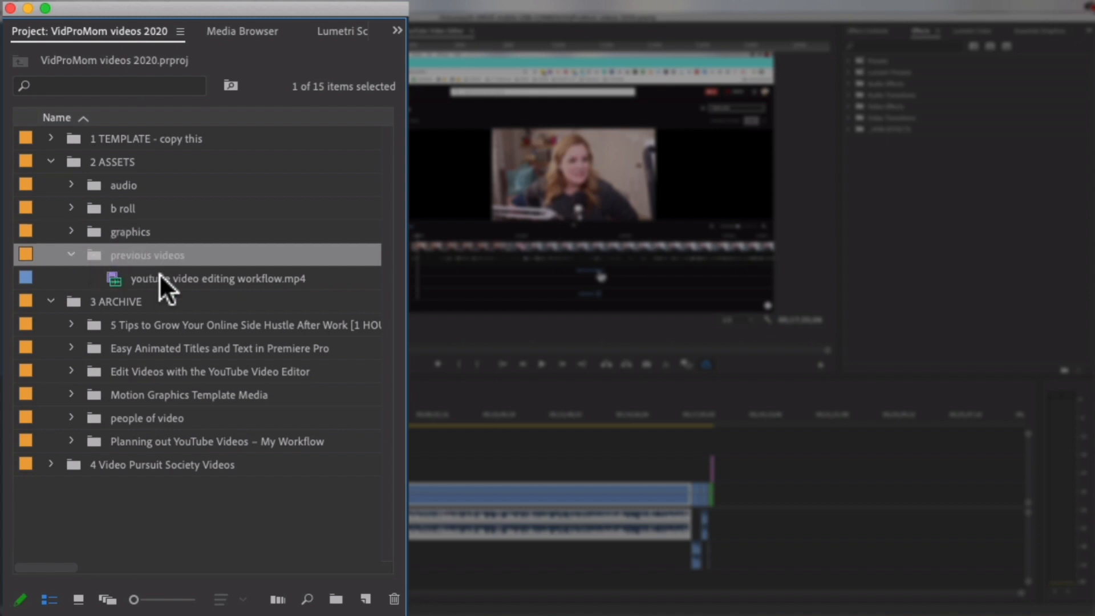
pyautogui.moveTo(159, 272)
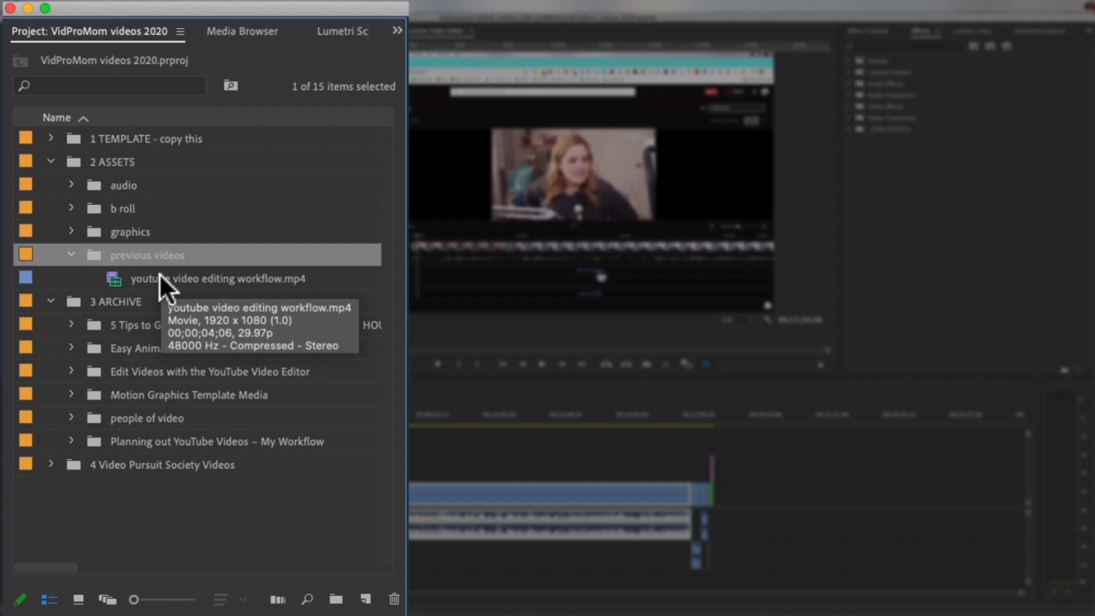
pyautogui.click(70, 255)
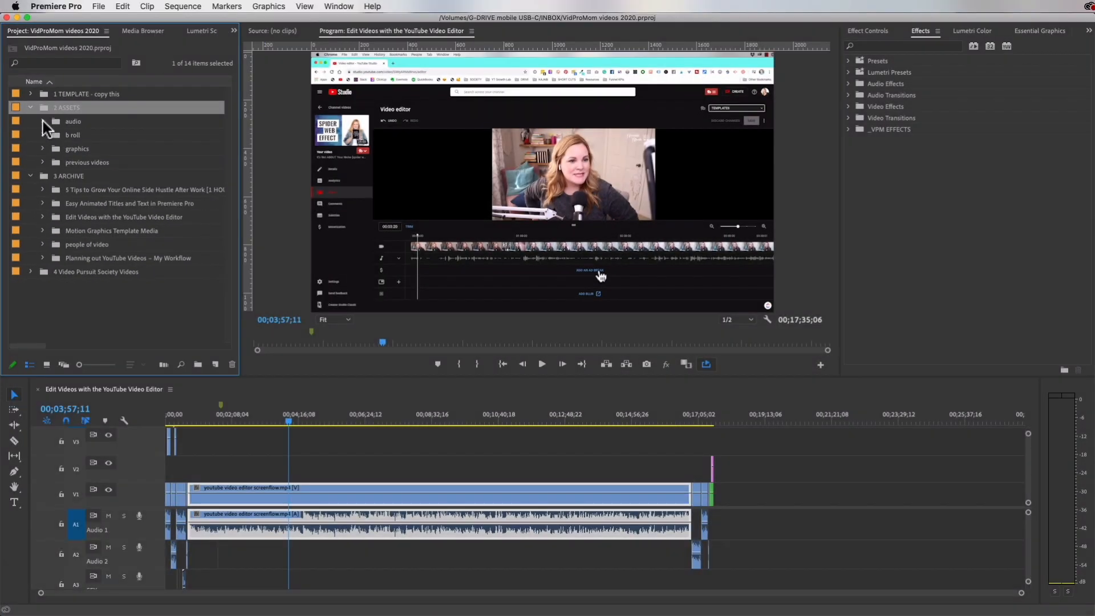
# Expand the audio bin and browse the tracks in its epidemic sound folder
pyautogui.click(43, 121)
pyautogui.click(54, 134)
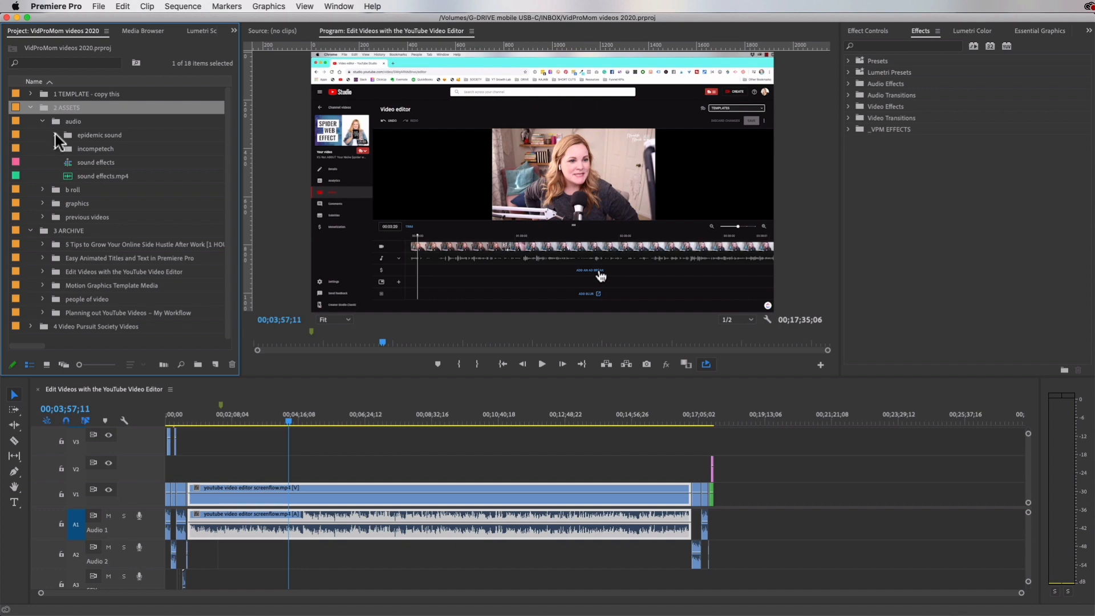
pyautogui.click(54, 135)
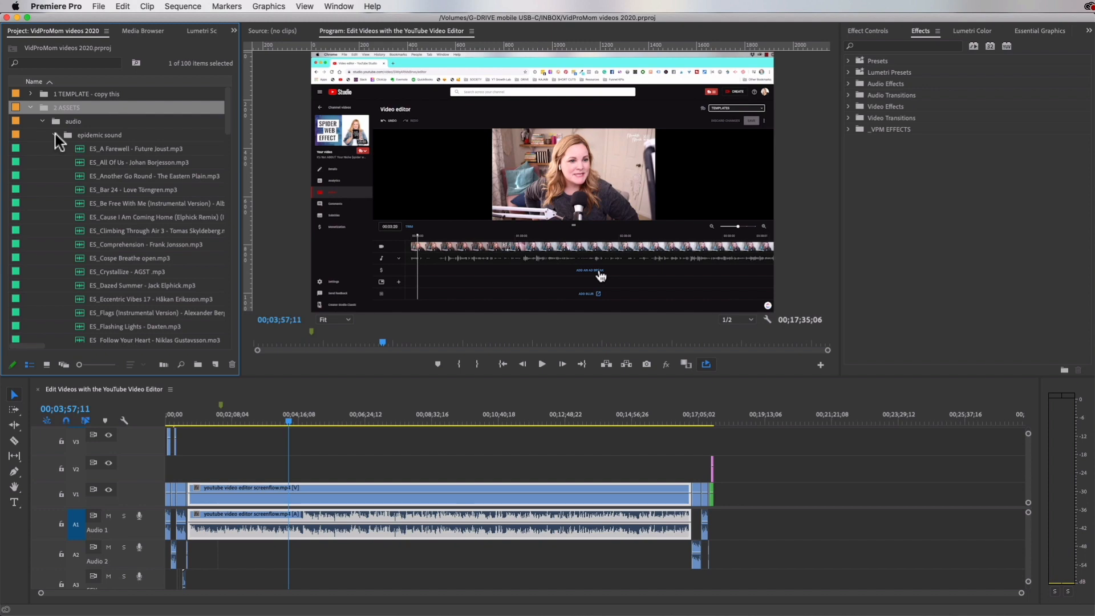
pyautogui.click(55, 135)
pyautogui.click(54, 134)
pyautogui.scroll(-2, 108, 206)
pyautogui.scroll(-15, 107, 201)
pyautogui.scroll(15, 108, 200)
pyautogui.click(55, 134)
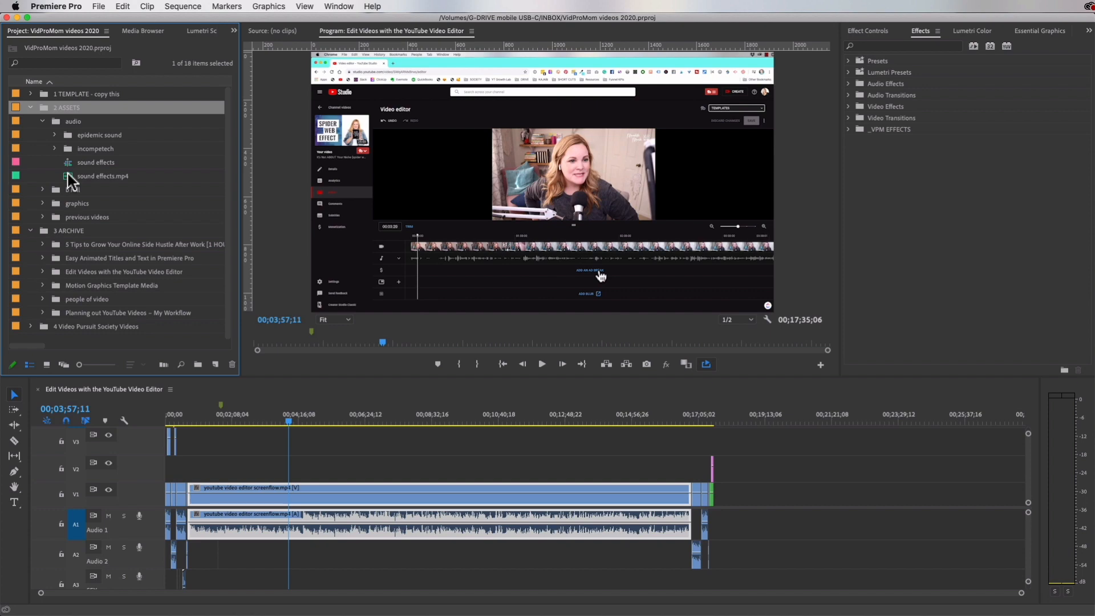
# Preview the sound effects.mp4 clip, open the sound effects sequence to view its clips, then close that sequence
pyautogui.doubleClick(68, 177)
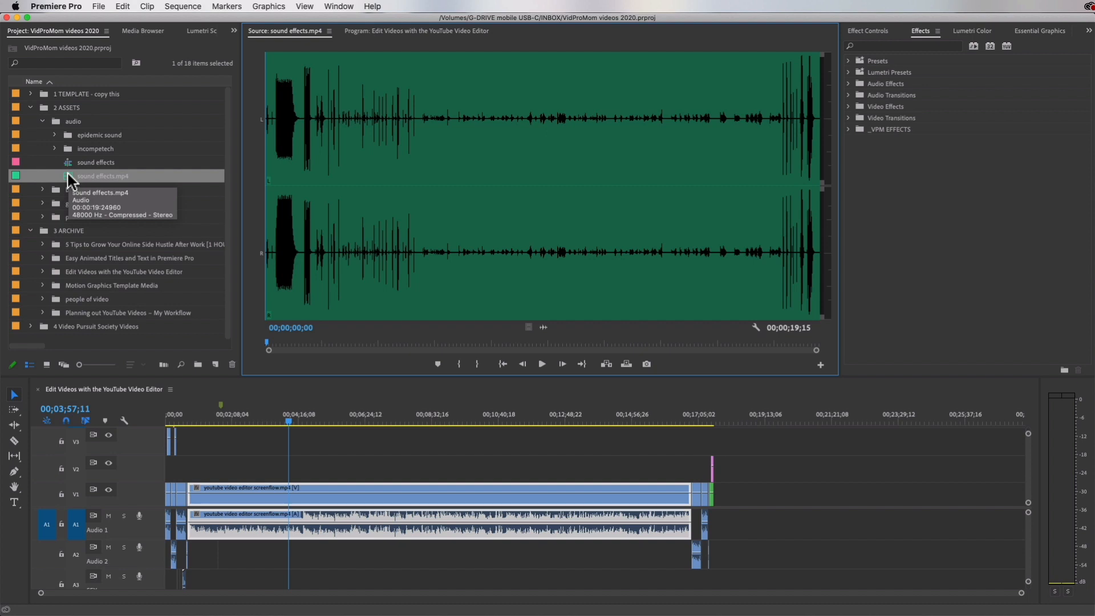
pyautogui.doubleClick(68, 163)
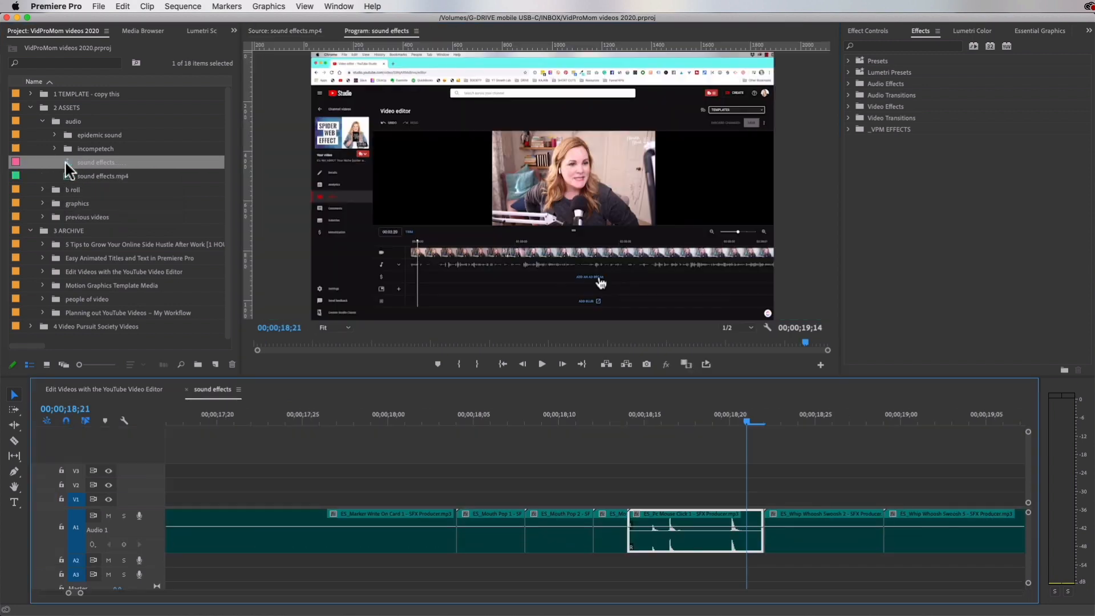
pyautogui.press('-')
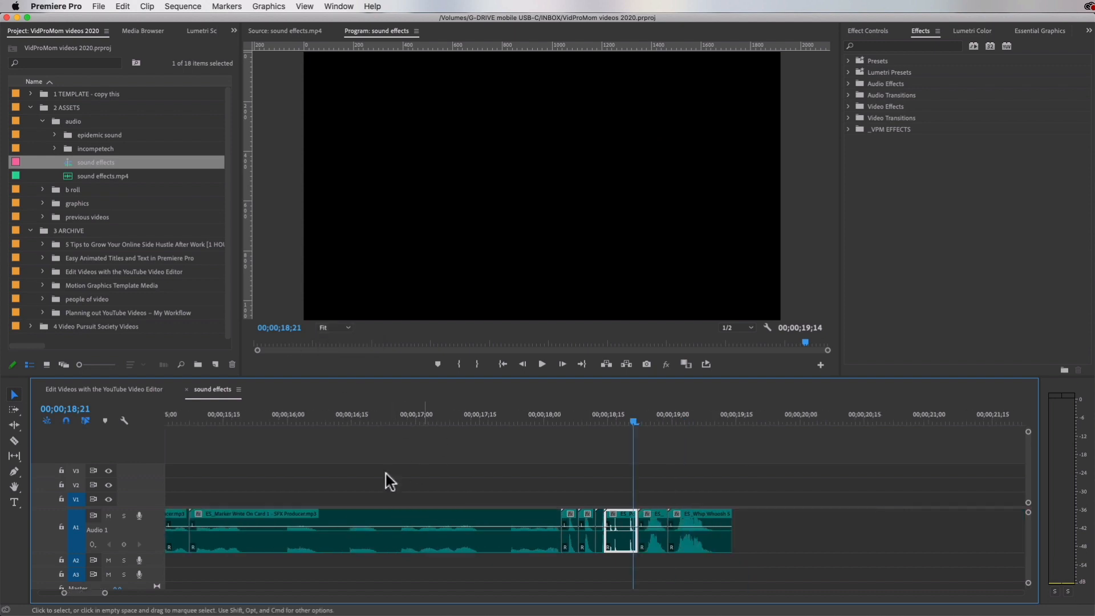
pyautogui.press('-')
pyautogui.press('-')
pyautogui.press('-')
pyautogui.moveTo(812, 491); pyautogui.dragTo(174, 557)
pyautogui.moveTo(879, 496); pyautogui.dragTo(173, 548)
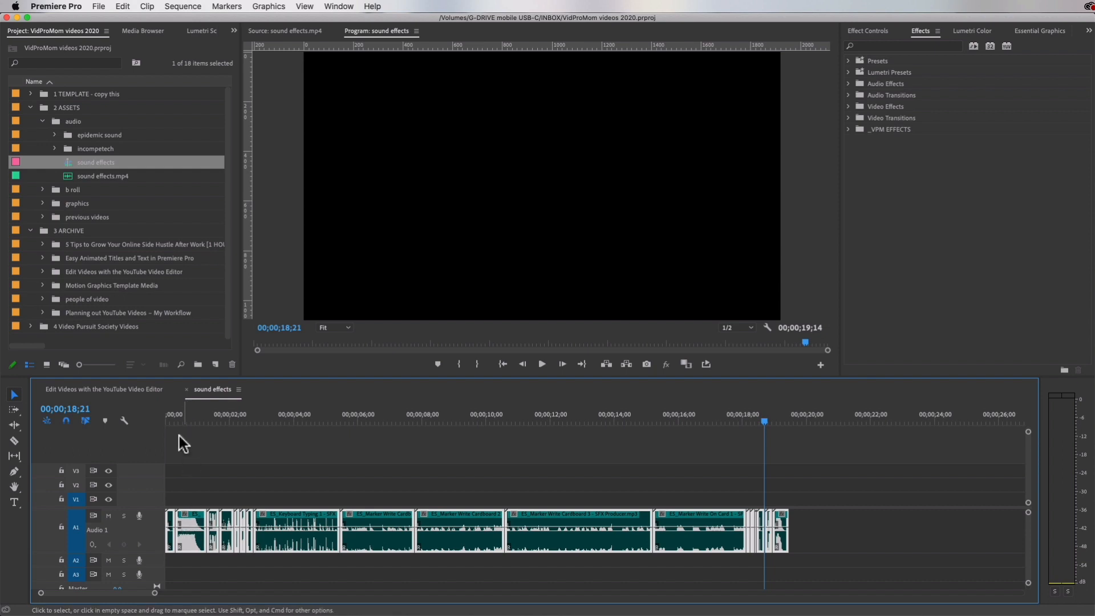
pyautogui.click(186, 388)
# Expand the graphics bin and preview the bloopers_beep.mp4 clip in the source monitor
pyautogui.click(45, 188)
pyautogui.click(46, 203)
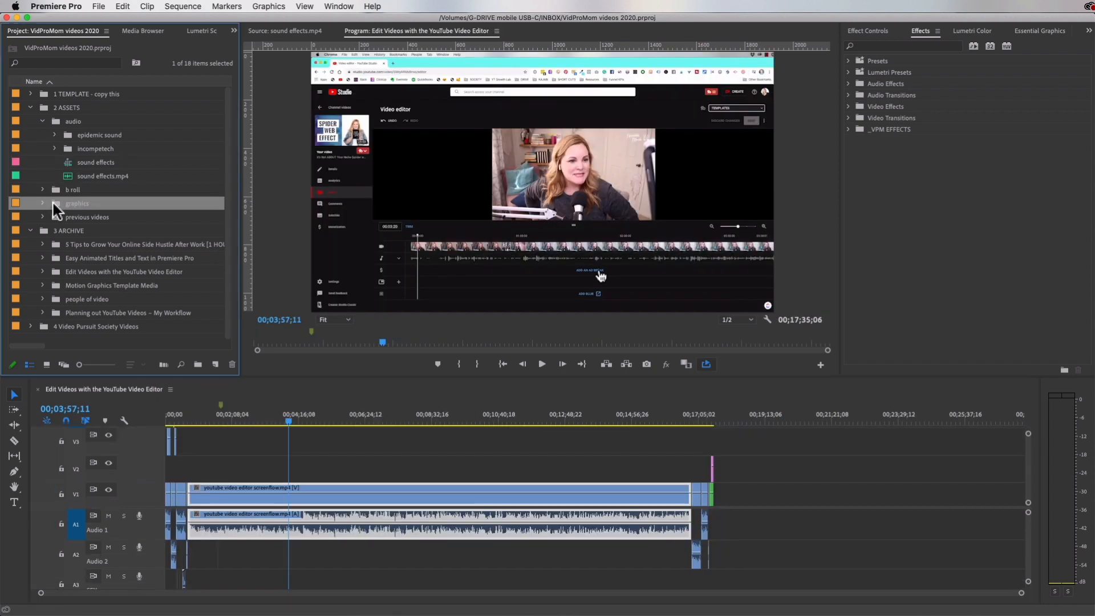
pyautogui.click(43, 203)
pyautogui.scroll(-3, 42, 203)
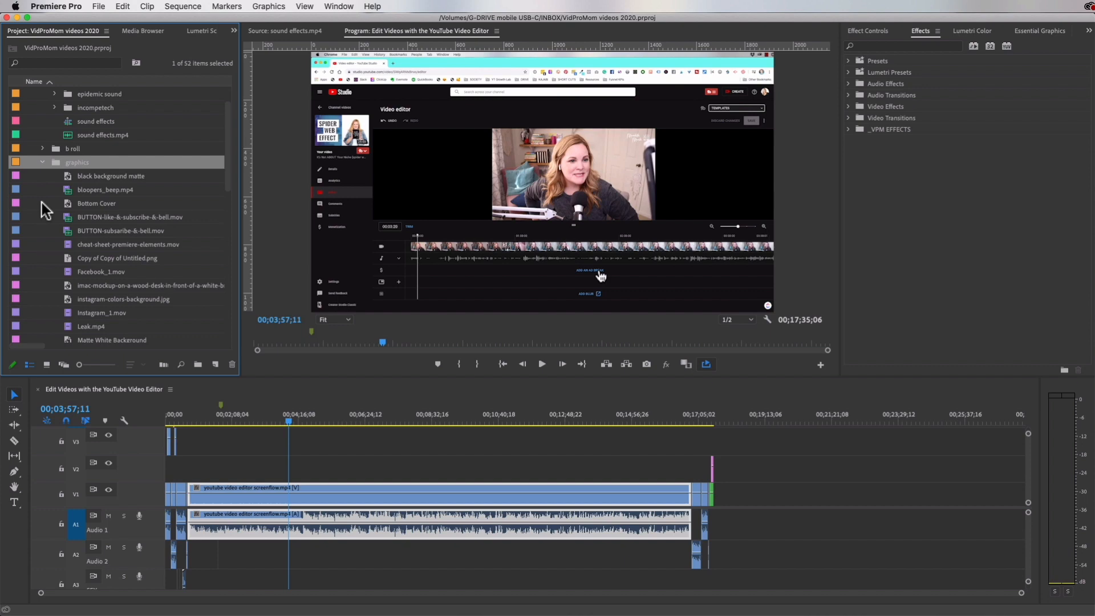
pyautogui.doubleClick(69, 196)
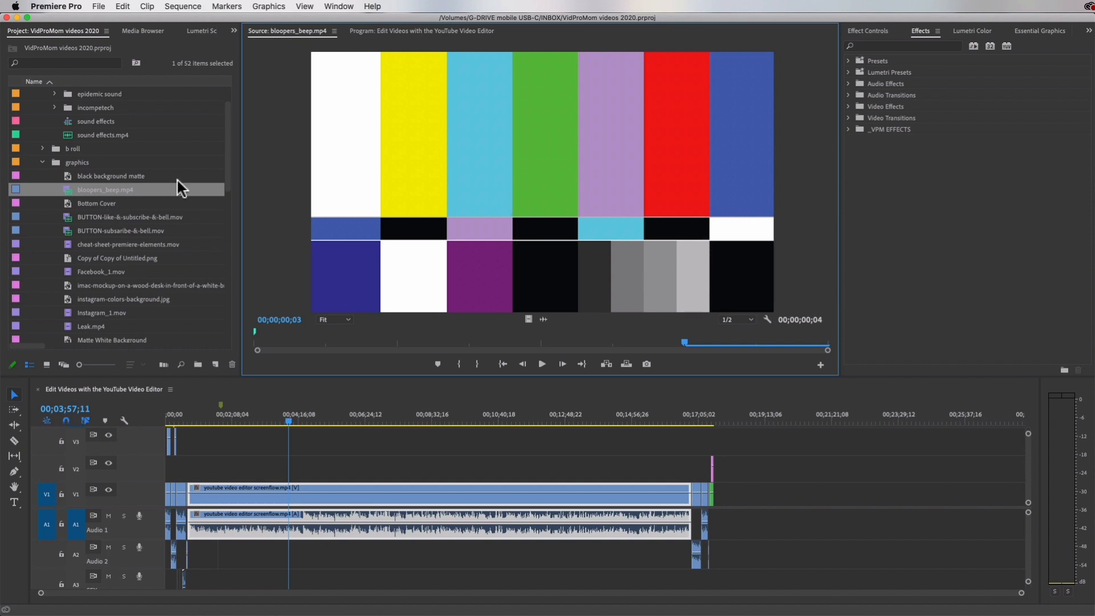
# Browse the graphics bin, scrub through the Youtube_1.mov graphic, then collapse the graphics bin
pyautogui.scroll(-5, 139, 277)
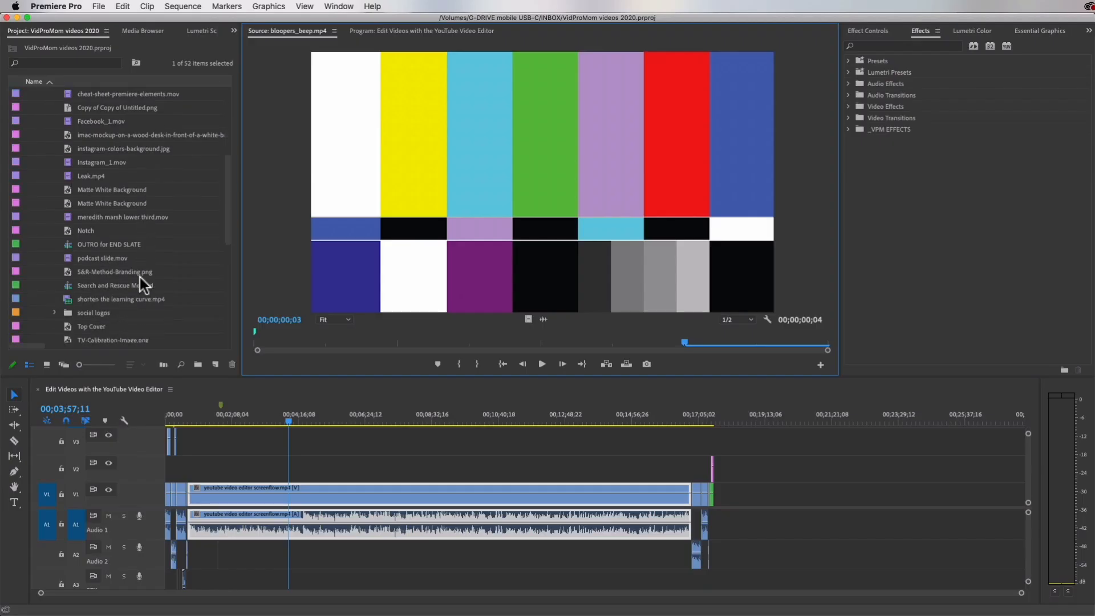
pyautogui.scroll(-7, 139, 277)
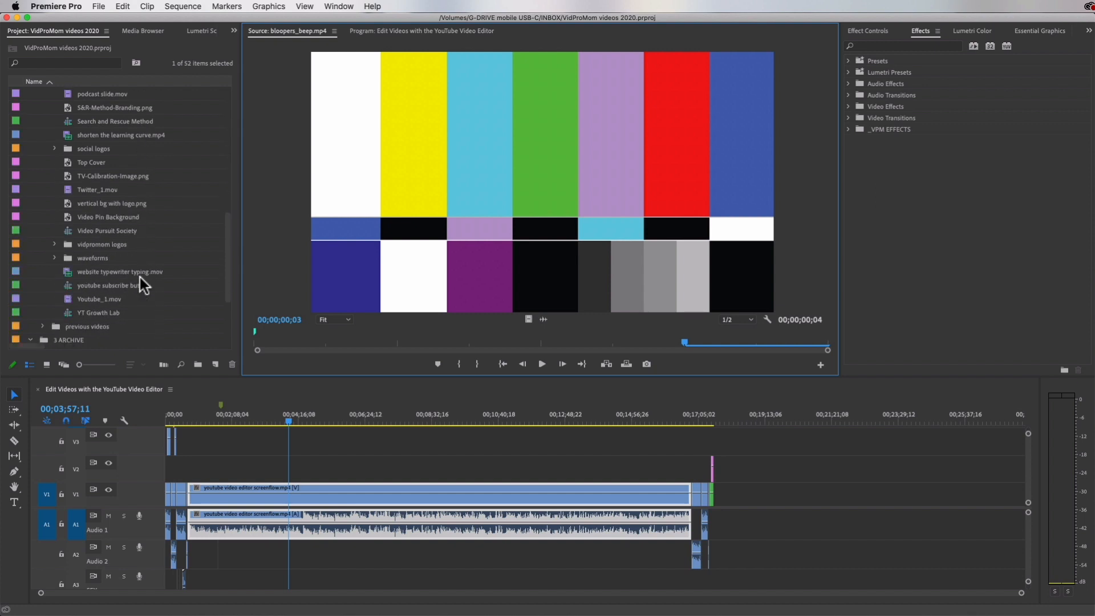
pyautogui.doubleClick(69, 275)
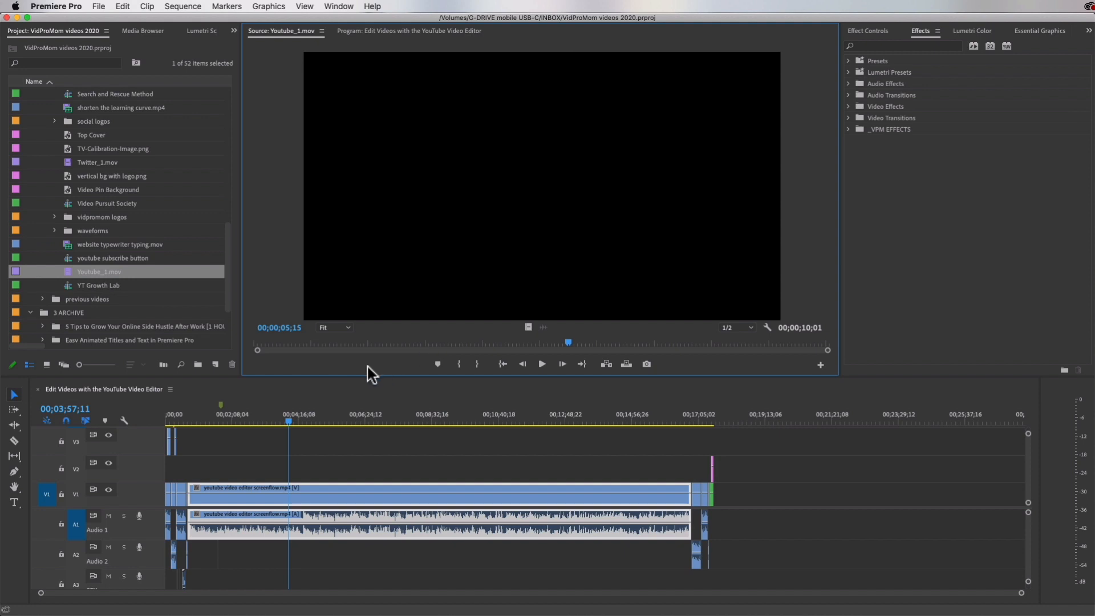
pyautogui.moveTo(308, 343); pyautogui.dragTo(410, 344)
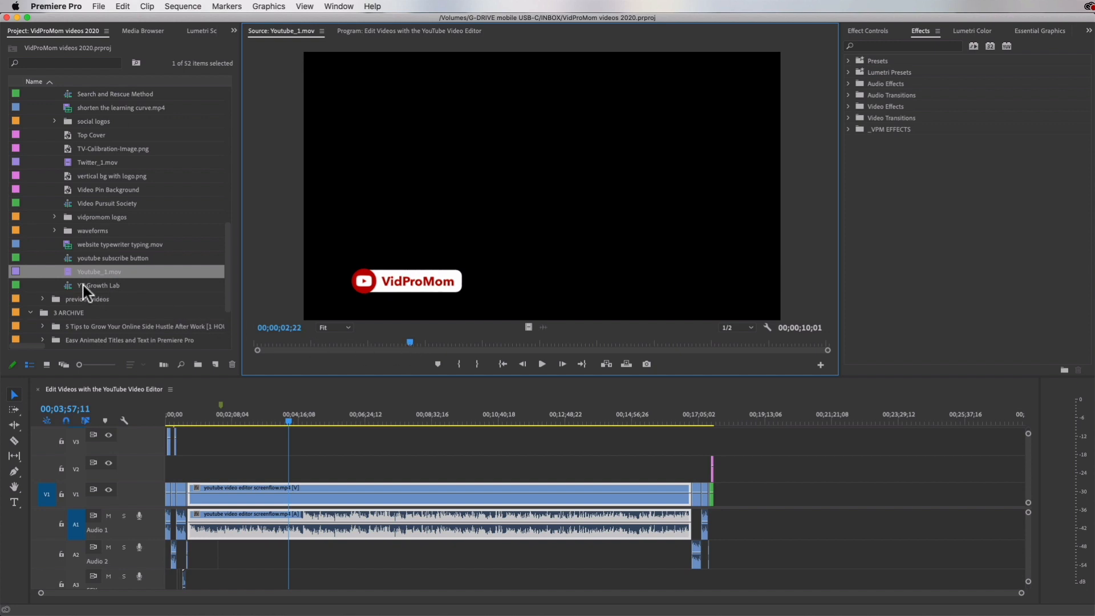
pyautogui.scroll(15, 74, 276)
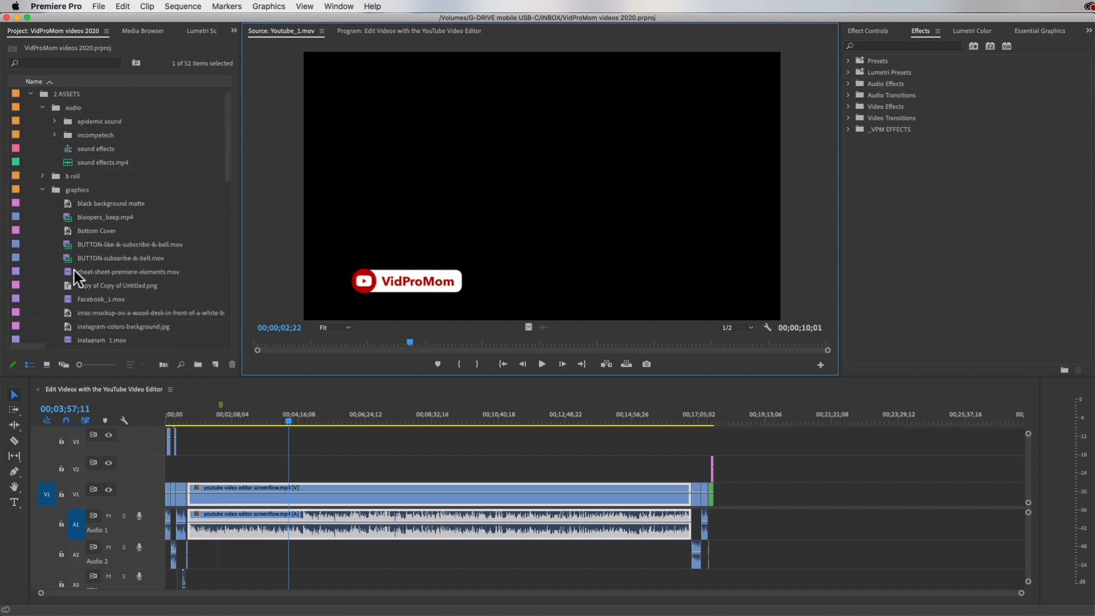
pyautogui.click(42, 190)
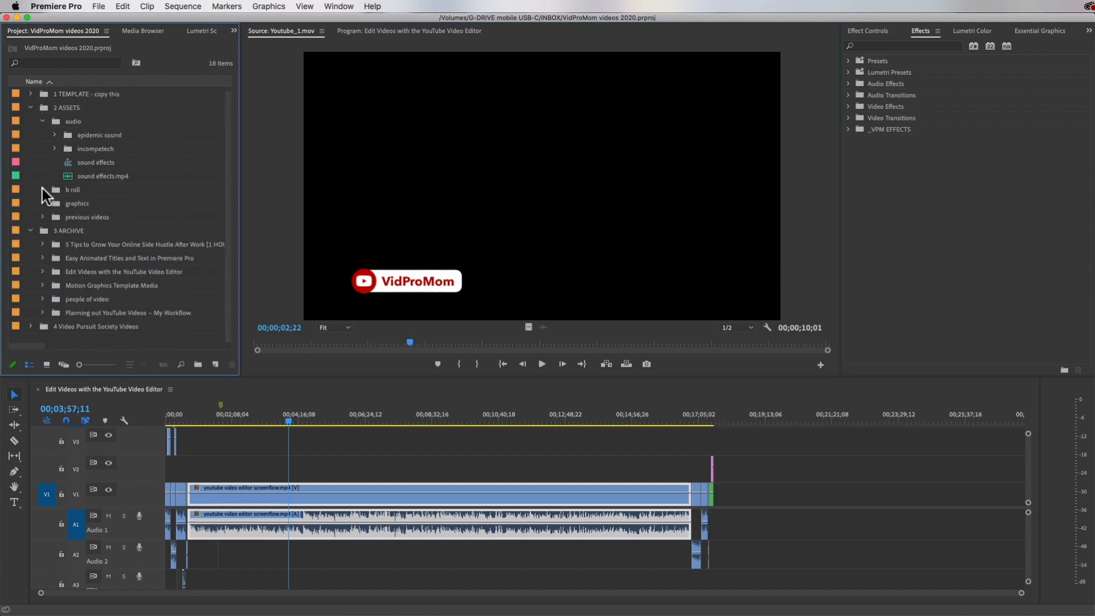
# Expand and collapse the b roll bin, then collapse the 3 ARCHIVE bin
pyautogui.click(52, 193)
pyautogui.click(43, 189)
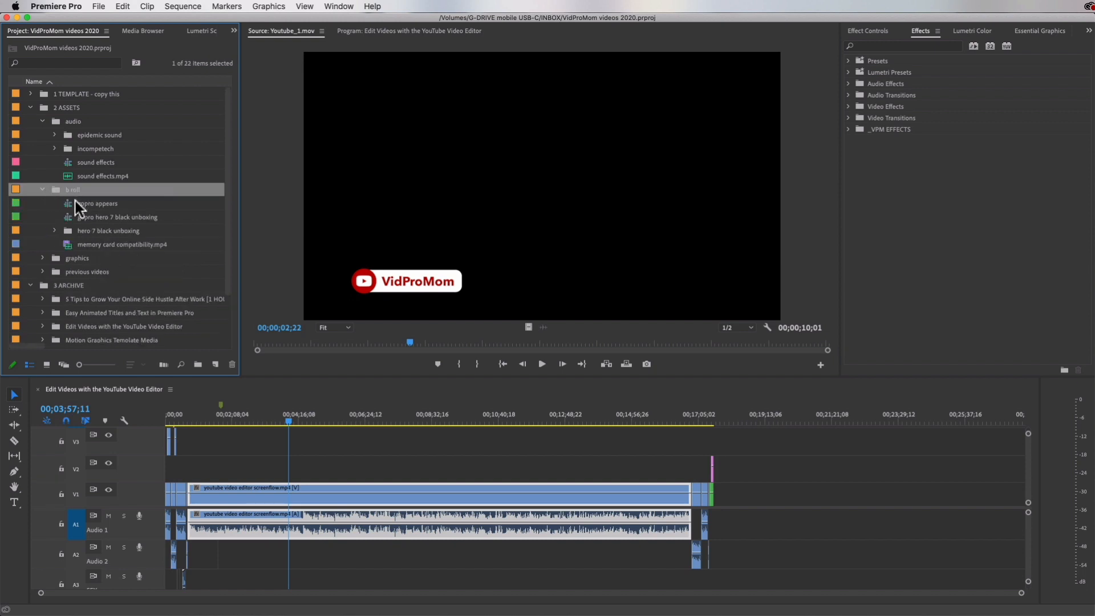
pyautogui.click(42, 189)
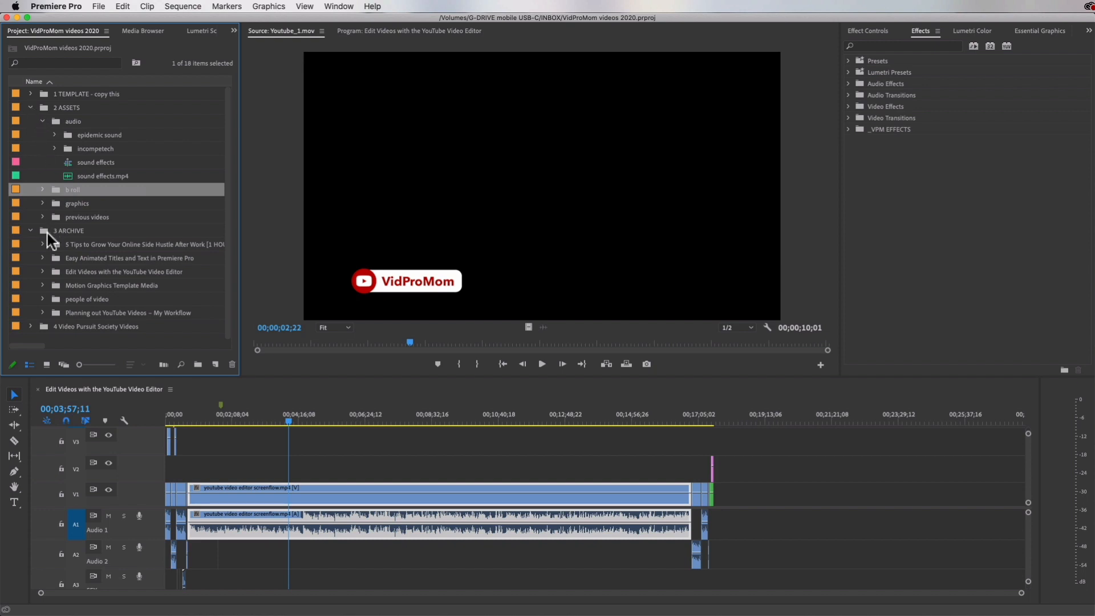
pyautogui.click(31, 231)
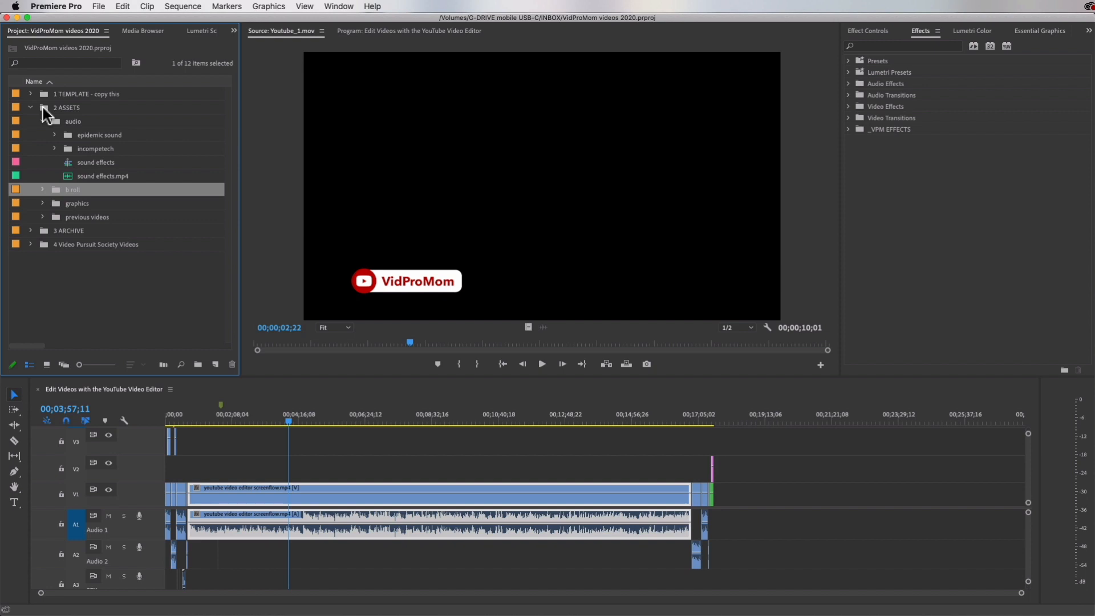
# Collapse the 2 ASSETS bin and expand the 1 TEMPLATE - copy this bin
pyautogui.click(42, 107)
pyautogui.click(30, 108)
pyautogui.click(42, 92)
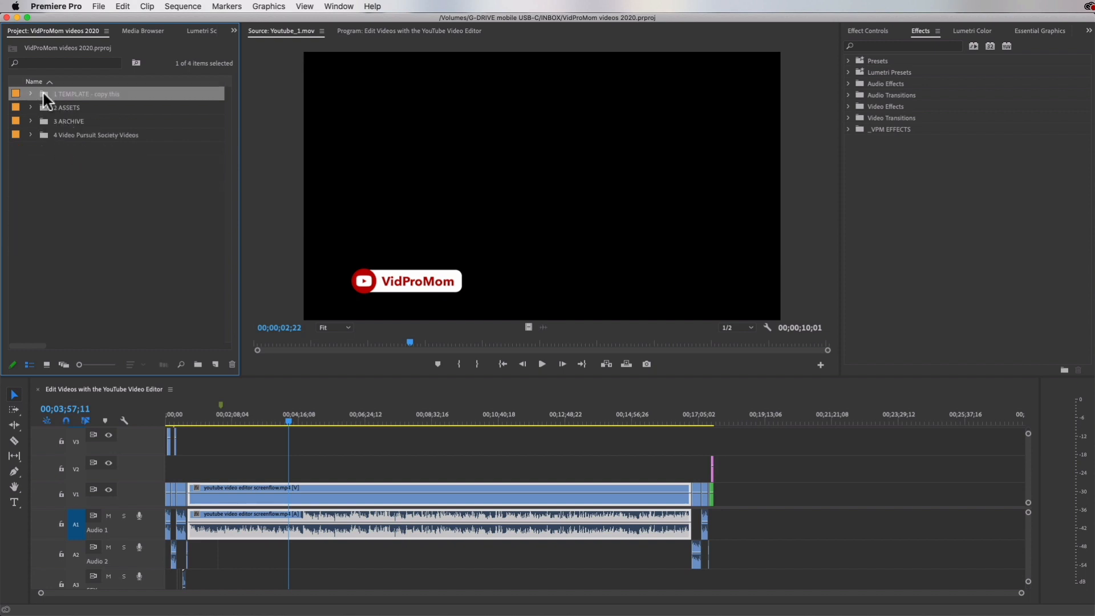
pyautogui.click(31, 94)
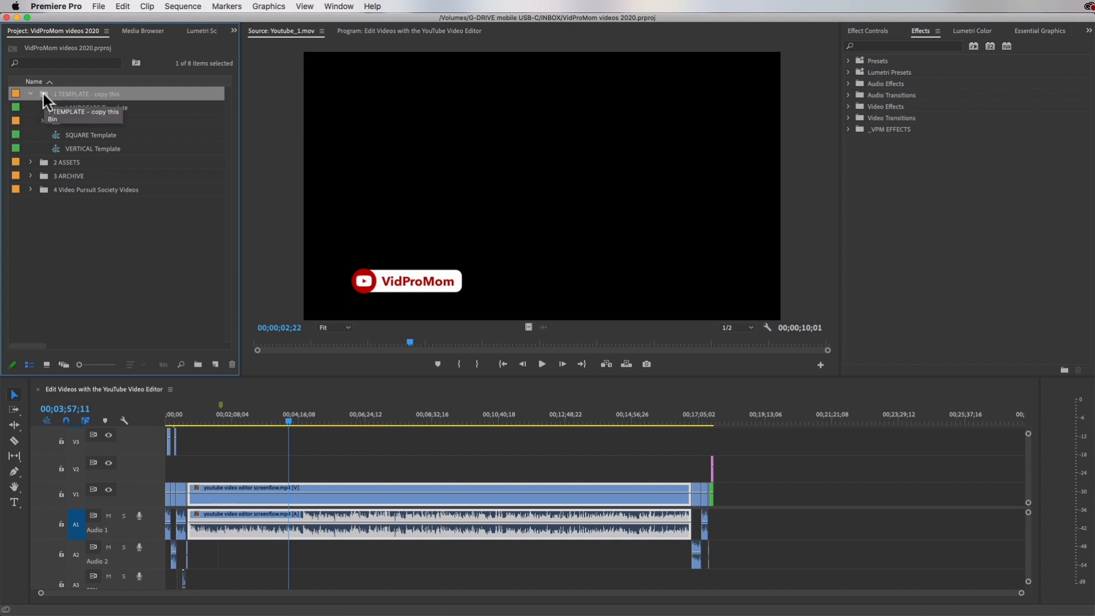
# Inspect the MEDIA bin and the LANDSCAPE, SQUARE and VERTICAL Template sequences in the template bin
pyautogui.click(56, 123)
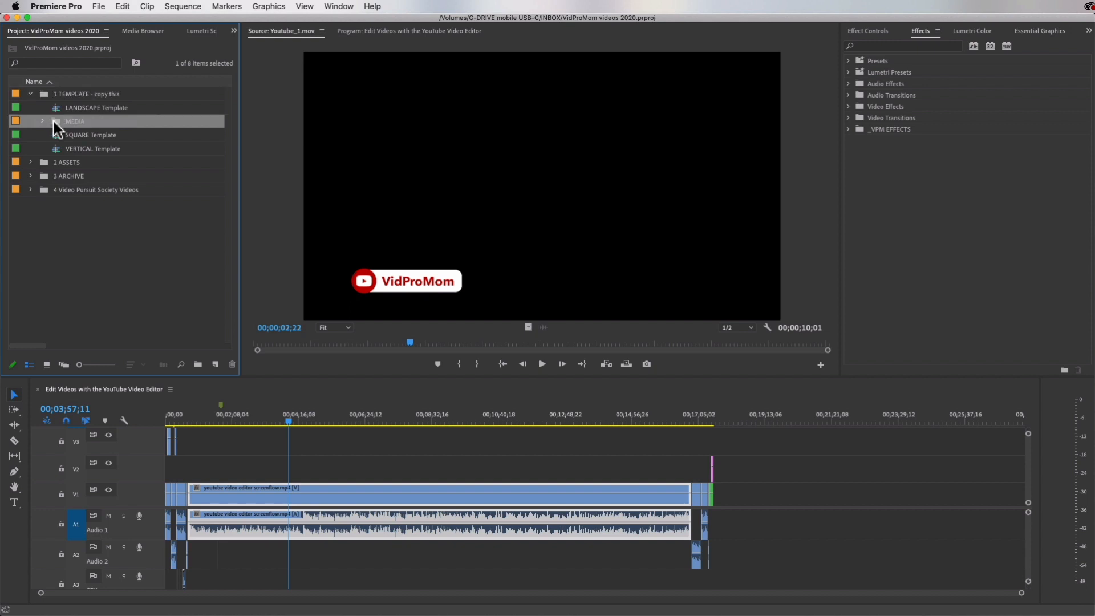
pyautogui.click(57, 109)
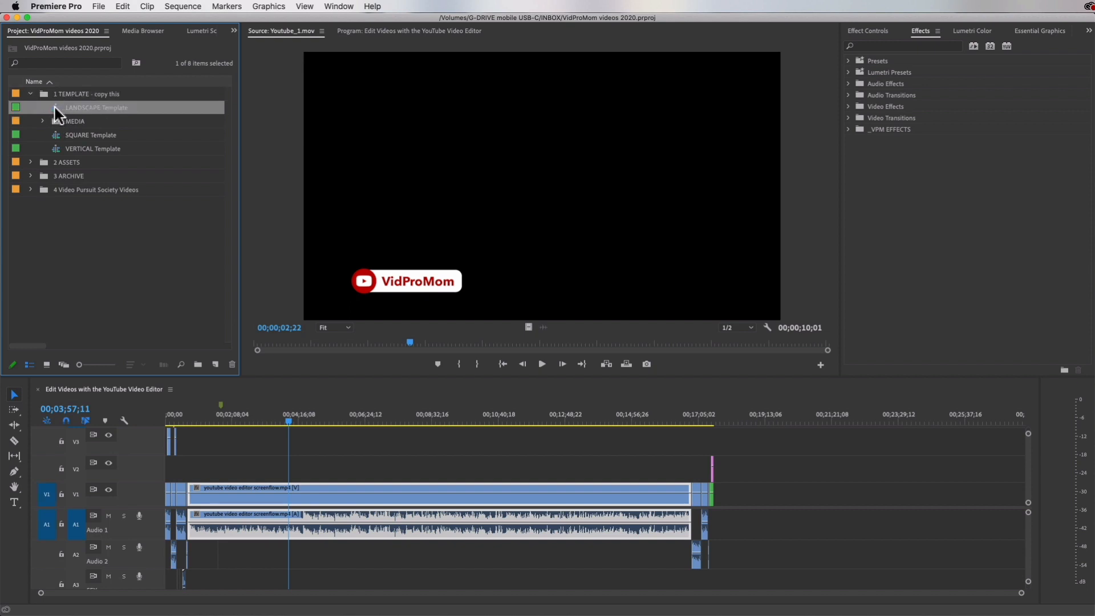
pyautogui.click(56, 136)
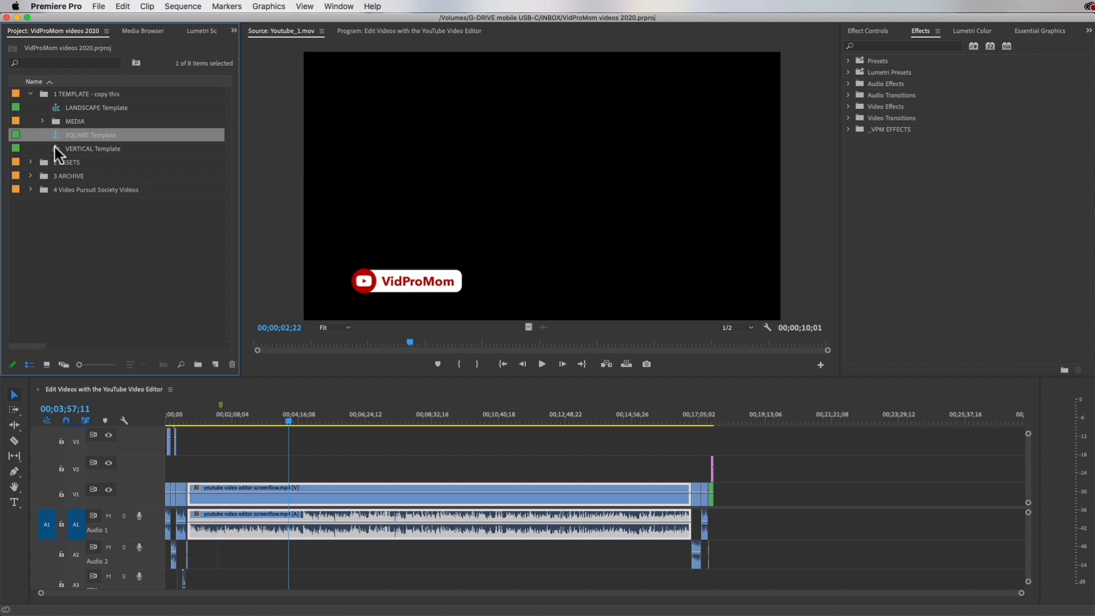
pyautogui.click(57, 150)
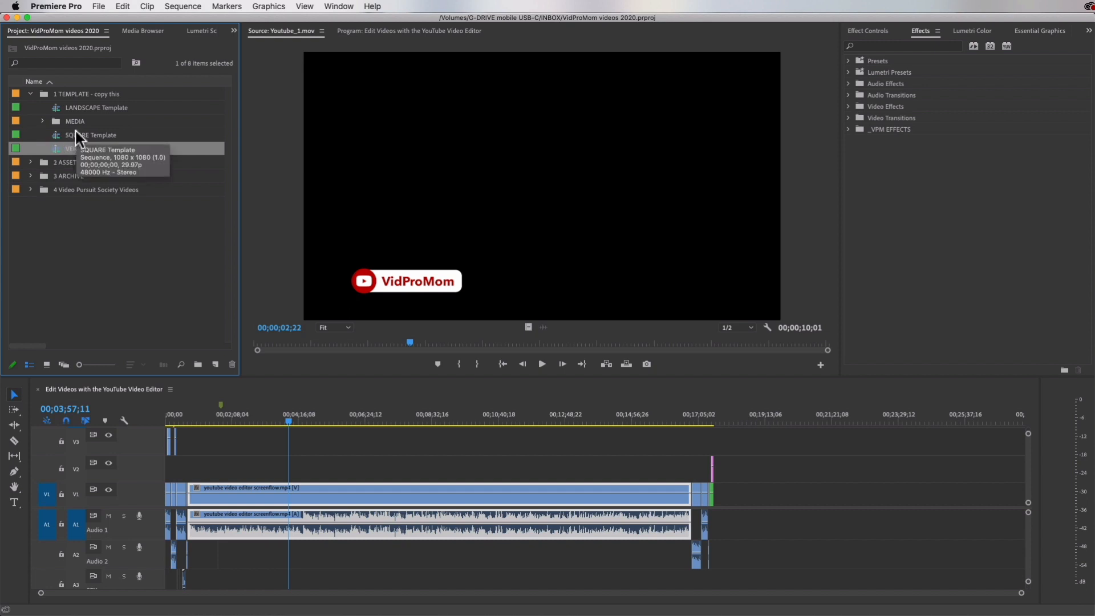
pyautogui.click(56, 104)
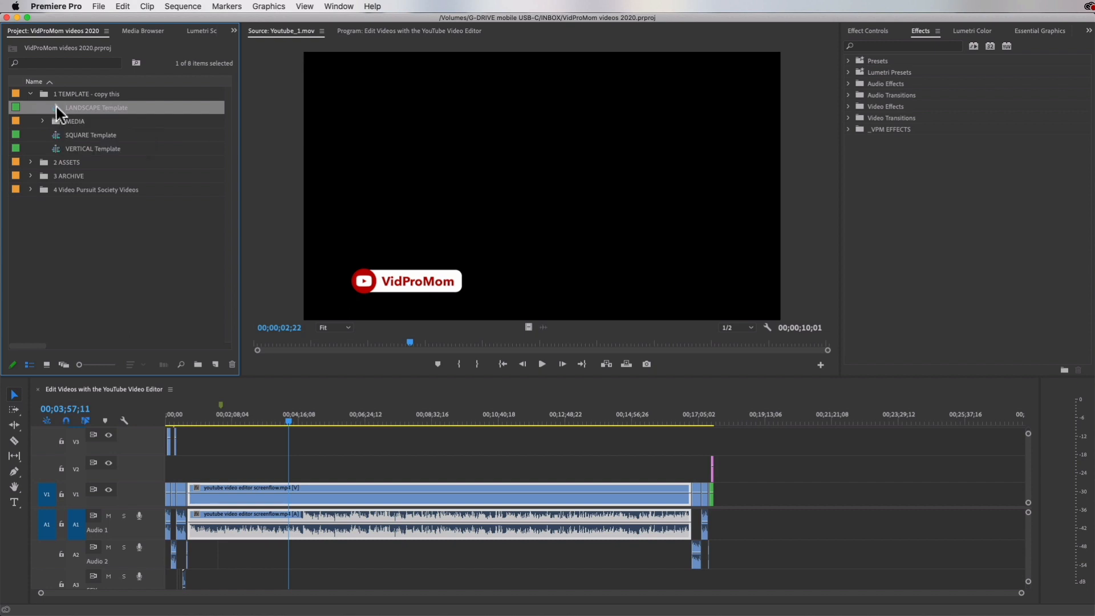
# Open the LANDSCAPE Template sequence and enlarge the timeline to show all its video and audio tracks
pyautogui.doubleClick(56, 106)
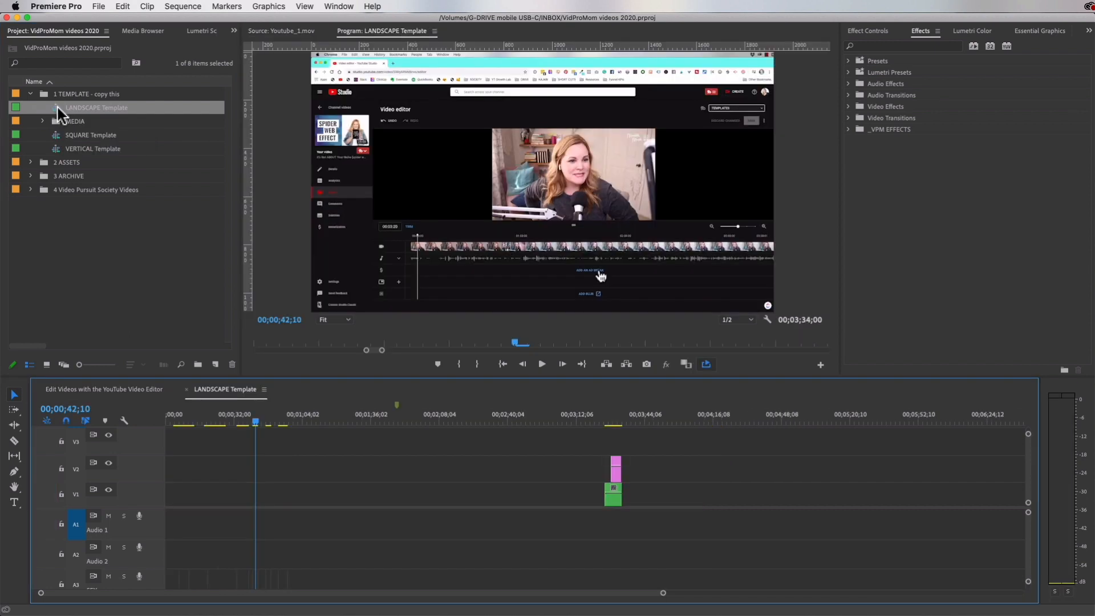
pyautogui.press('\\')
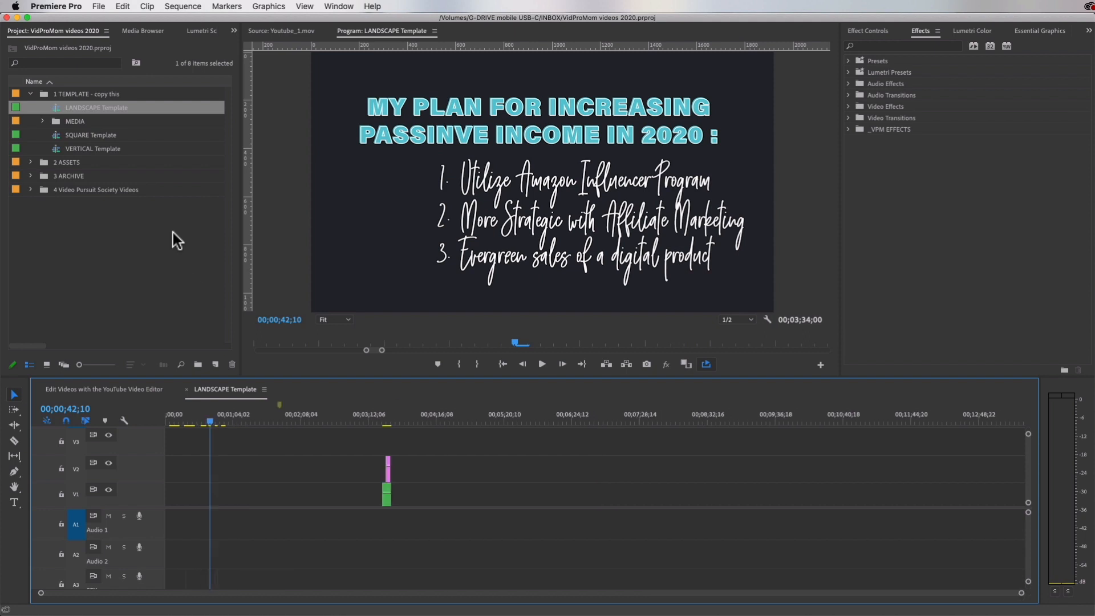
pyautogui.scroll(-2, 297, 549)
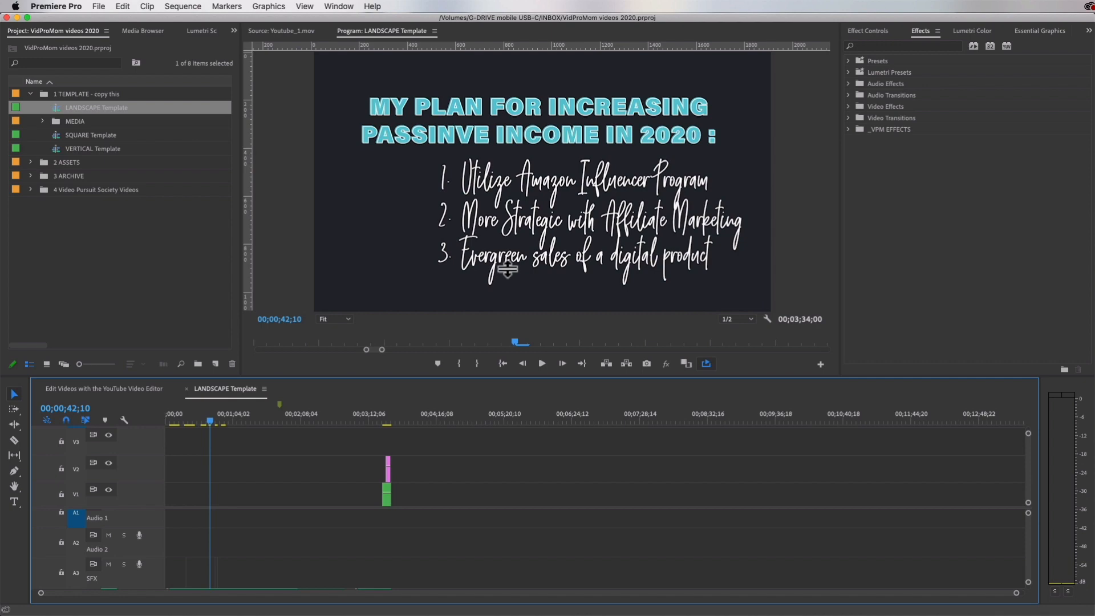
pyautogui.moveTo(508, 268); pyautogui.dragTo(507, 266)
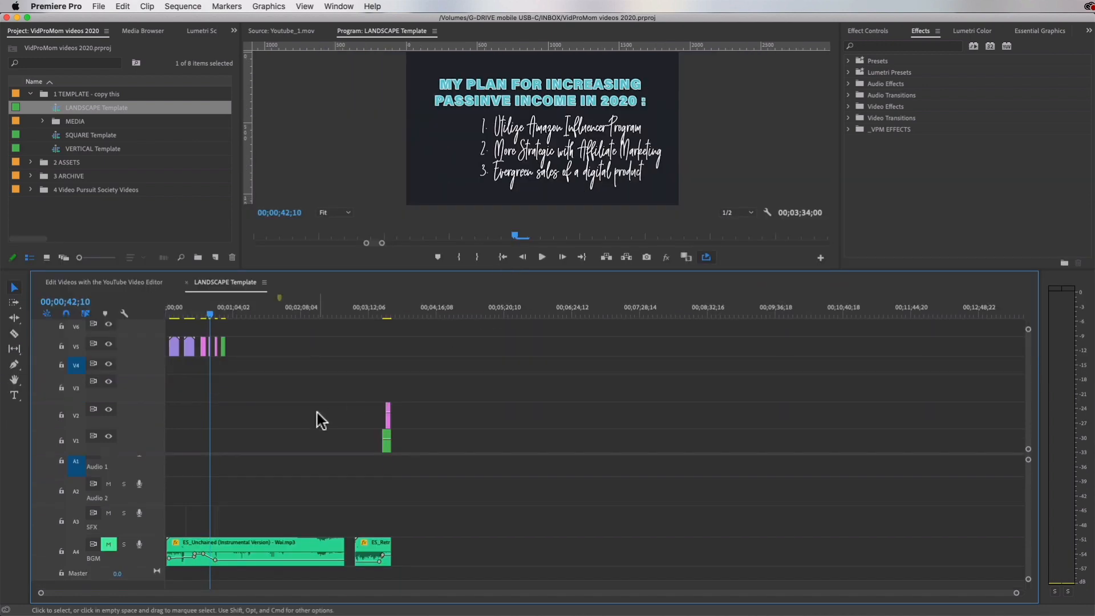
pyautogui.press('=')
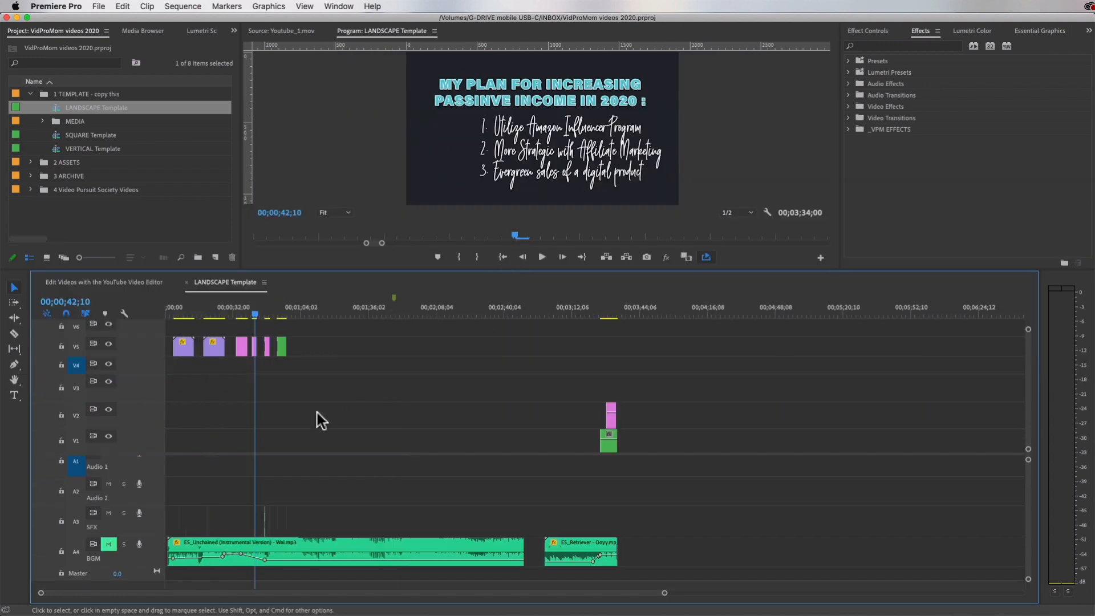
# Inspect the two music clips on the BGM track and zoom into the end of the sequence
pyautogui.click(328, 549)
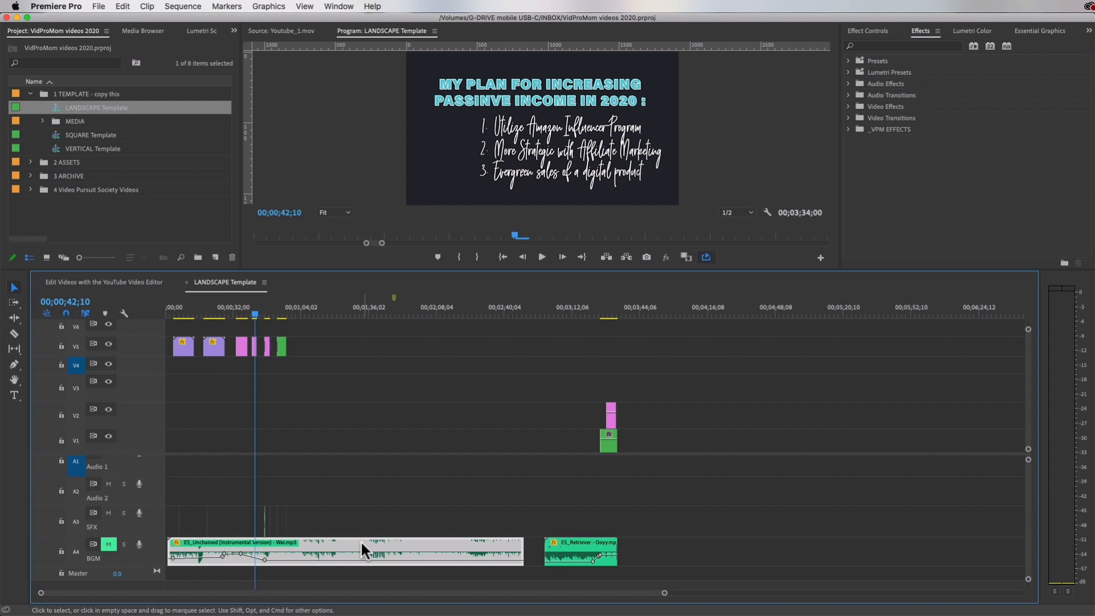
pyautogui.click(562, 540)
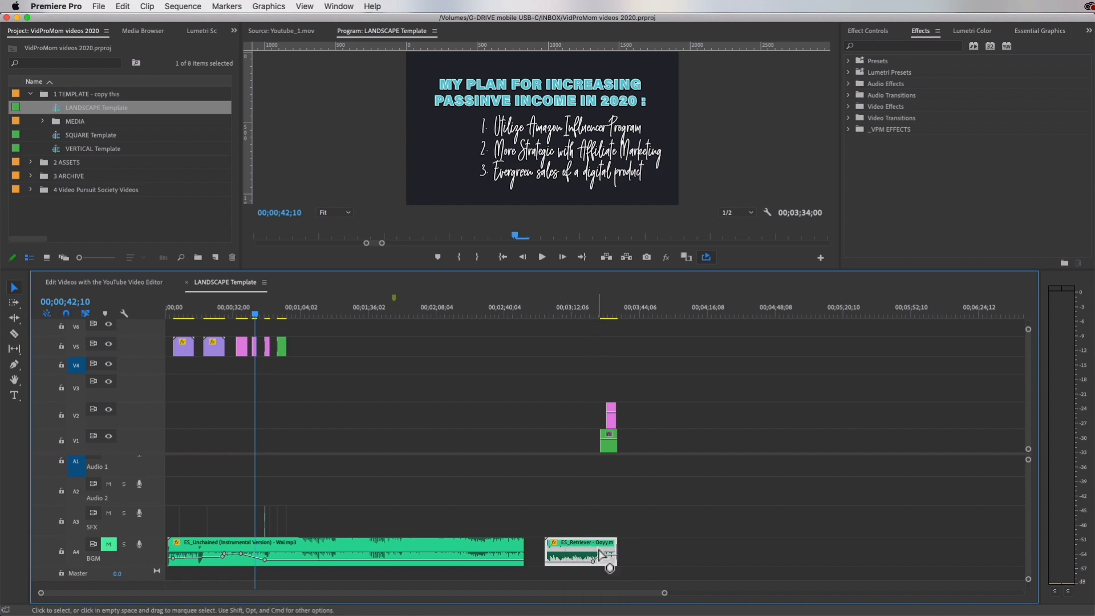
pyautogui.click(589, 299)
pyautogui.press('=')
pyautogui.press('=')
pyautogui.press('=')
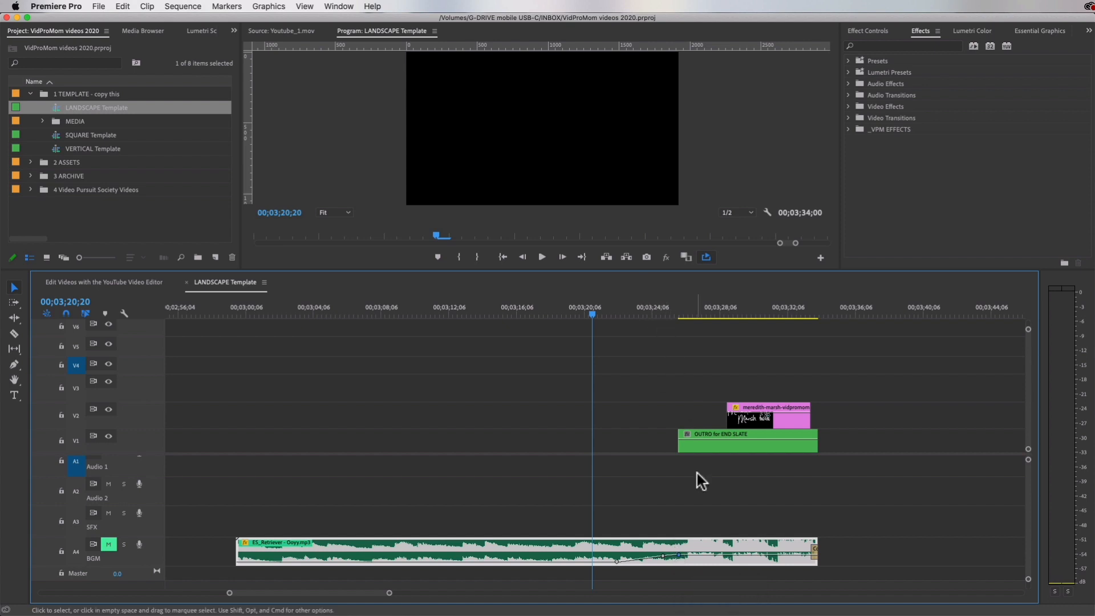
# Select the outro slate, name graphic and last music clip and shift them about one second later
pyautogui.click(812, 547)
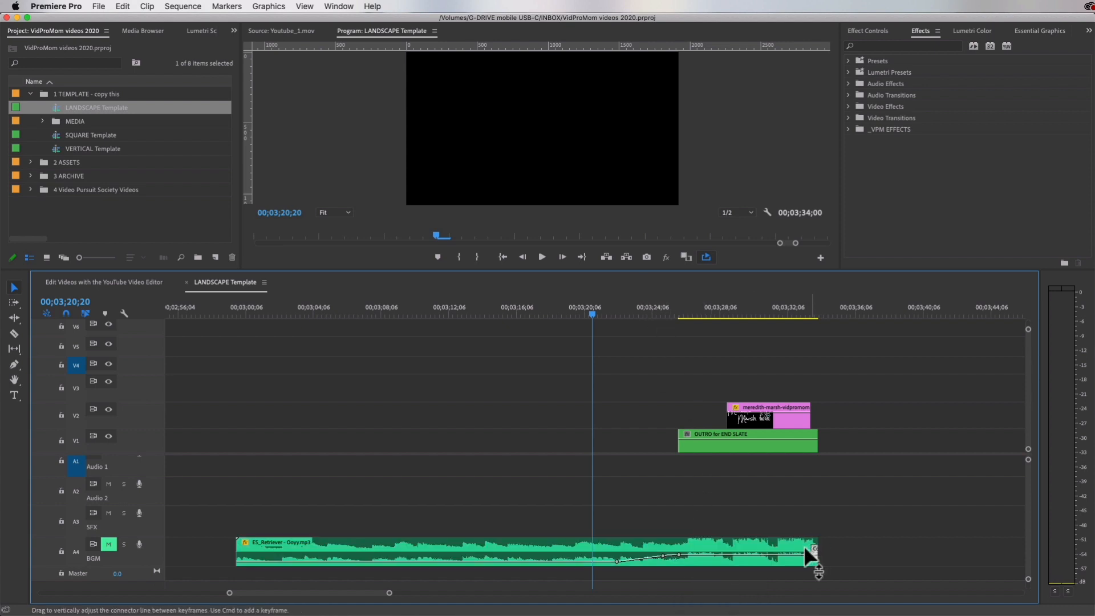
pyautogui.click(793, 541)
pyautogui.moveTo(709, 377); pyautogui.dragTo(787, 542)
pyautogui.moveTo(747, 437); pyautogui.dragTo(771, 447)
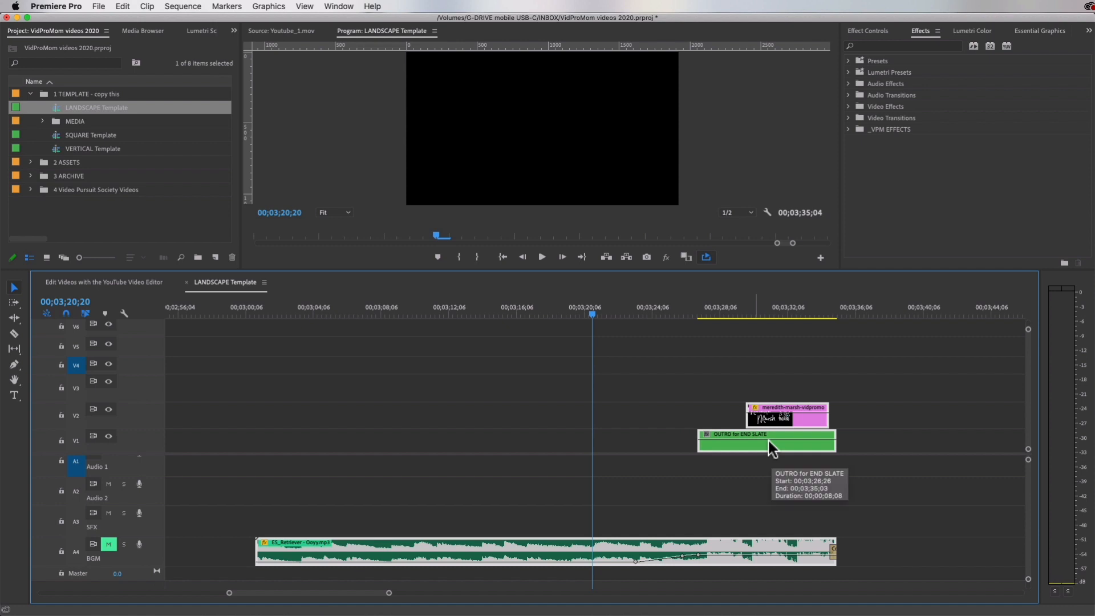
# Move the playhead to about 00;03;28;11 near the start of the outro slate
pyautogui.press('-')
pyautogui.press('-')
pyautogui.press('-')
pyautogui.press('=')
pyautogui.press('=')
pyautogui.press('=')
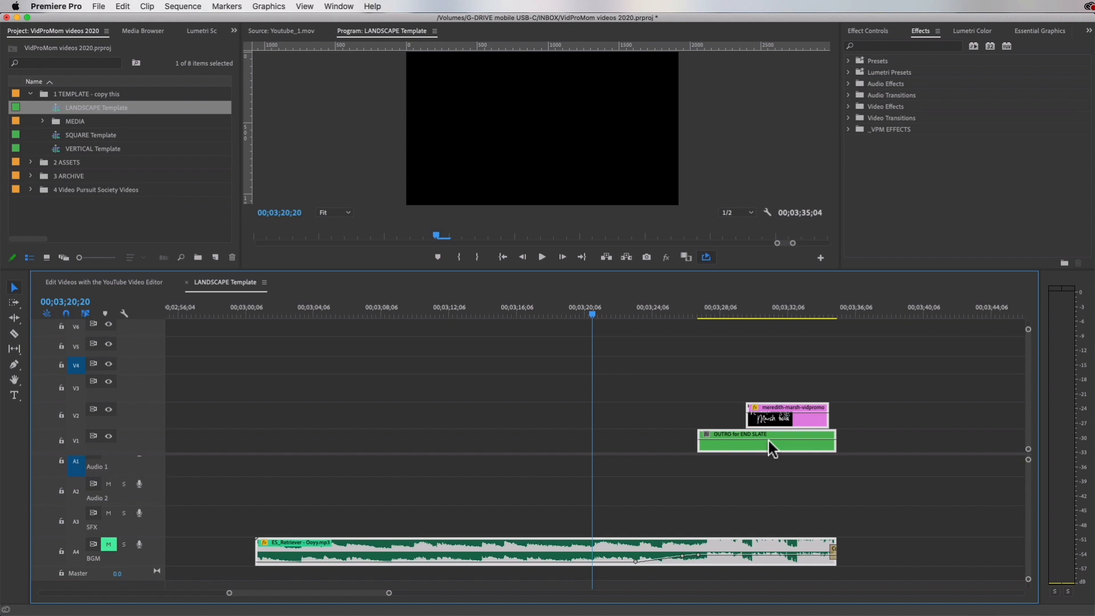
pyautogui.click(721, 311)
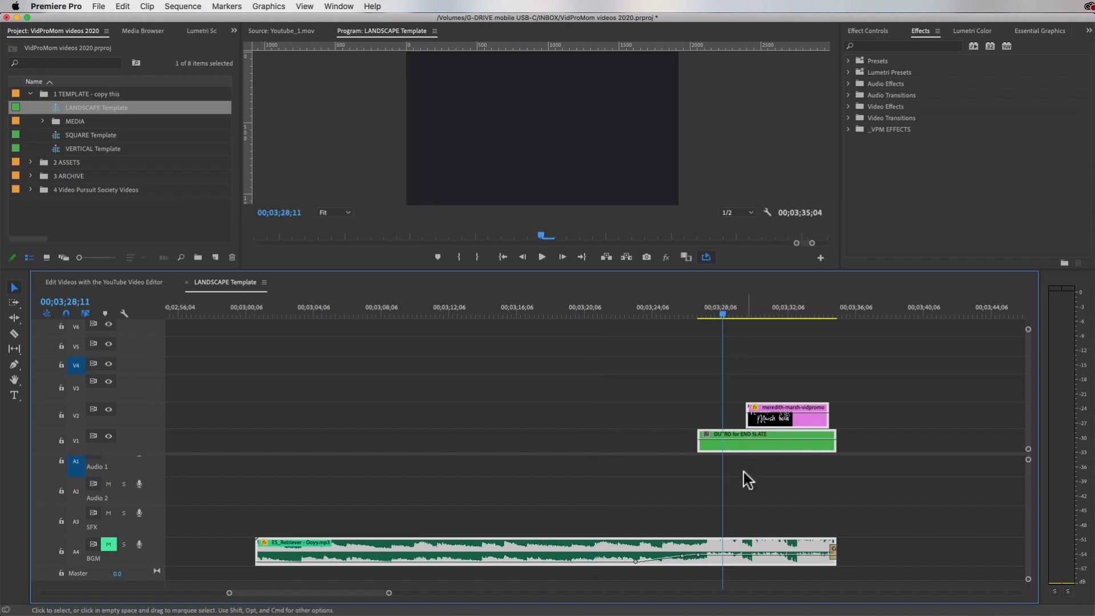
# Preview the outro slate and the name logo graphic at about 00;03;31;00 in the LANDSCAPE Template
pyautogui.click(737, 446)
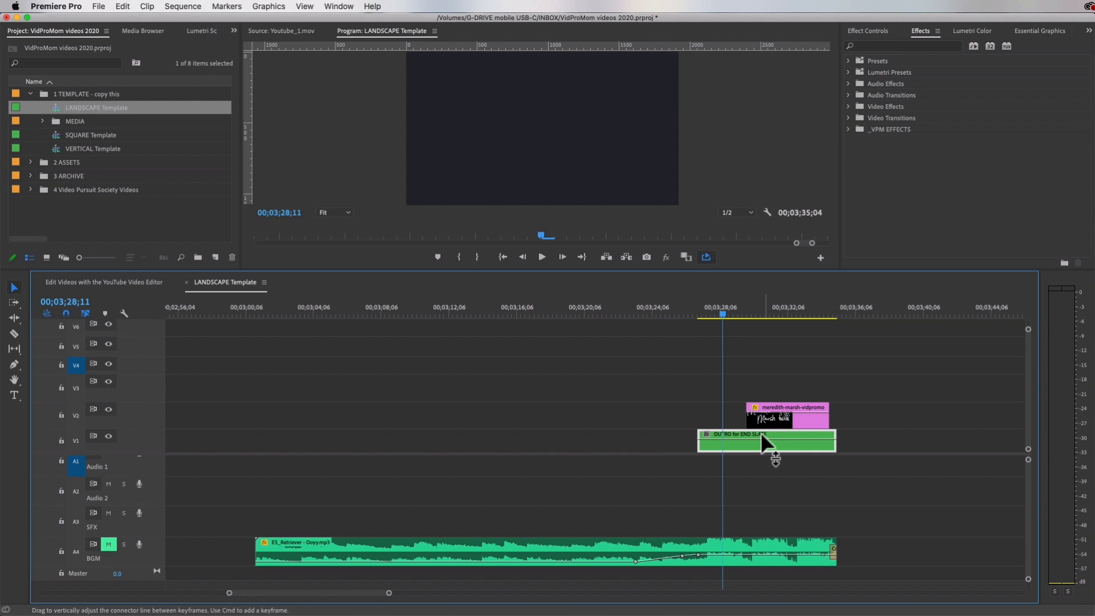
pyautogui.moveTo(760, 440); pyautogui.dragTo(789, 285)
pyautogui.click(766, 308)
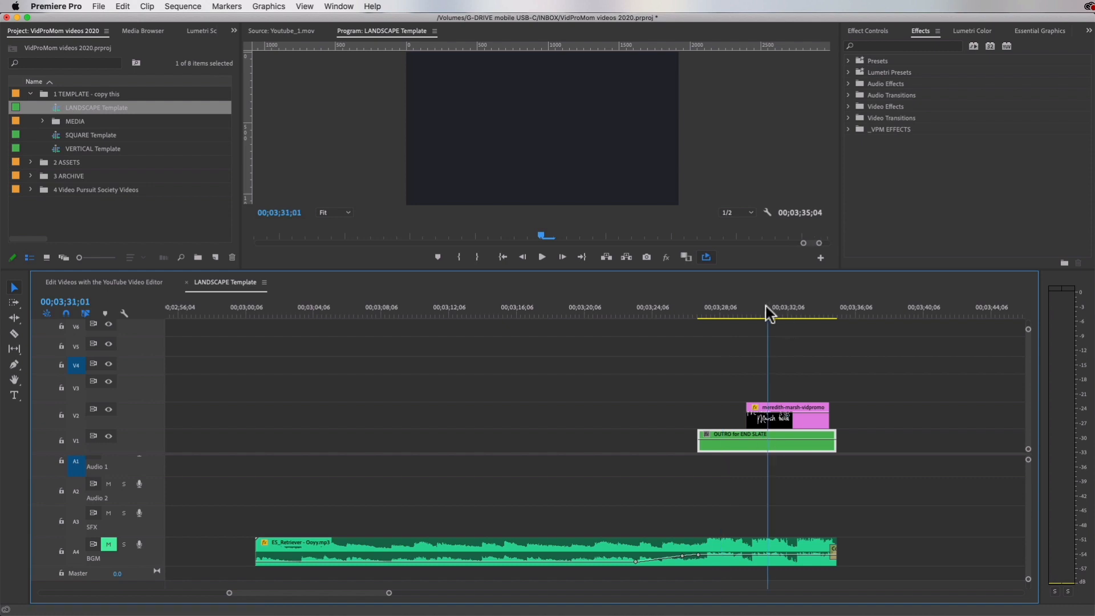
pyautogui.click(789, 420)
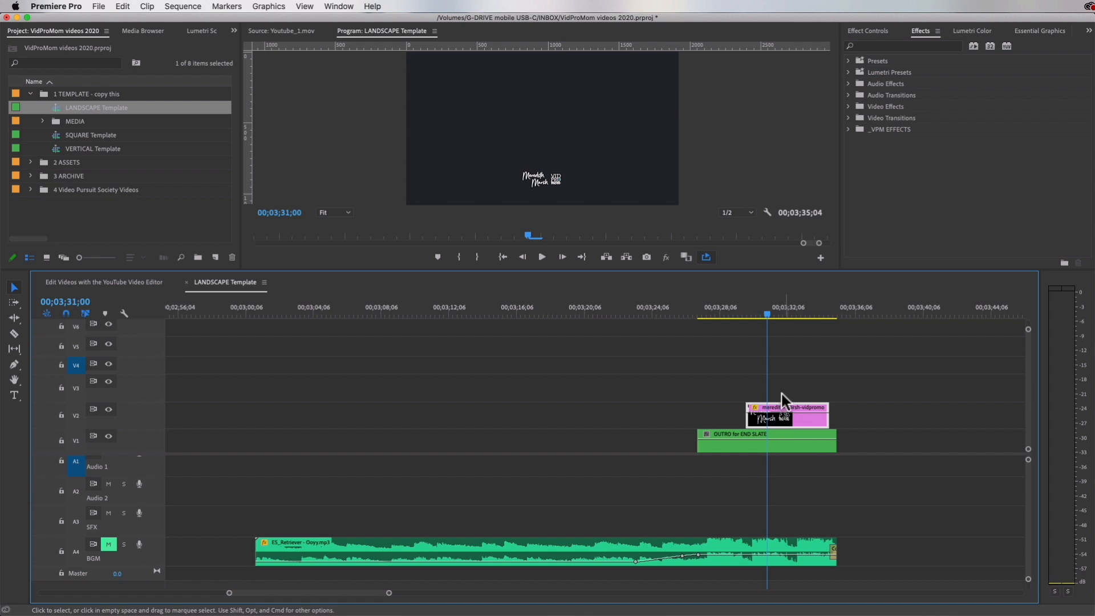
pyautogui.moveTo(747, 415)
pyautogui.mouseDown()
pyautogui.moveTo(713, 415)
pyautogui.moveTo(750, 416)
pyautogui.mouseUp()
# Zoom to the start of the sequence and preview the lower-third name title with its sound effects
pyautogui.press('-')
pyautogui.press('-')
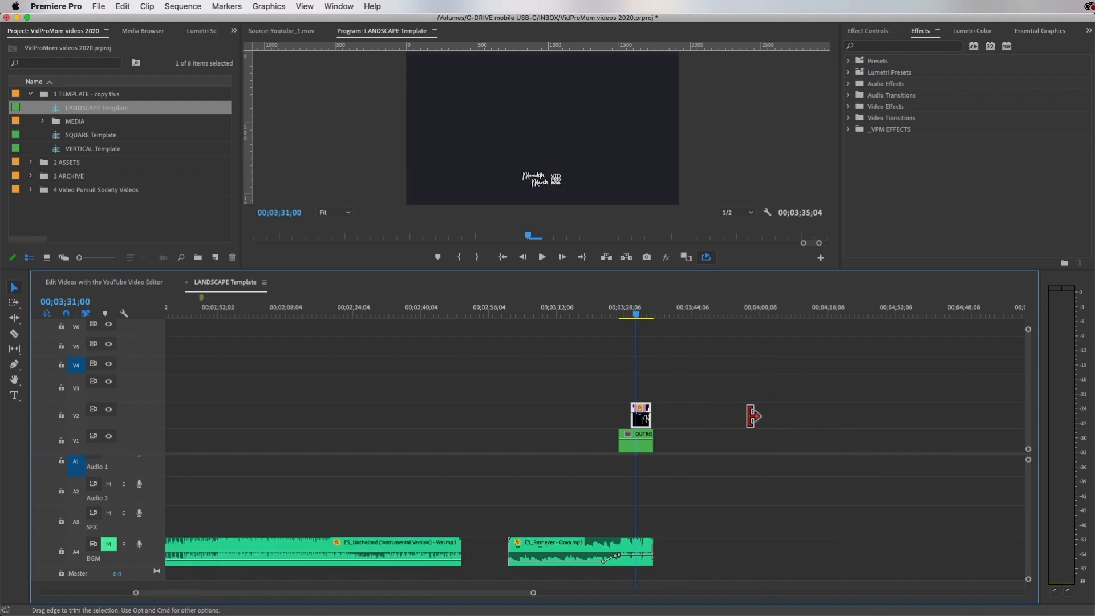
pyautogui.hscroll(-3, 752, 419)
pyautogui.press('-')
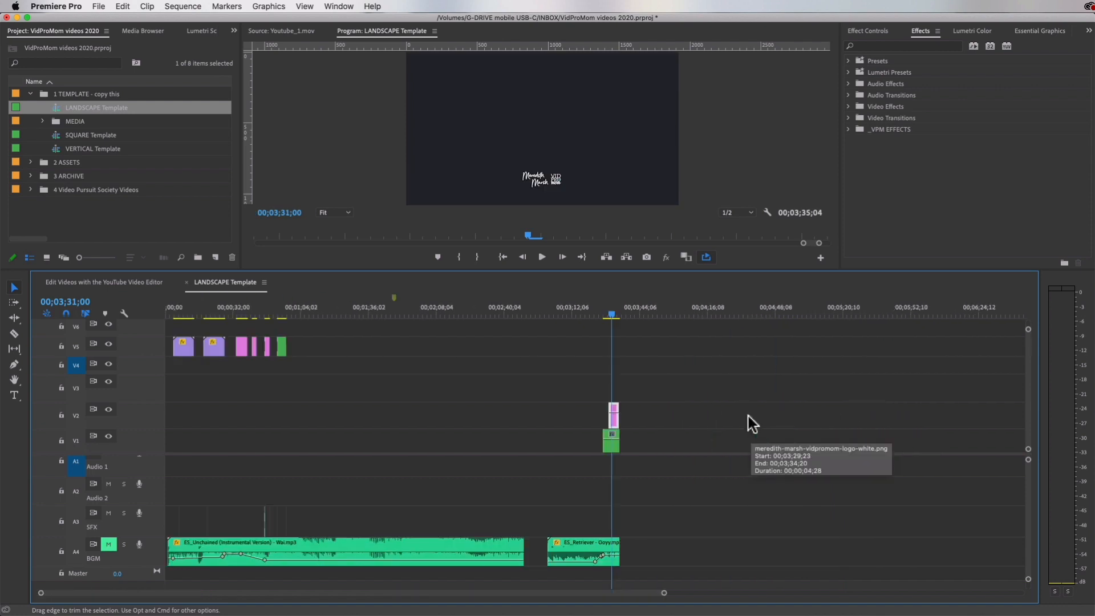
pyautogui.click(176, 306)
pyautogui.press('=')
pyautogui.press('=')
pyautogui.press('=')
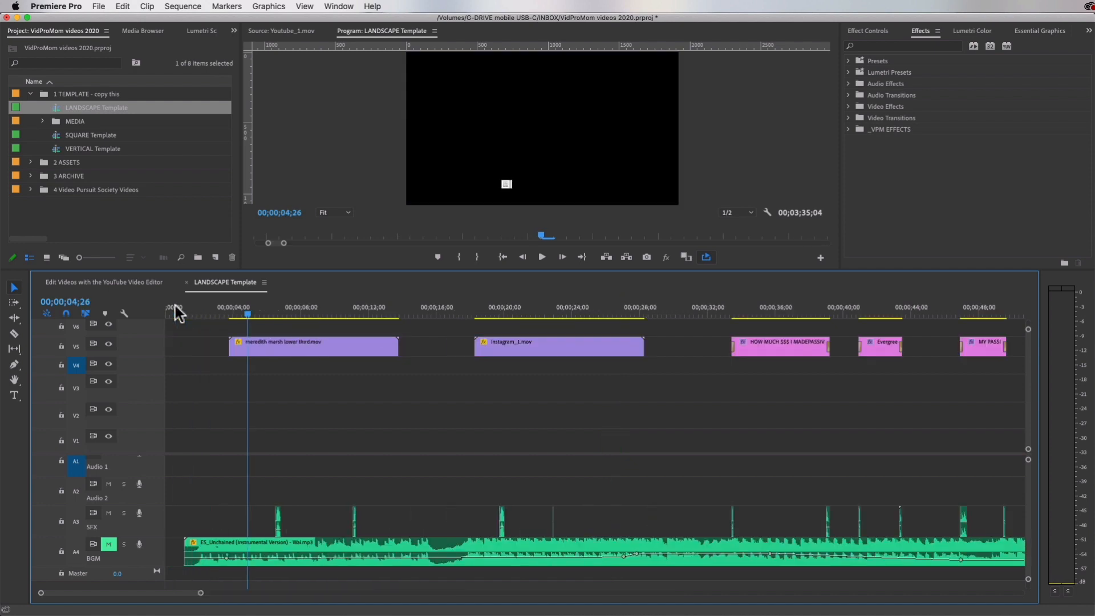
pyautogui.click(295, 310)
pyautogui.click(315, 348)
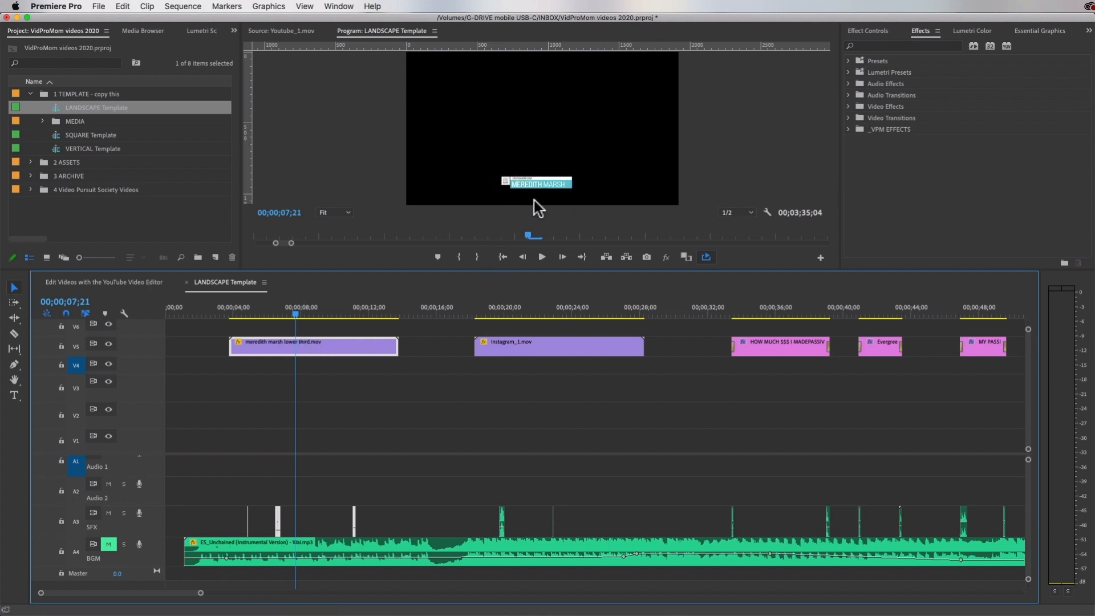
pyautogui.moveTo(248, 309); pyautogui.dragTo(376, 318)
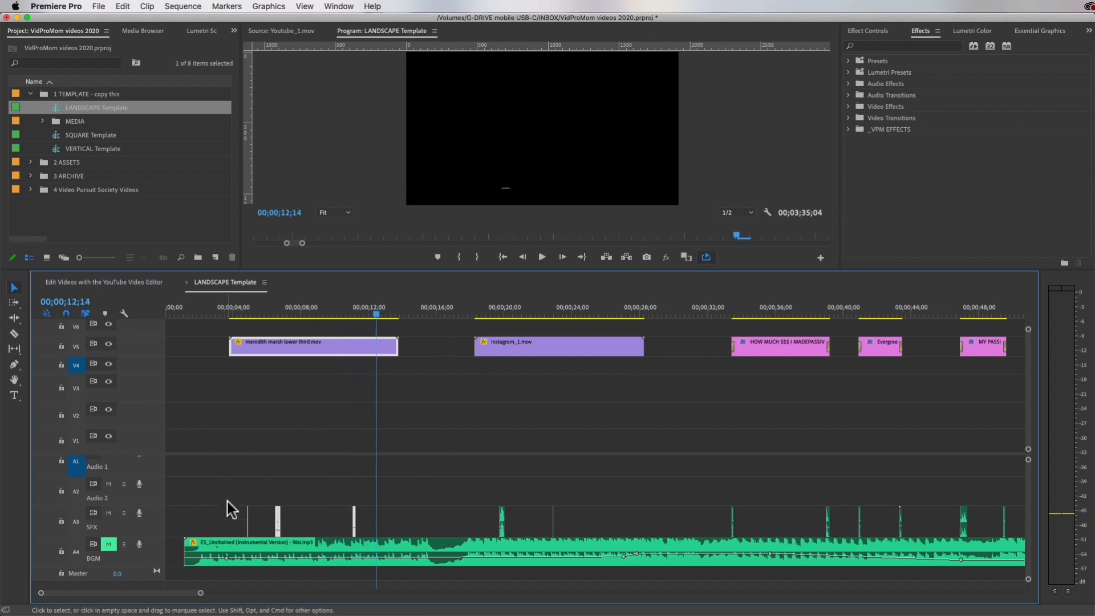
pyautogui.moveTo(217, 510); pyautogui.dragTo(359, 521)
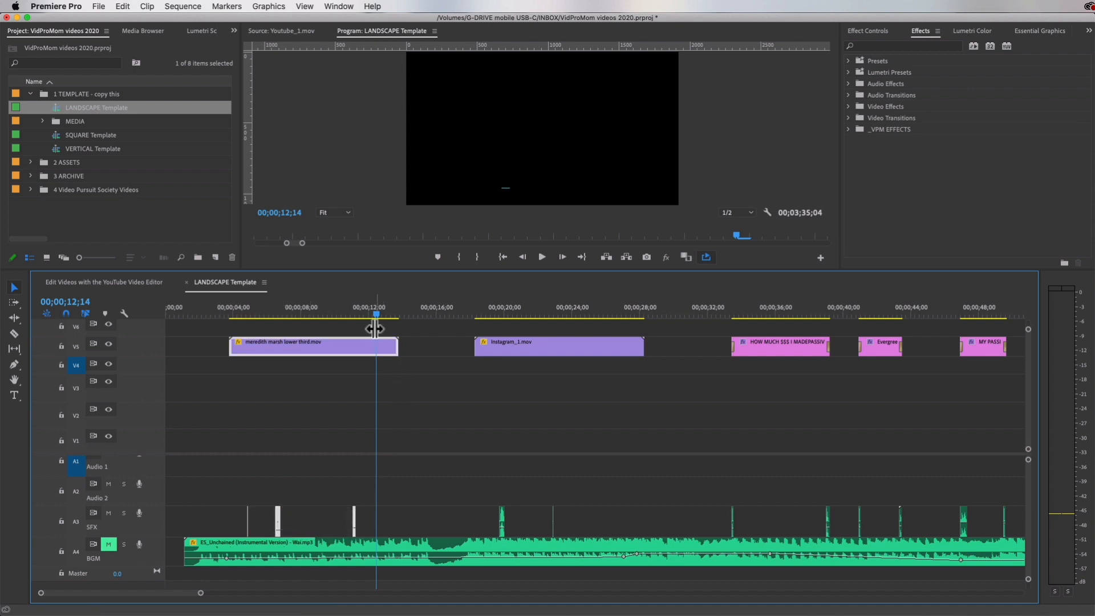
pyautogui.click(245, 310)
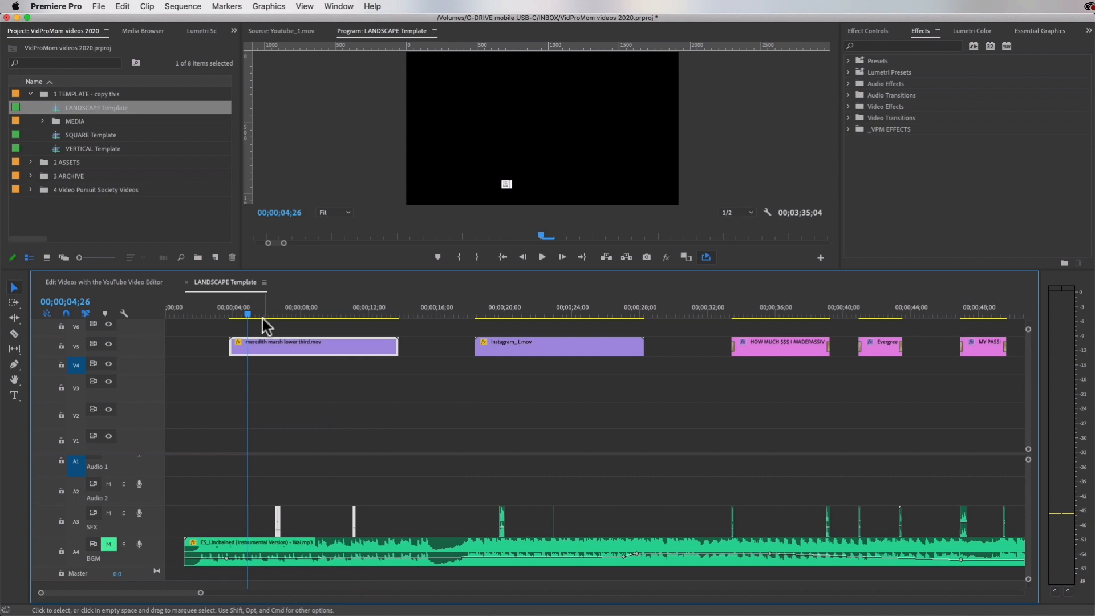
pyautogui.click(279, 309)
pyautogui.click(356, 312)
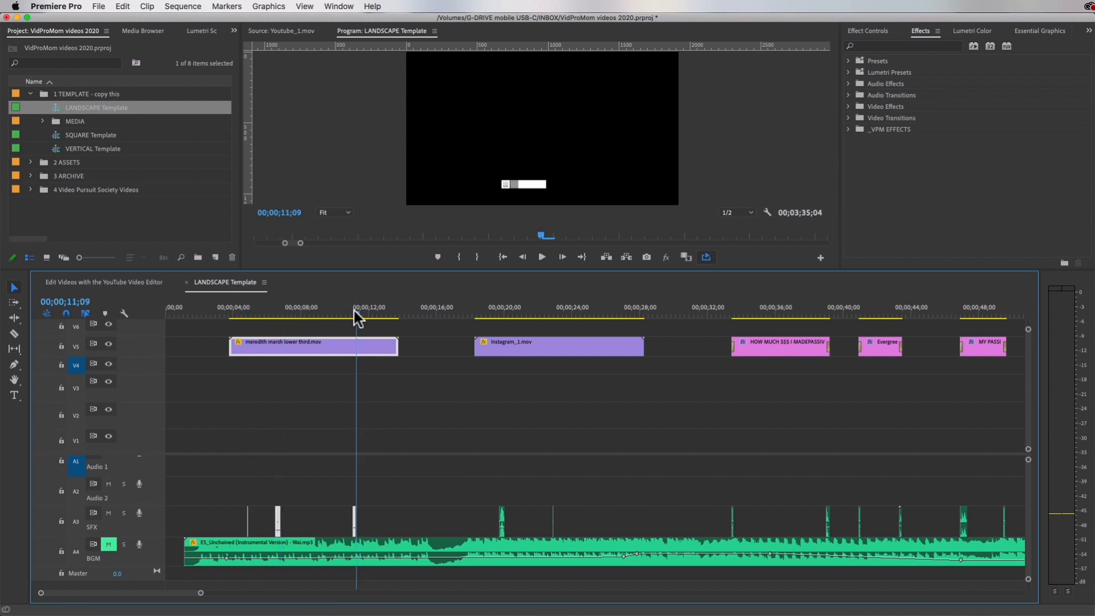
# Shift the grouped lower-third title and its sound effects slightly later on the timeline
pyautogui.click(272, 346)
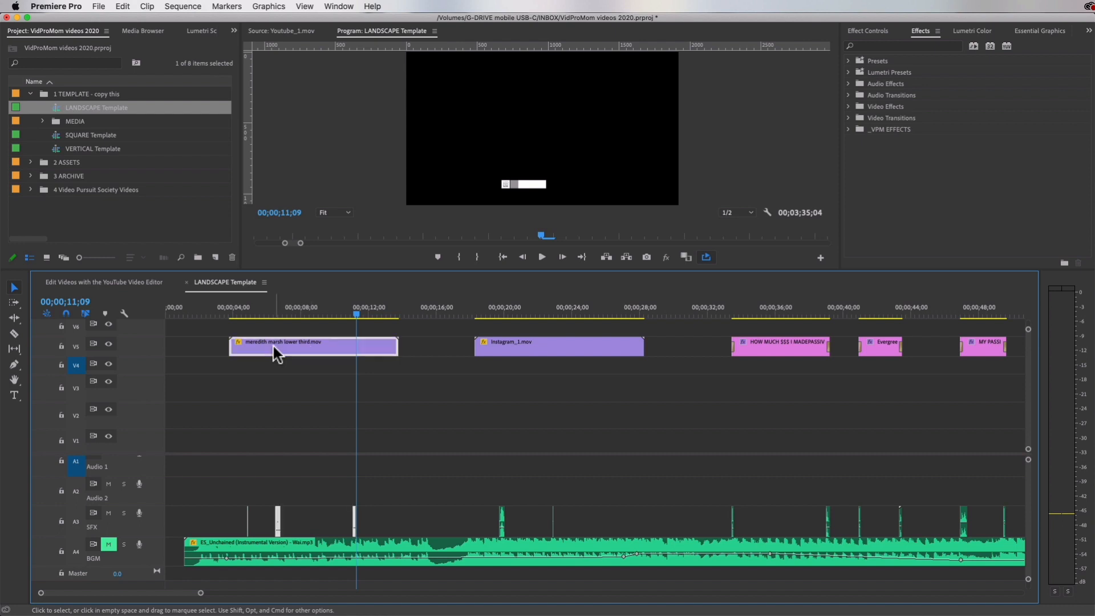
pyautogui.moveTo(313, 348); pyautogui.dragTo(360, 345)
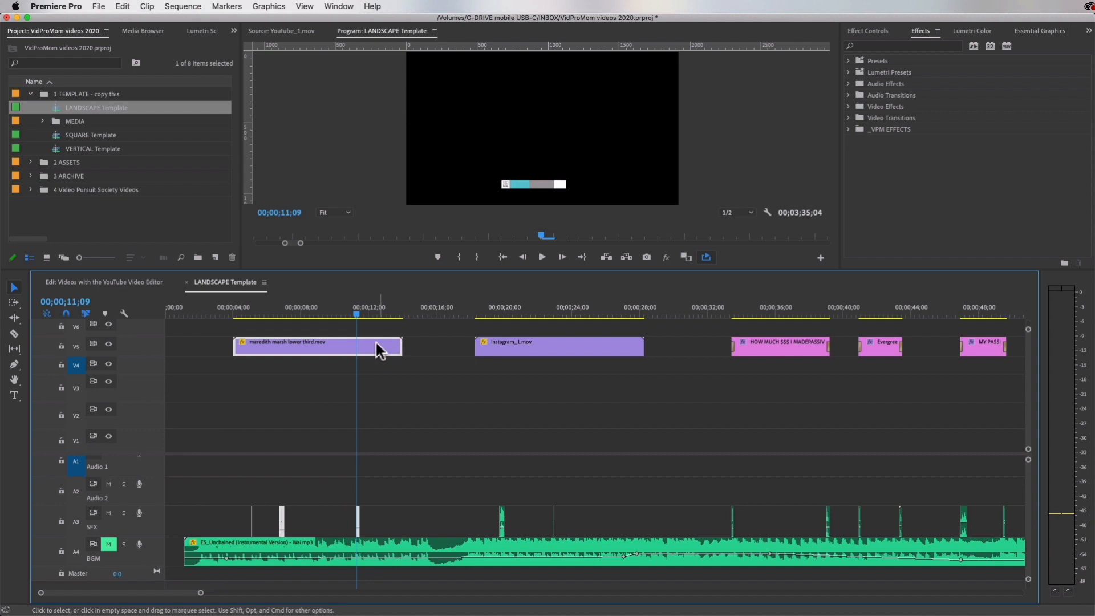
pyautogui.rightClick(327, 346)
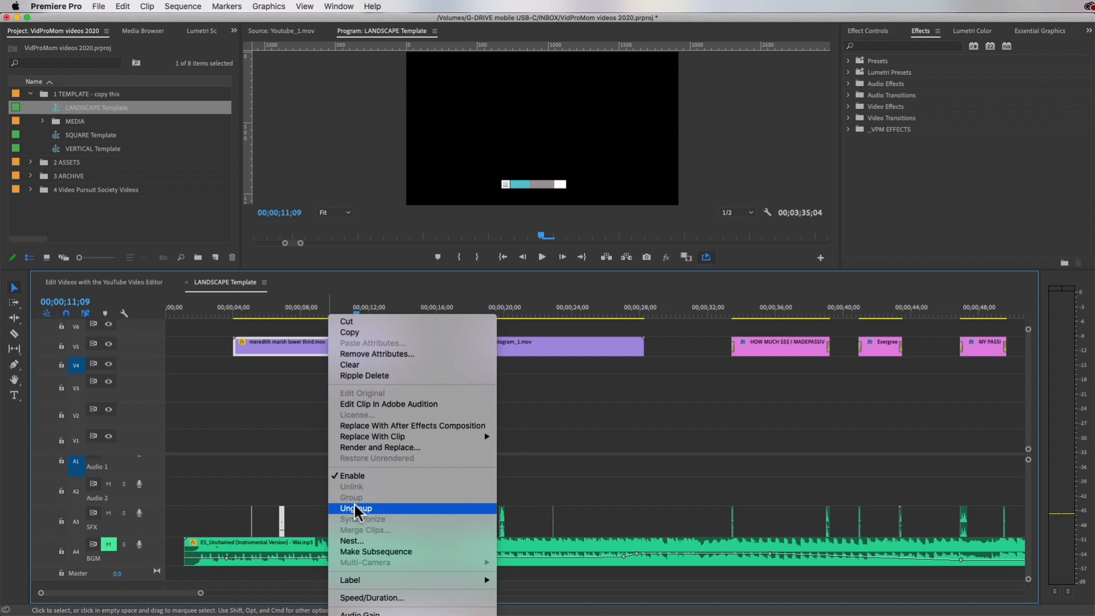
pyautogui.click(299, 349)
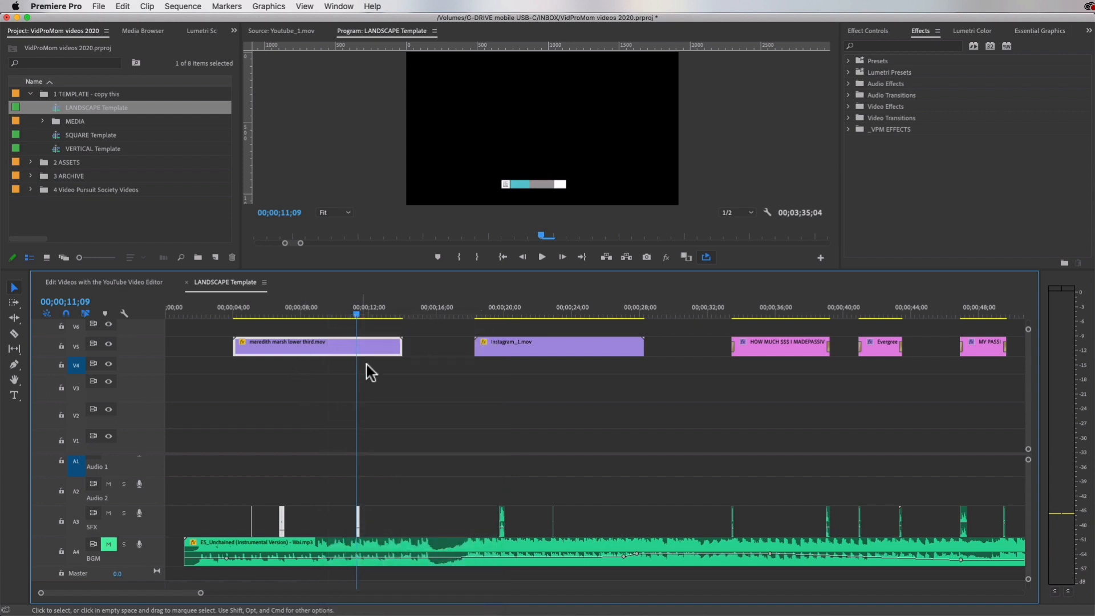
# Preview the Instagram clip and the HOW MUCH and Evergreen title cards along the V5 track
pyautogui.click(534, 347)
pyautogui.moveTo(496, 313); pyautogui.dragTo(566, 311)
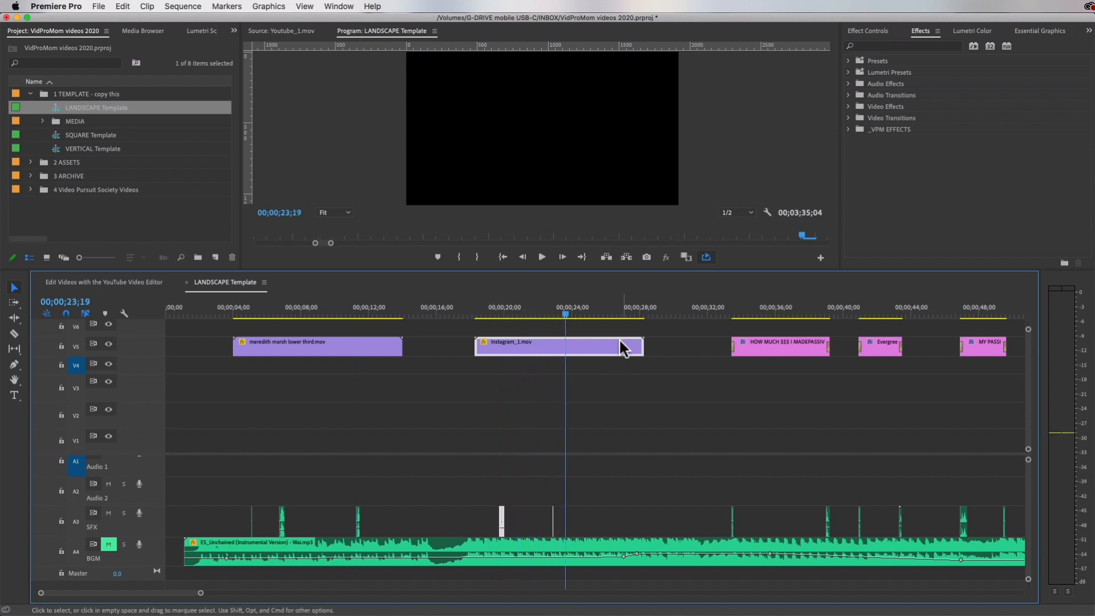
pyautogui.scroll(-5, 622, 346)
pyautogui.scroll(-3, 621, 344)
pyautogui.click(395, 308)
pyautogui.click(409, 344)
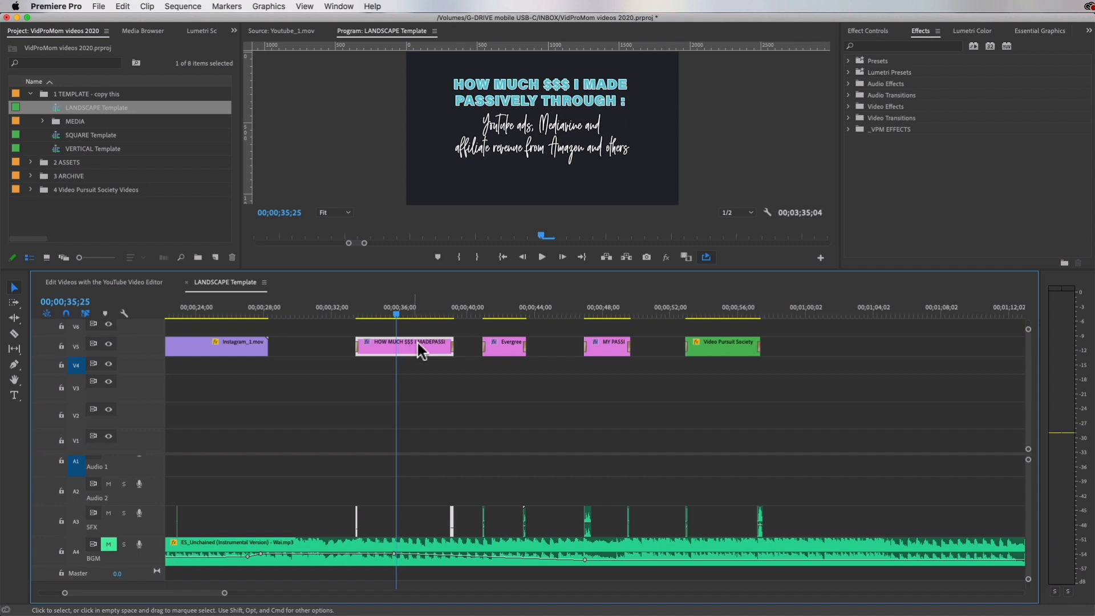
pyautogui.click(504, 311)
pyautogui.click(512, 352)
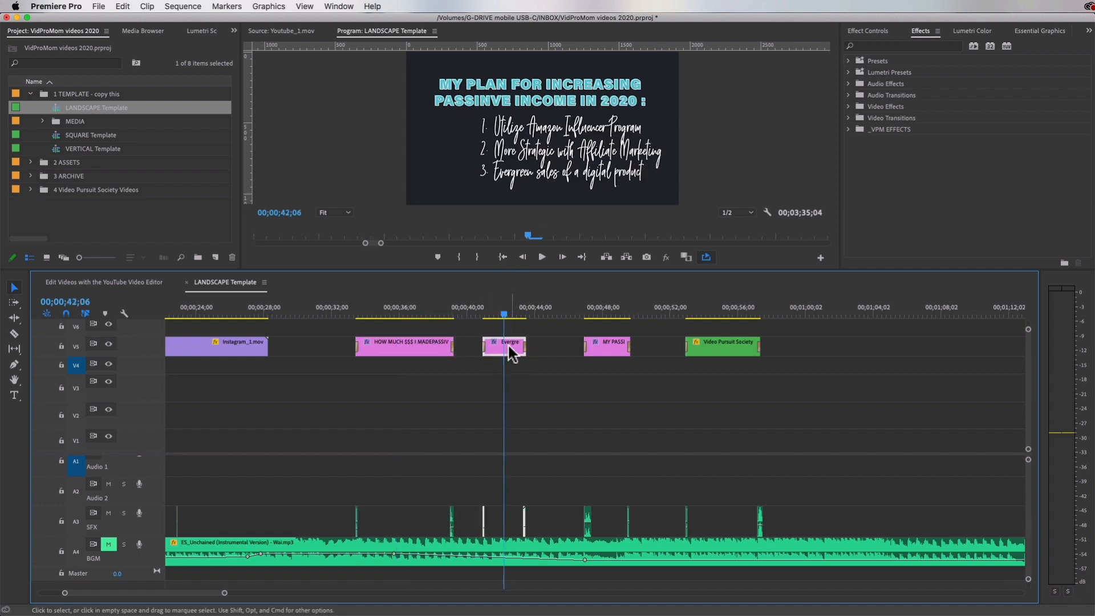
# Preview the MY PASSI title card and the Video Pursuit Society promo clip on V5
pyautogui.click(600, 343)
pyautogui.click(604, 308)
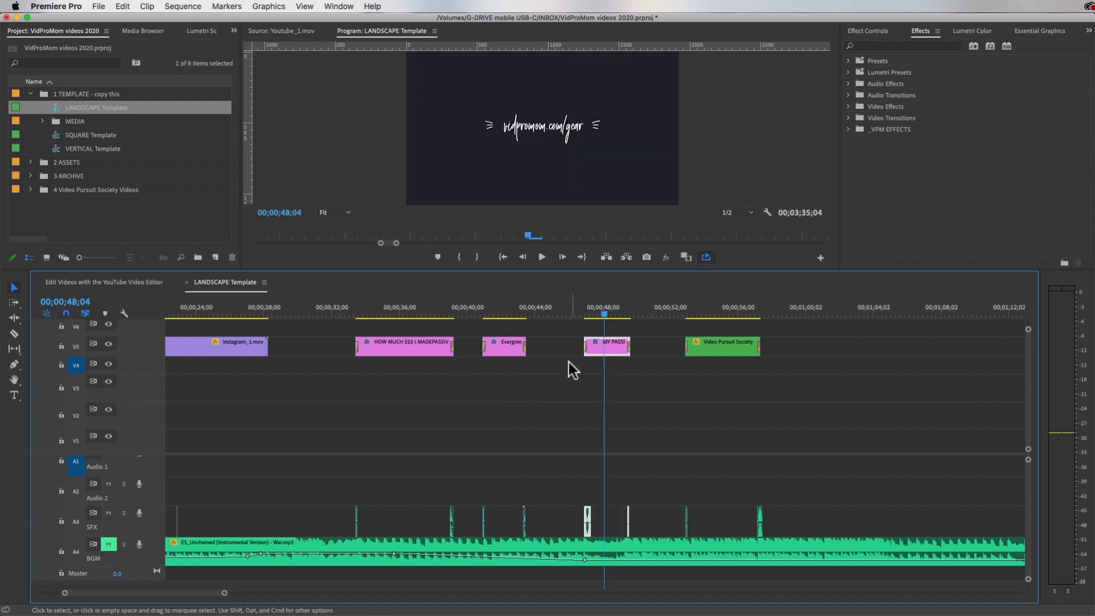
pyautogui.click(712, 309)
pyautogui.click(716, 346)
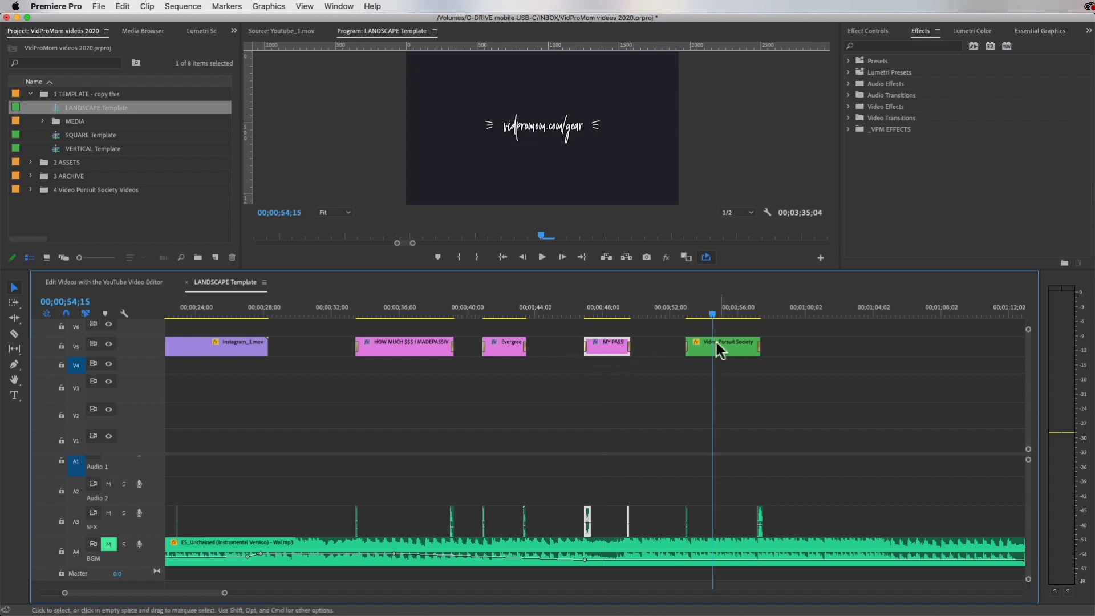
pyautogui.click(702, 310)
pyautogui.moveTo(703, 311); pyautogui.dragTo(728, 309)
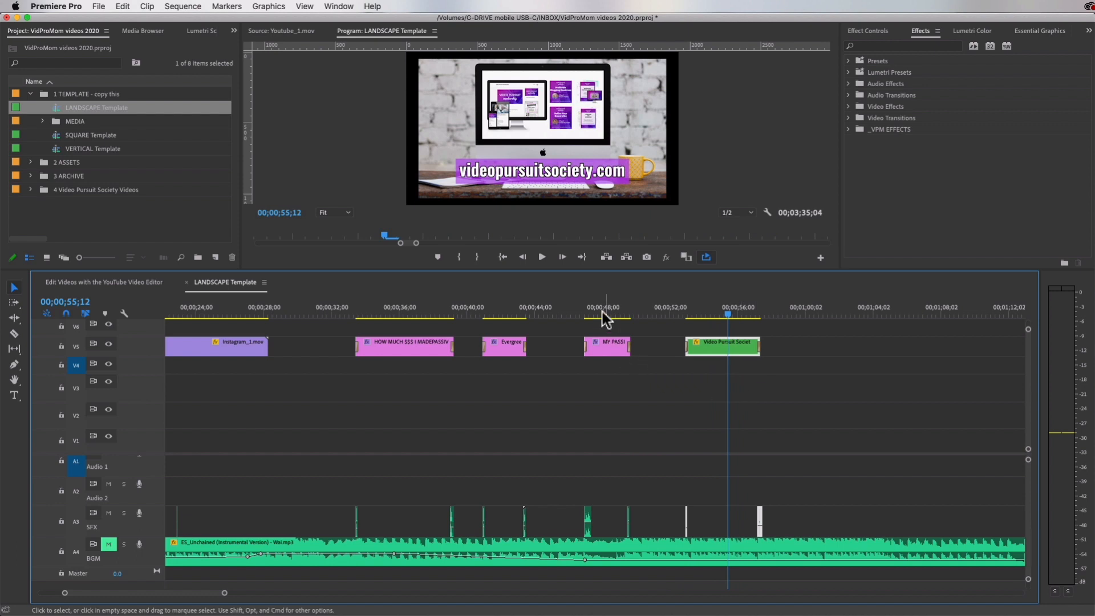
pyautogui.hscroll(5, 675, 353)
pyautogui.hscroll(-7, 675, 350)
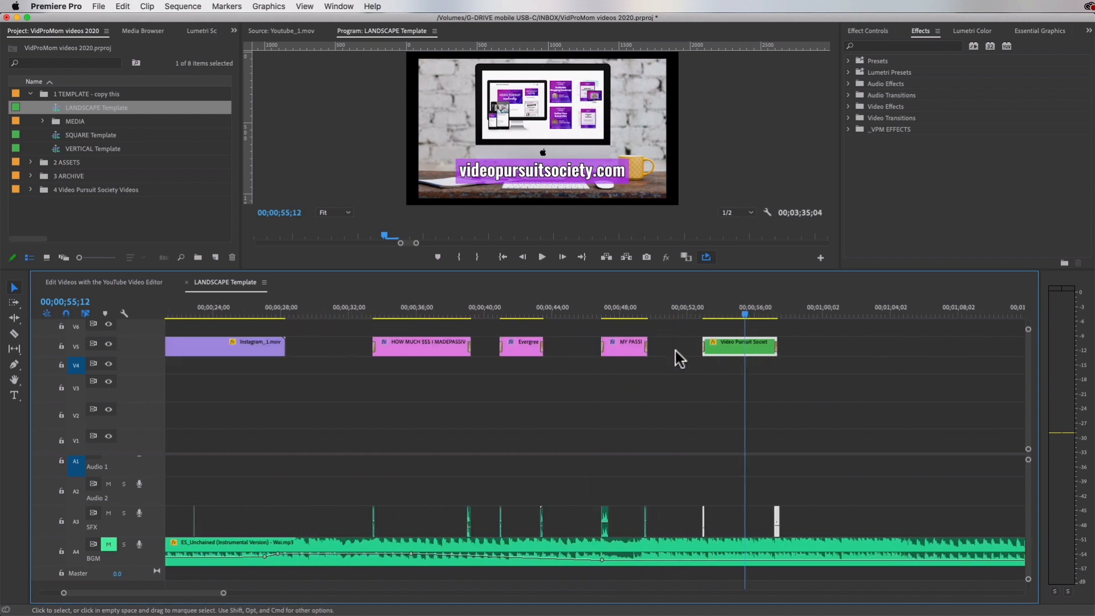
pyautogui.click(684, 345)
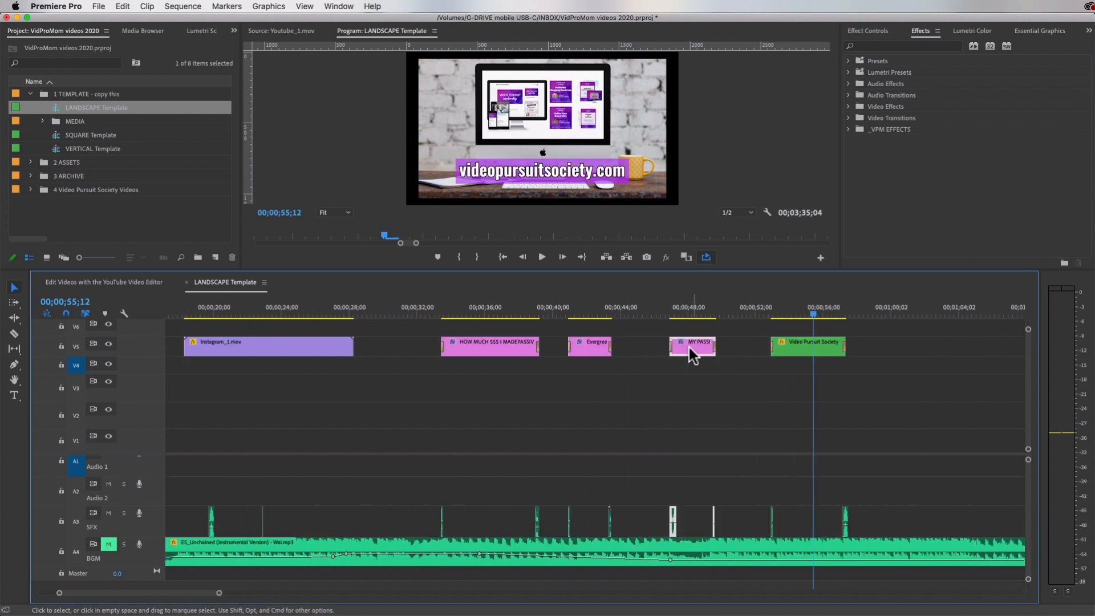
pyautogui.click(689, 311)
pyautogui.scroll(1, 690, 337)
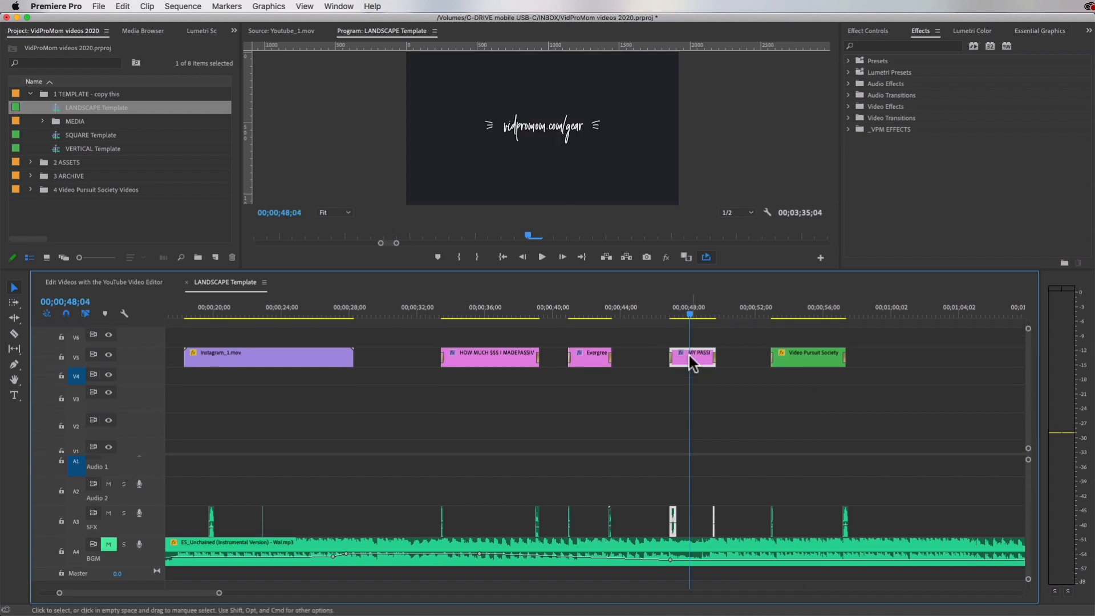
pyautogui.hscroll(1, 693, 359)
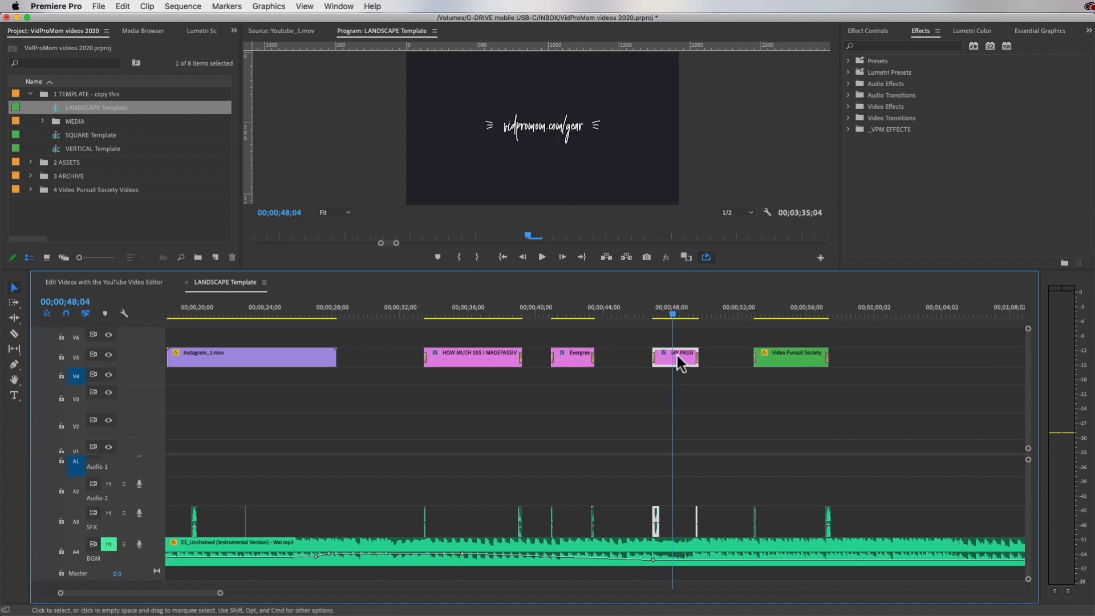
# Open the MY PASSI graphic in the Essential Graphics panel and widen the panel
pyautogui.rightClick(679, 360)
pyautogui.click(710, 508)
pyautogui.click(677, 363)
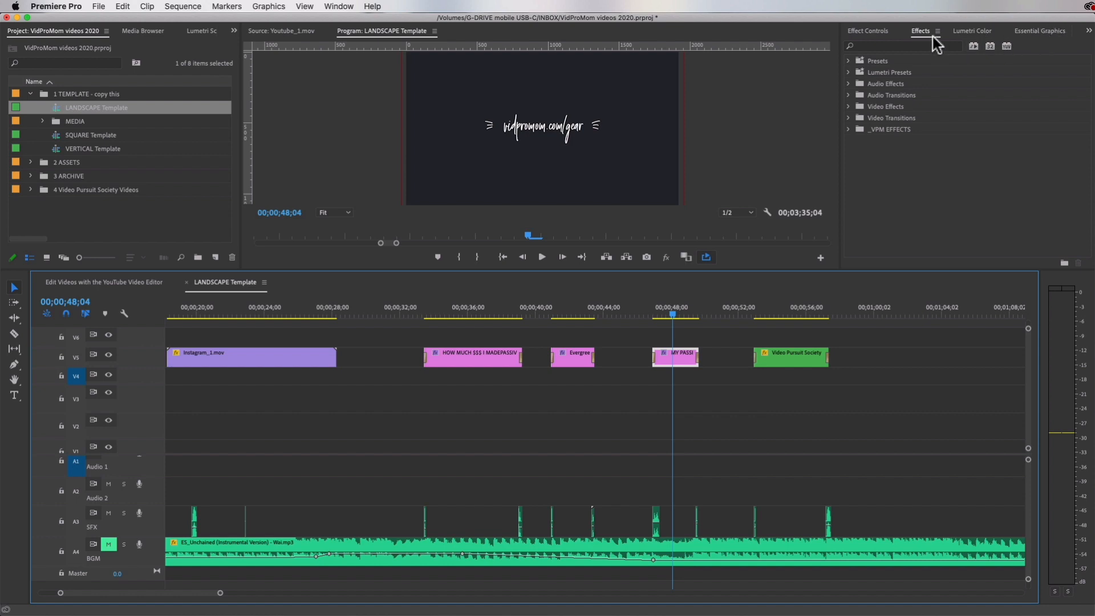
pyautogui.click(1035, 33)
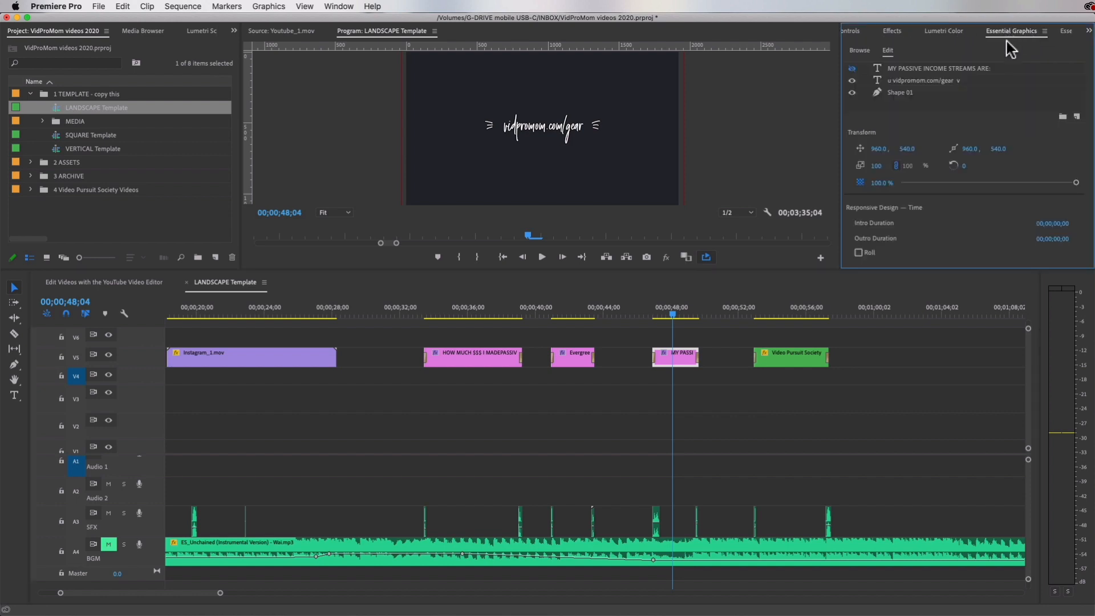
pyautogui.moveTo(837, 111); pyautogui.dragTo(728, 115)
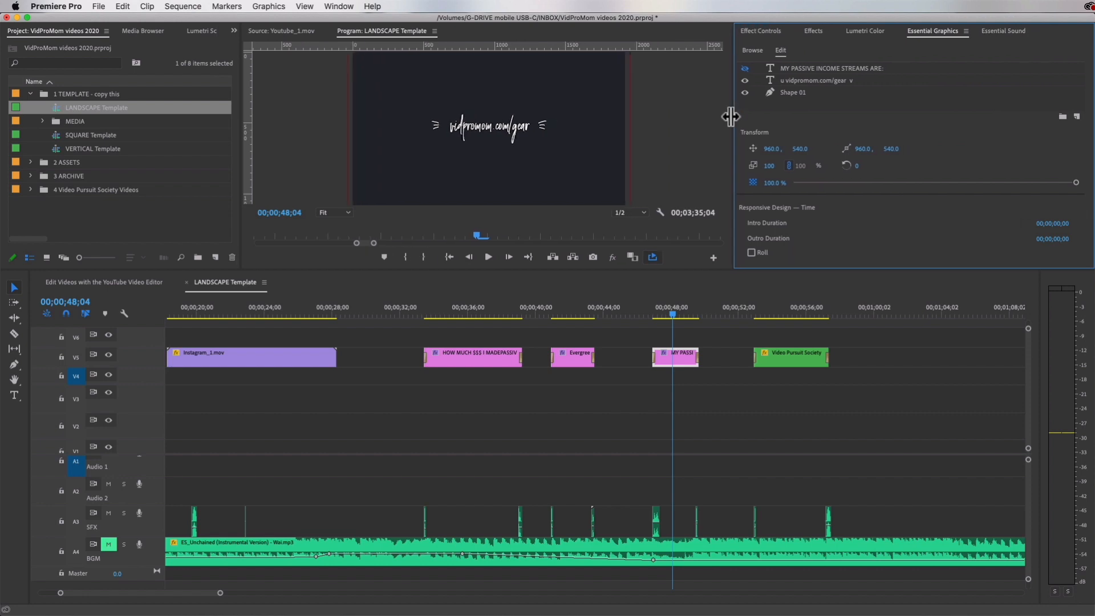
pyautogui.click(666, 355)
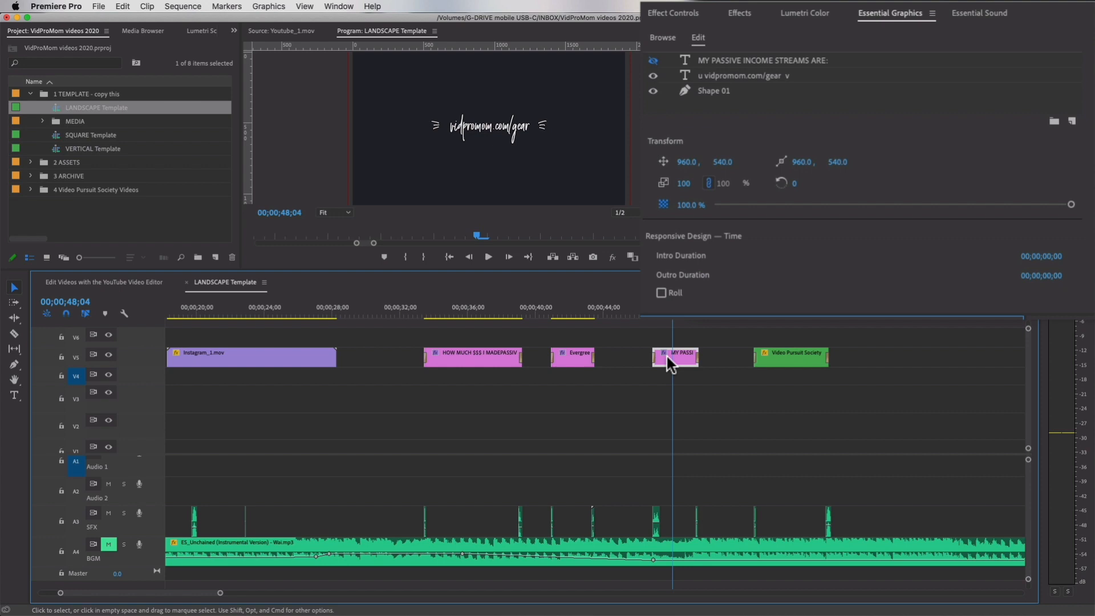
# Delete the MY PASSIVE INCOME STREAMS ARE: text layer from the MY PASSI graphic
pyautogui.click(728, 59)
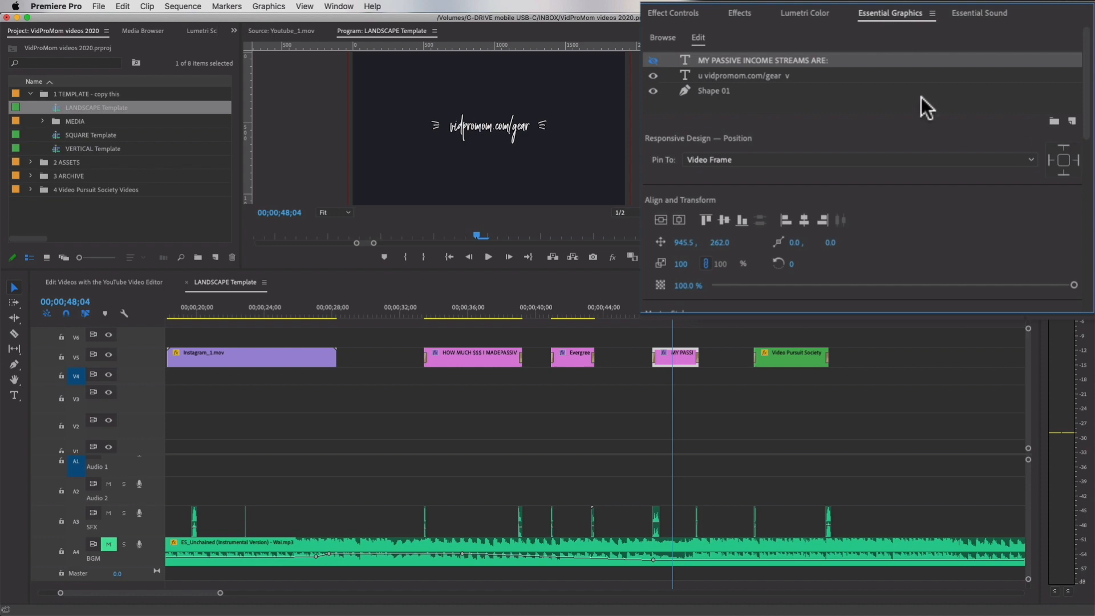
pyautogui.press('Delete')
pyautogui.click(734, 59)
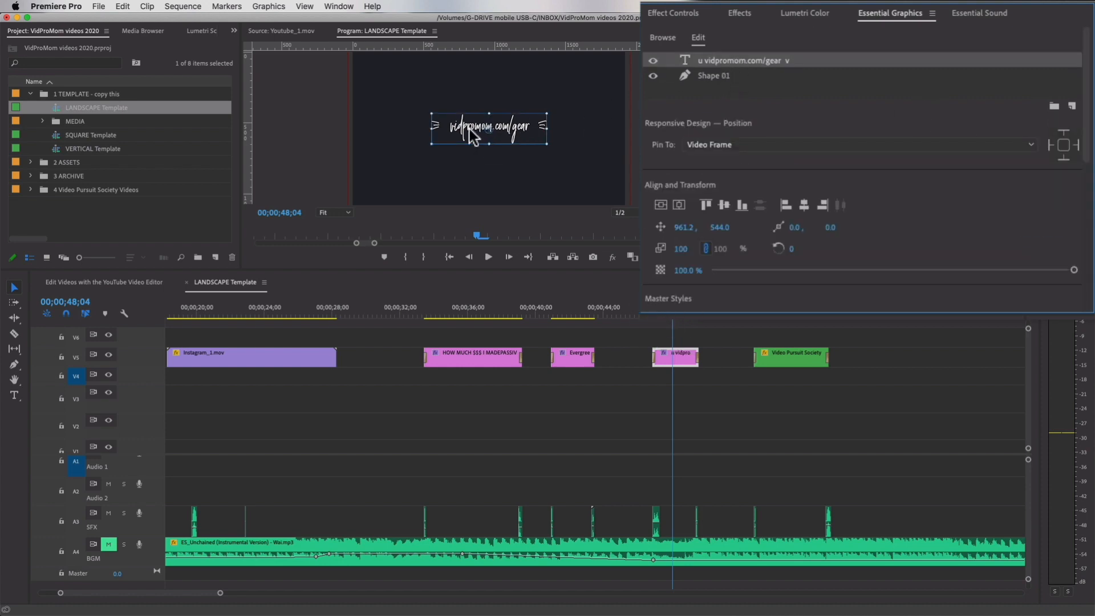
pyautogui.click(700, 77)
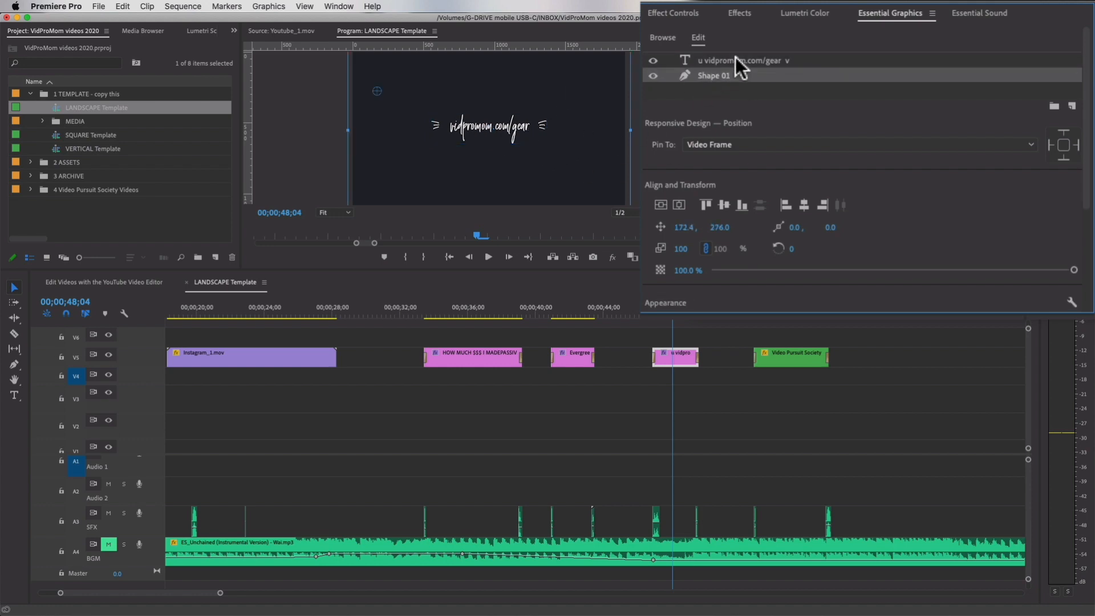
pyautogui.click(712, 61)
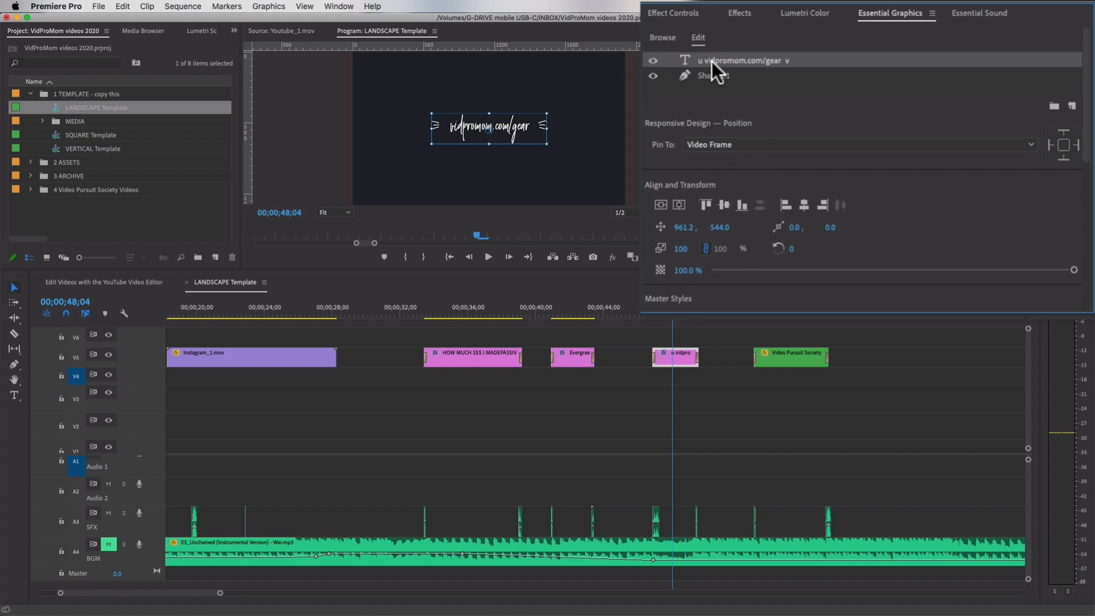
# Change the graphic's URL text to vidpromom.com/blog
pyautogui.click(519, 134)
pyautogui.doubleClick(519, 134)
pyautogui.click(521, 135)
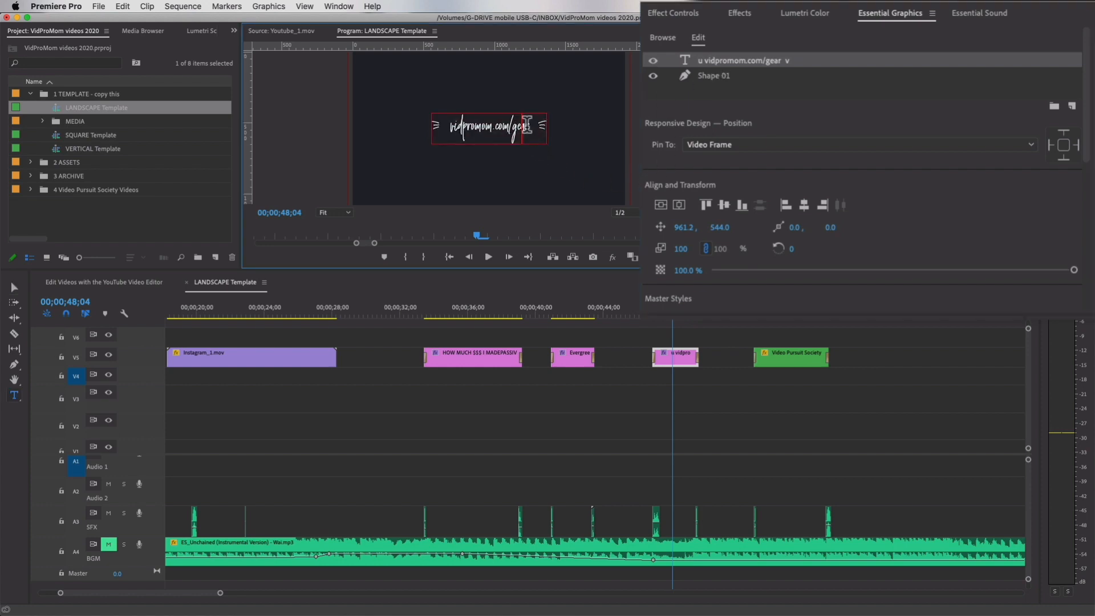
pyautogui.moveTo(528, 125); pyautogui.dragTo(452, 129)
pyautogui.click(519, 135)
pyautogui.doubleClick(517, 126)
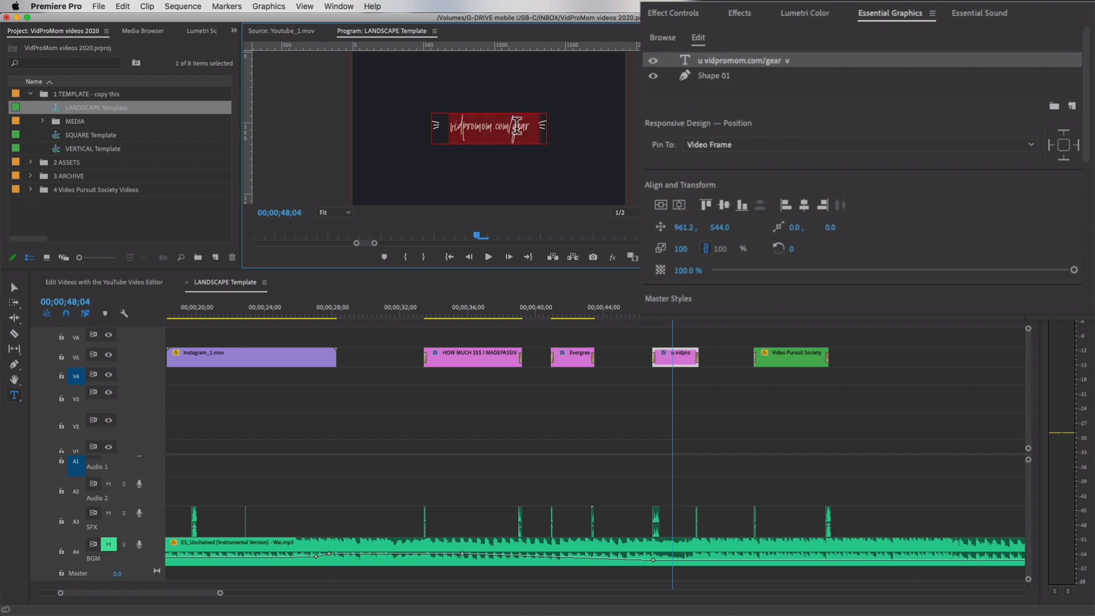
pyautogui.click(526, 128)
pyautogui.press('BackSpace')
pyautogui.press('BackSpace')
pyautogui.press('BackSpace')
pyautogui.press('BackSpace')
pyautogui.write('blog')
# Group the vidpromom.com/blog title clip on V5 with the sound effect clip beneath it
pyautogui.click(673, 357)
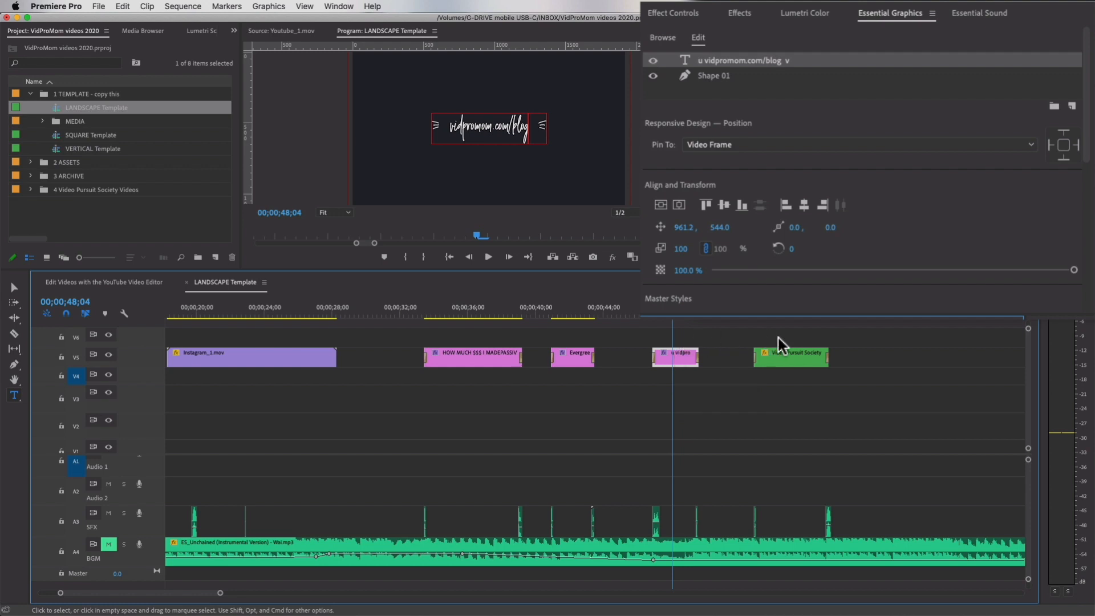
pyautogui.click(641, 354)
pyautogui.moveTo(637, 345); pyautogui.dragTo(701, 516)
pyautogui.rightClick(681, 362)
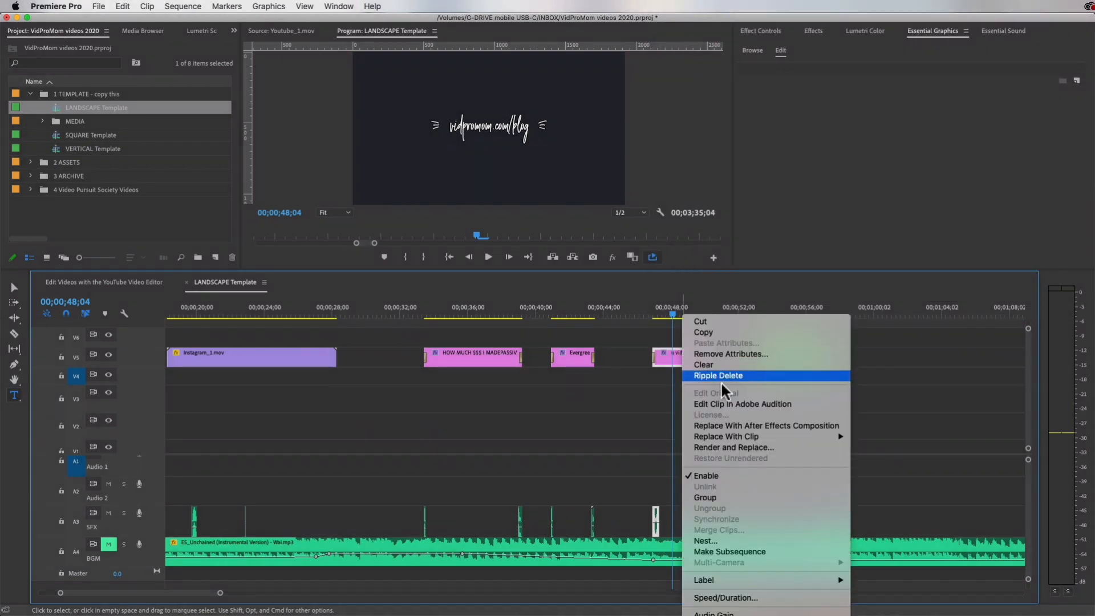
pyautogui.click(725, 494)
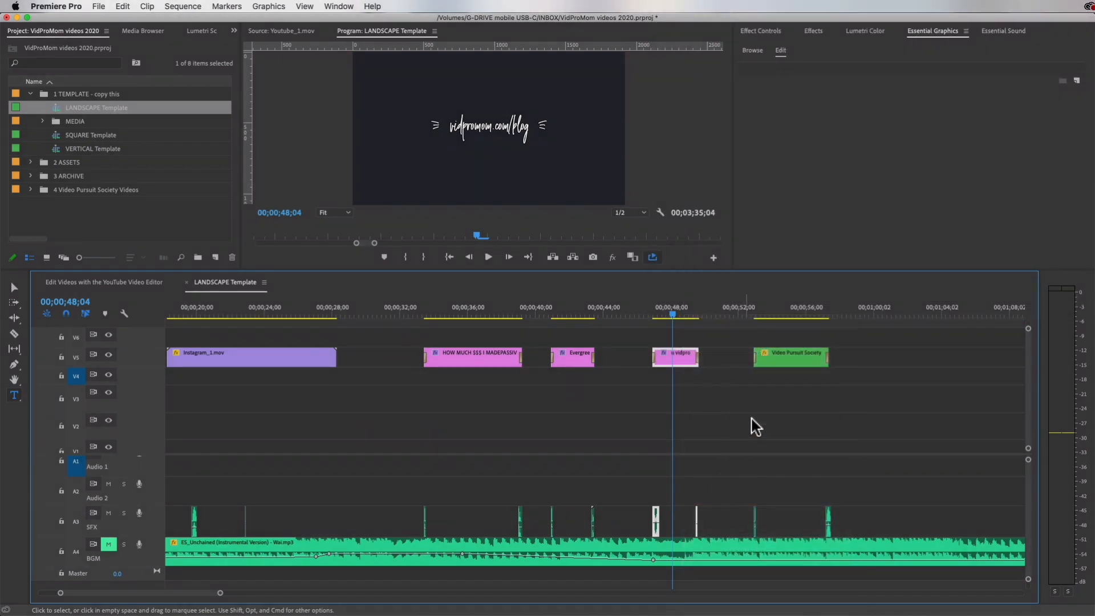
# Duplicate the 1 TEMPLATE - copy this bin
pyautogui.press('-')
pyautogui.press('-')
pyautogui.press('-')
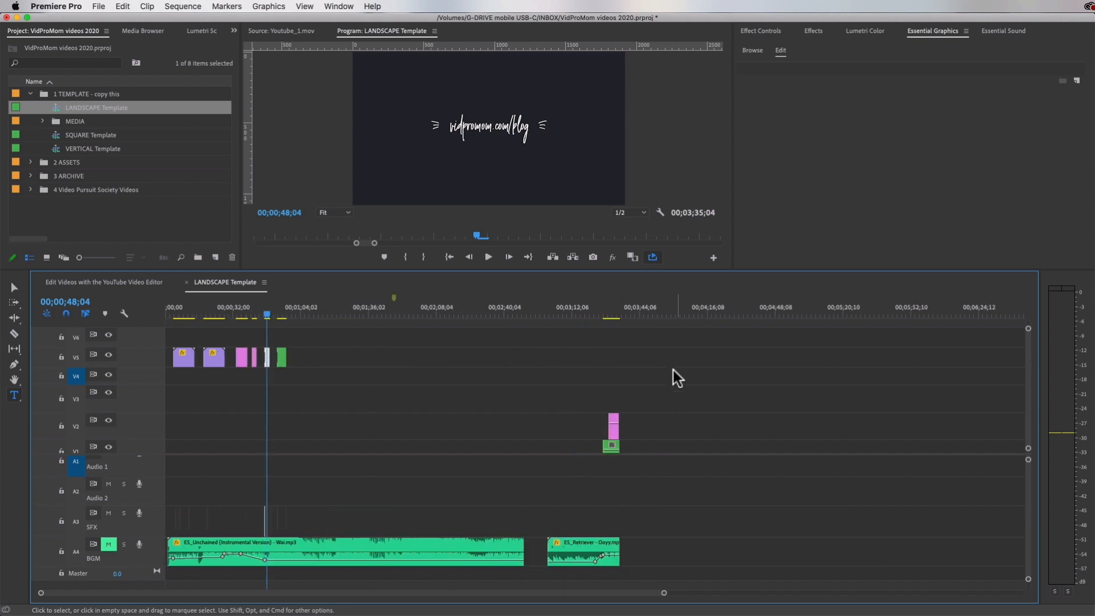
pyautogui.click(43, 92)
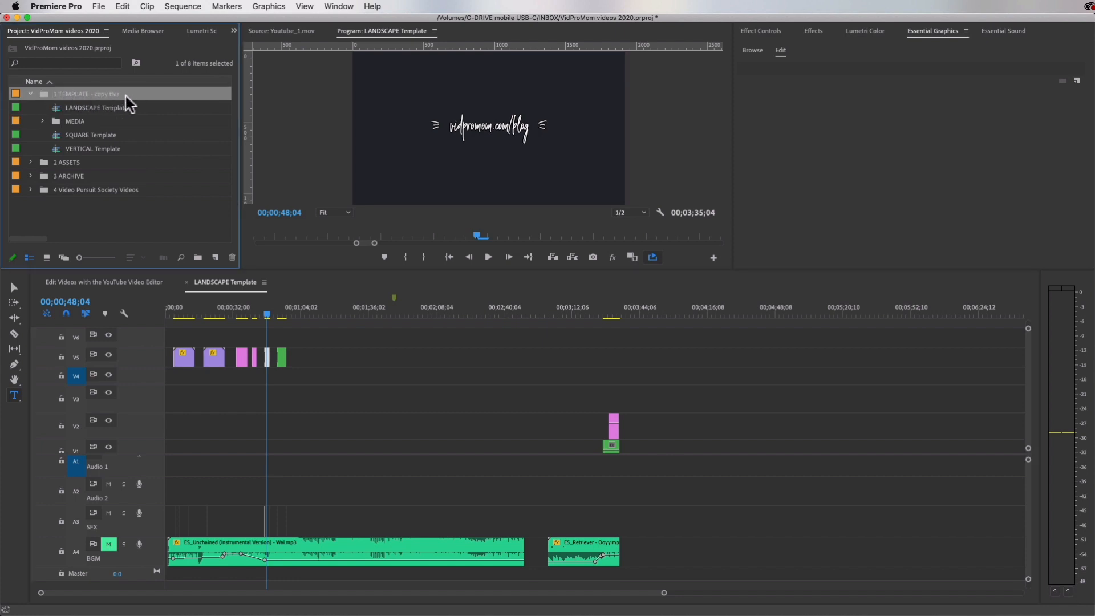
pyautogui.rightClick(75, 91)
pyautogui.click(104, 156)
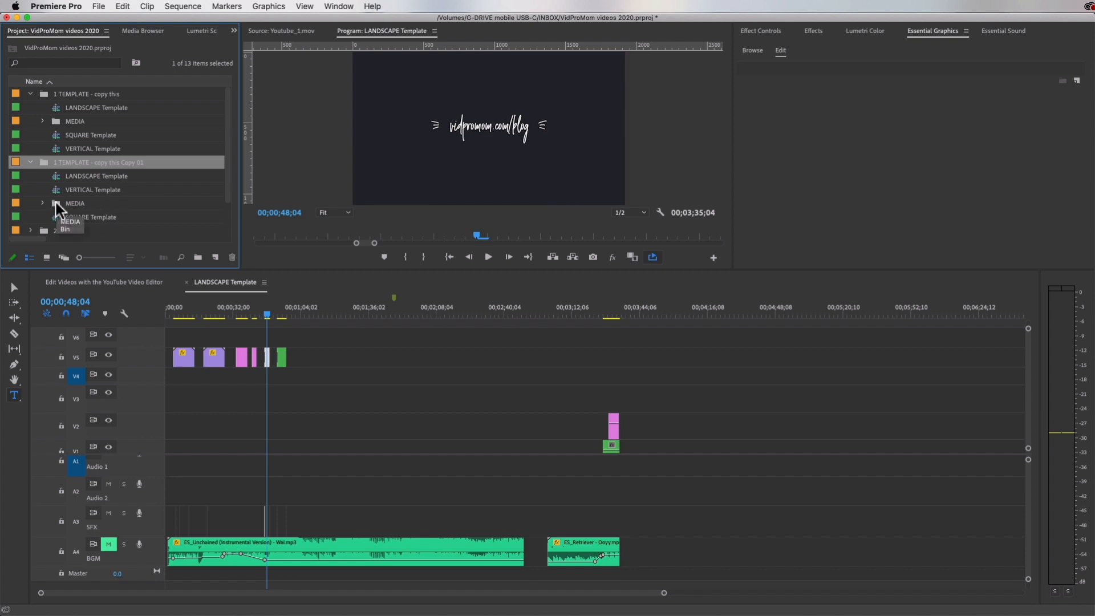
# Rename the duplicated bin as Create a Premiere Pro Template
pyautogui.click(87, 163)
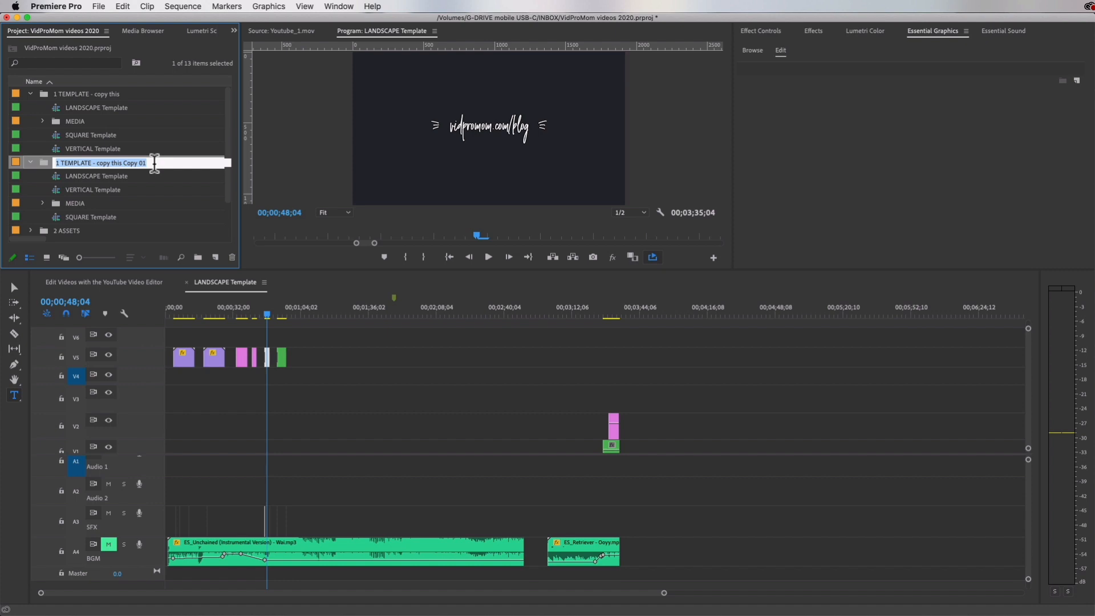
pyautogui.write('Cr')
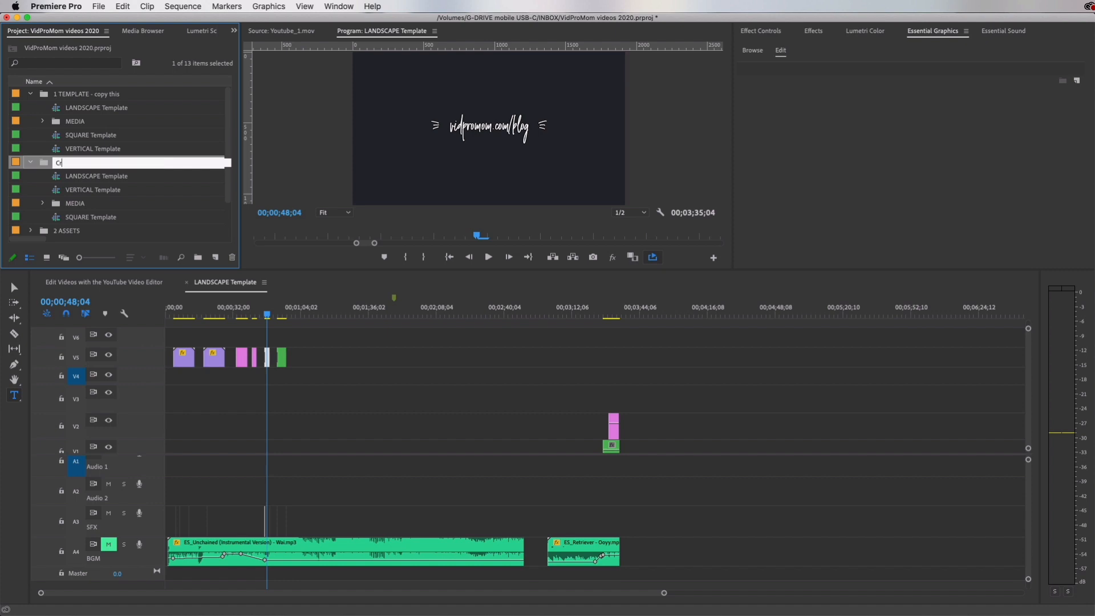
pyautogui.write('eate a Premiere Pro Template')
pyautogui.press('super+a')
pyautogui.press('super+c')
# Rename the duplicated bin's LANDSCAPE Template sequence as Create a Premiere Pro Template
pyautogui.press('Tab')
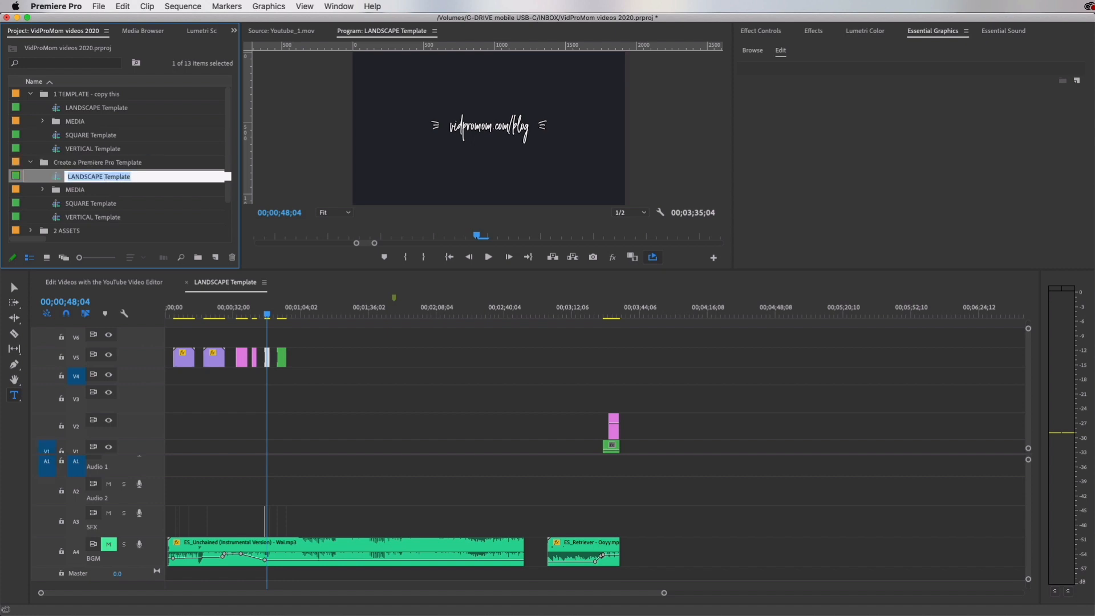
pyautogui.press('super+v')
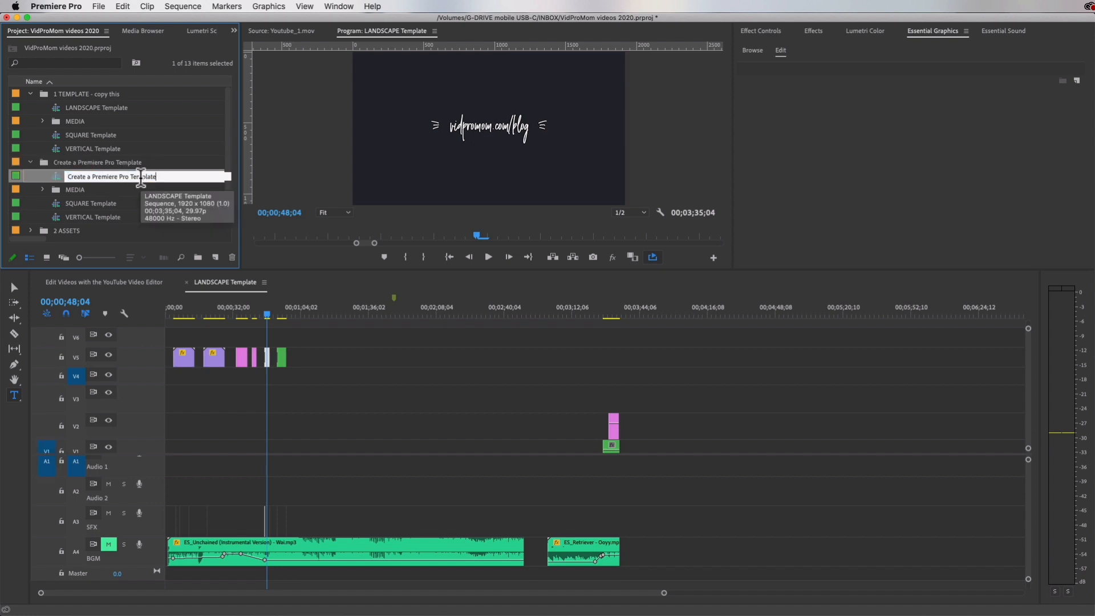
pyautogui.click(95, 161)
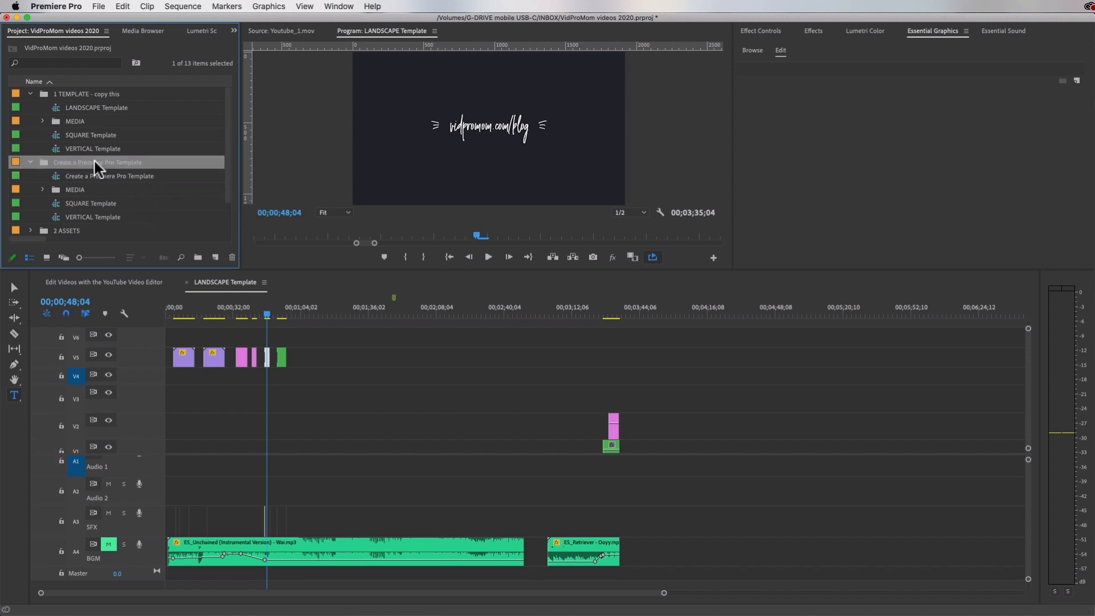
# Open the new Create a Premiere Pro Template sequence and collapse the 1 TEMPLATE - copy this bin
pyautogui.click(92, 176)
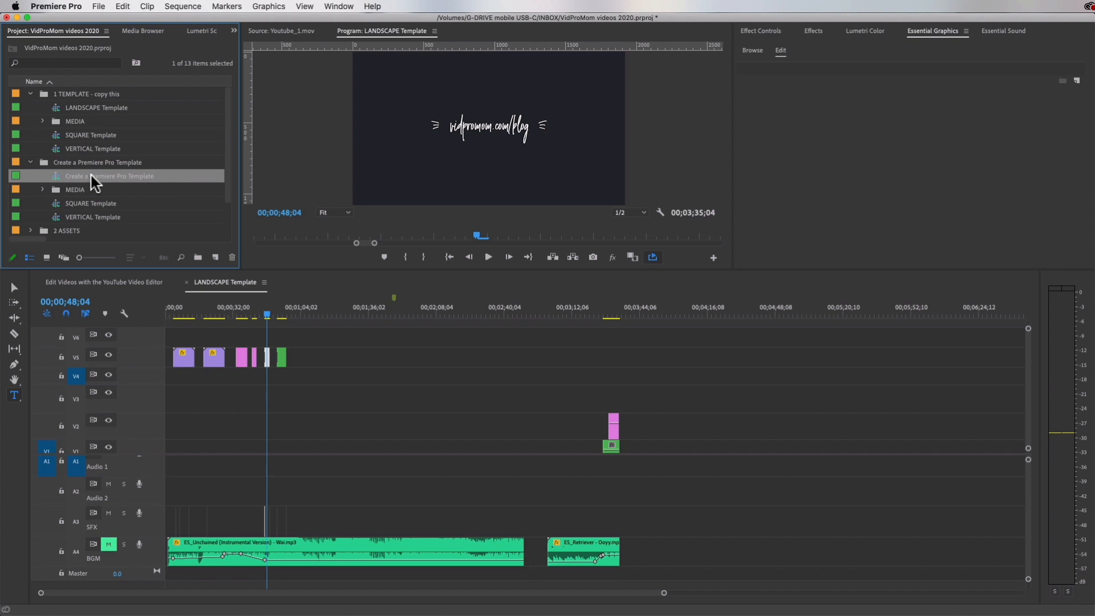
pyautogui.doubleClick(56, 177)
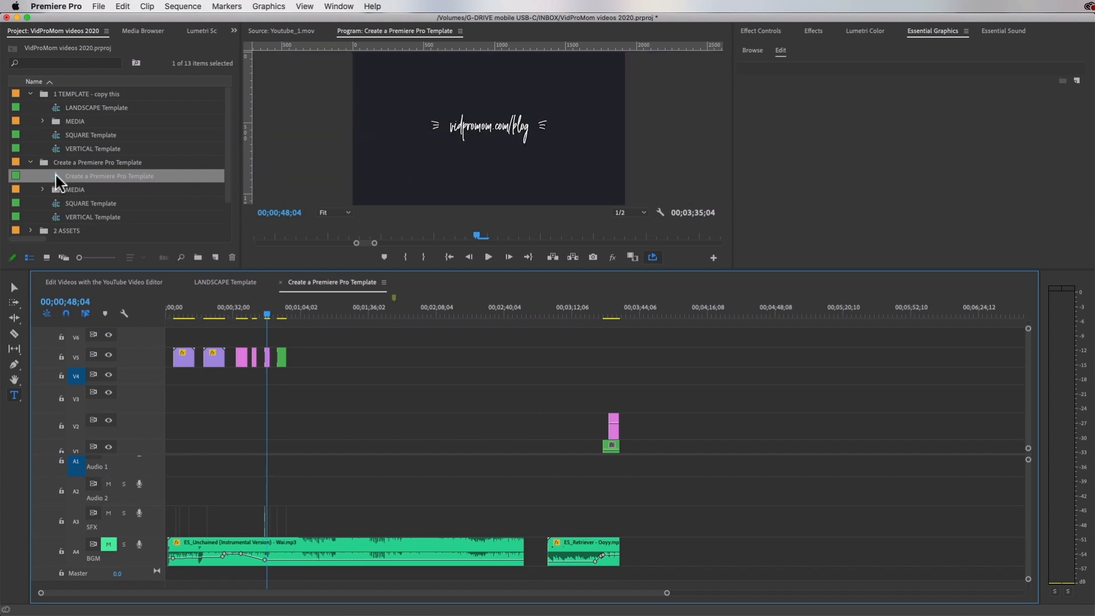
pyautogui.click(31, 93)
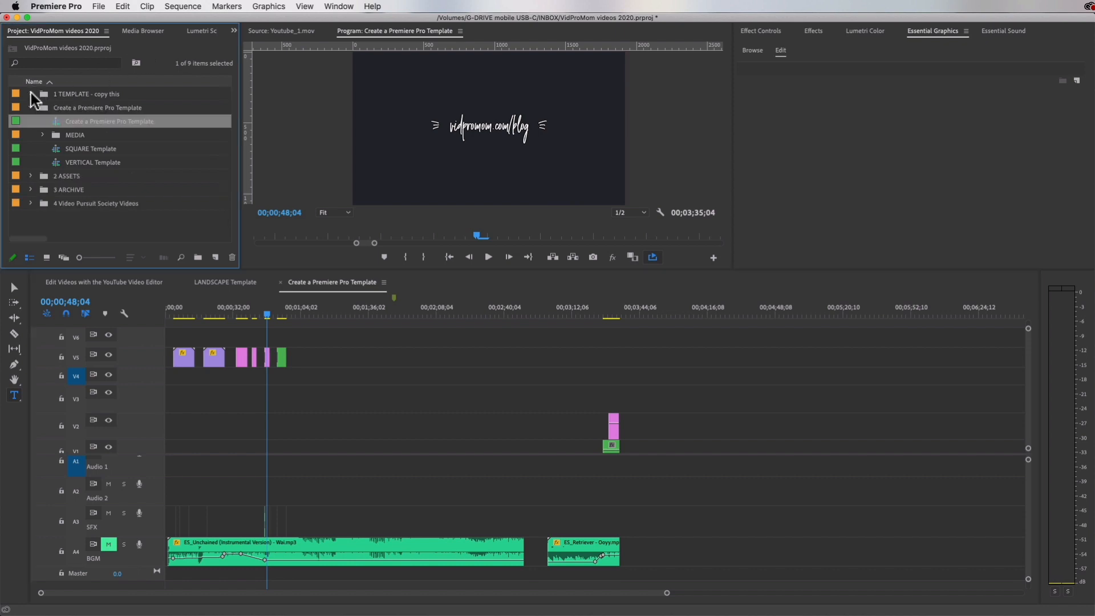
pyautogui.click(41, 107)
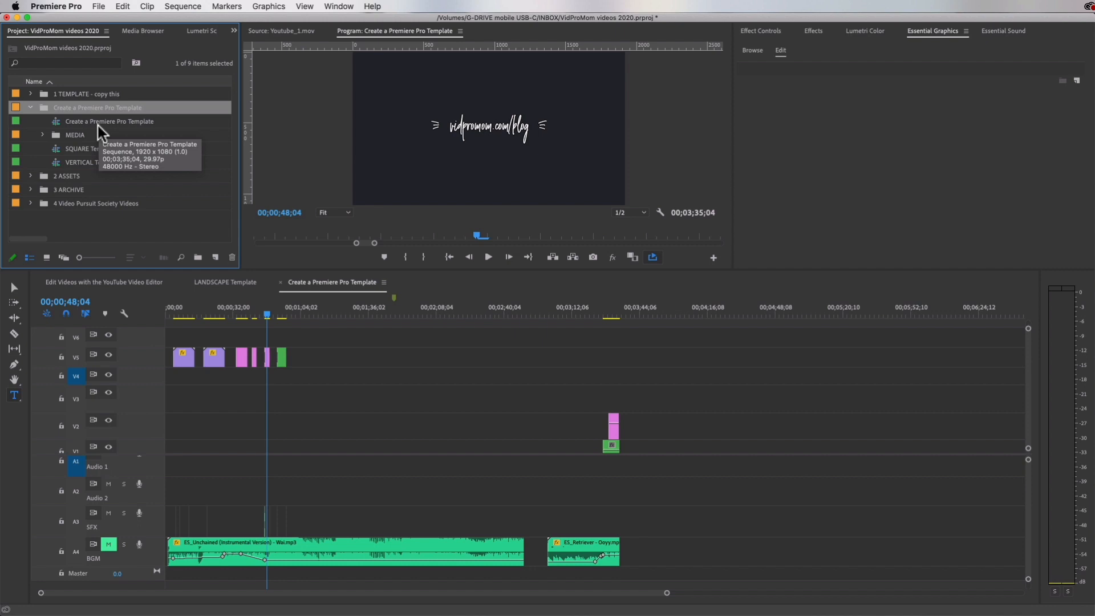
# View the Edit Videos with the YouTube Video Editor sequence in the timeline
pyautogui.click(98, 279)
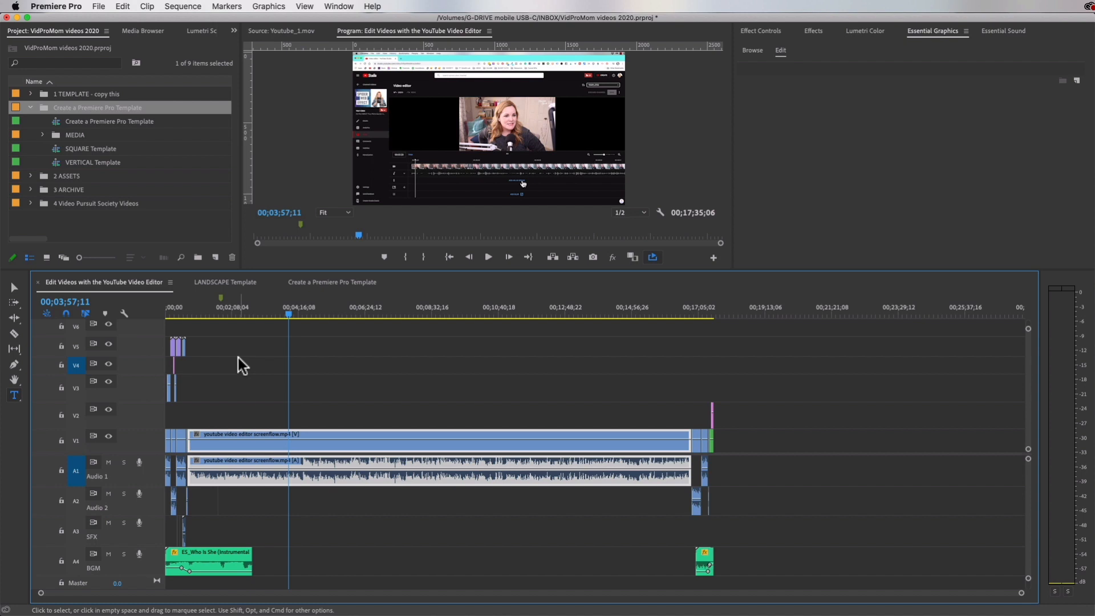
pyautogui.press('=')
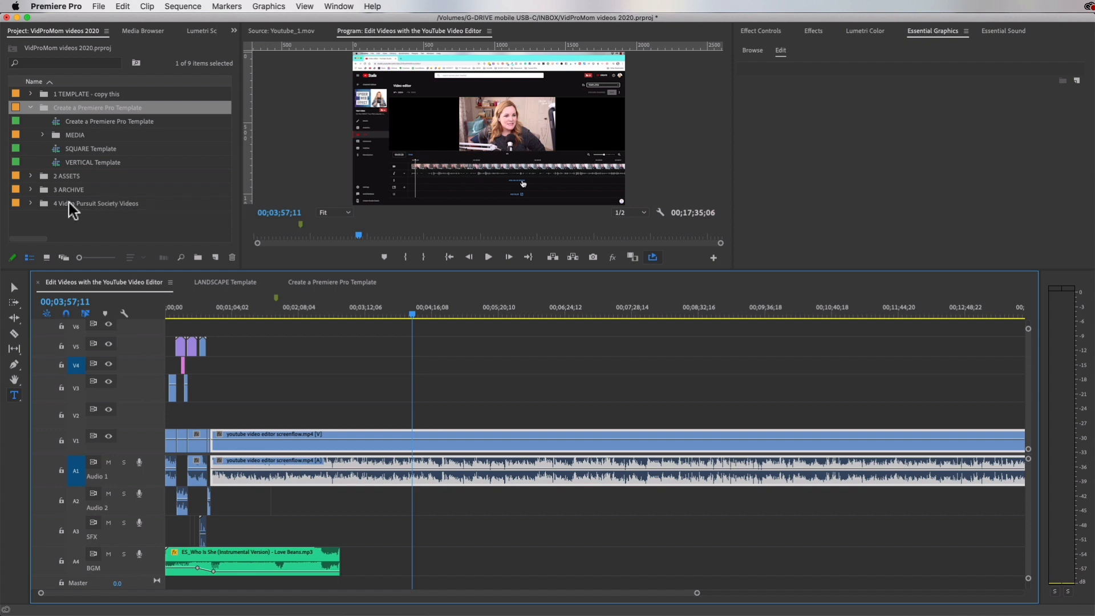
# Duplicate the Edit Videos with the YouTube Video Editor sequence inside its bin in 3 ARCHIVE
pyautogui.click(31, 189)
pyautogui.scroll(-3, 42, 204)
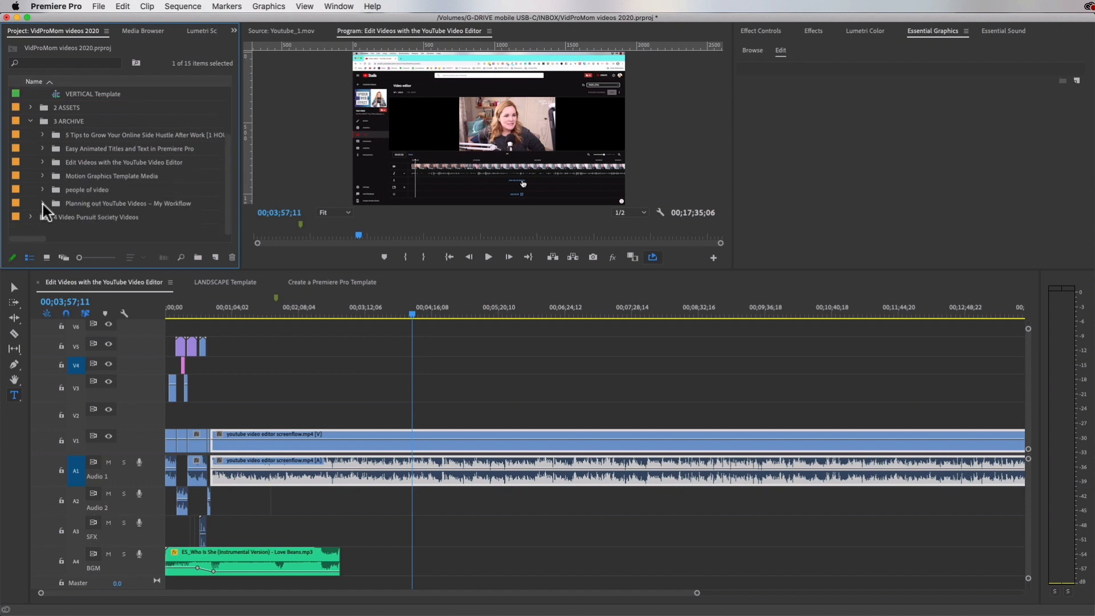
pyautogui.click(54, 162)
pyautogui.click(42, 162)
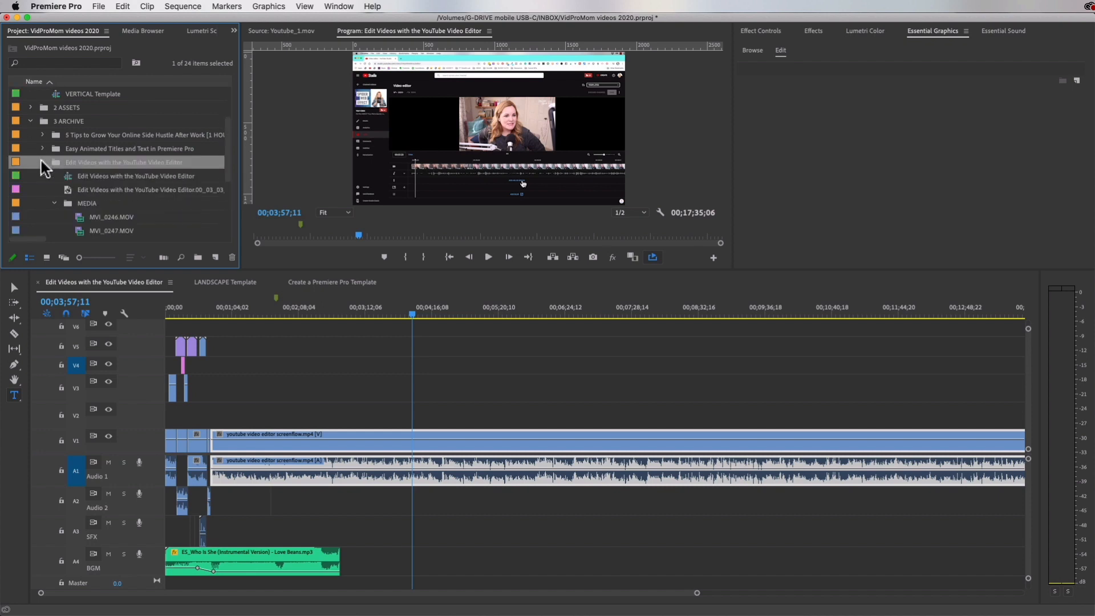
pyautogui.click(67, 177)
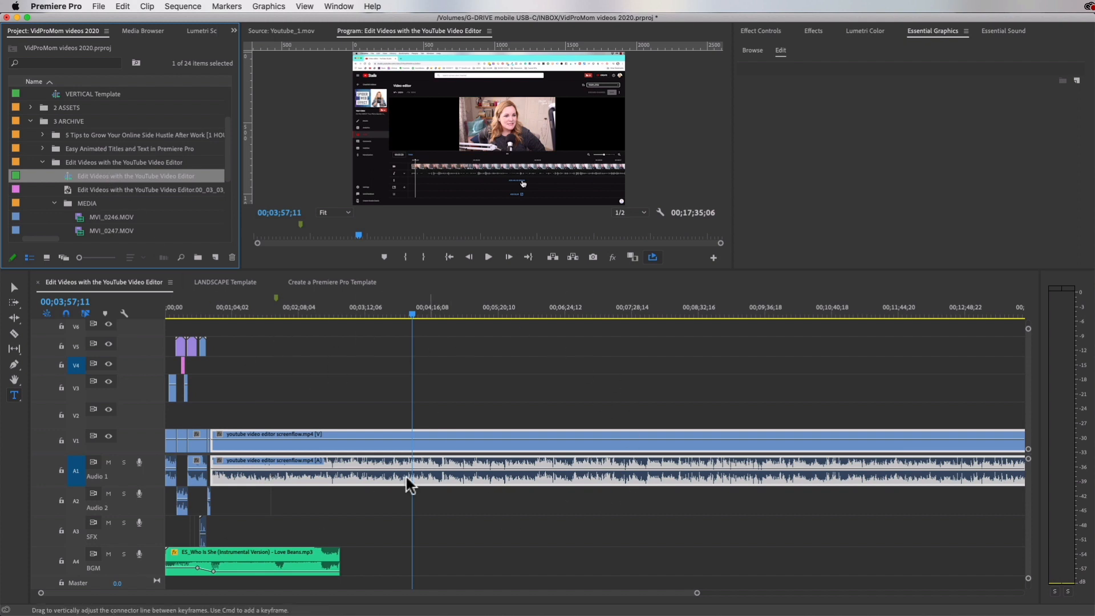
pyautogui.rightClick(69, 180)
pyautogui.click(98, 233)
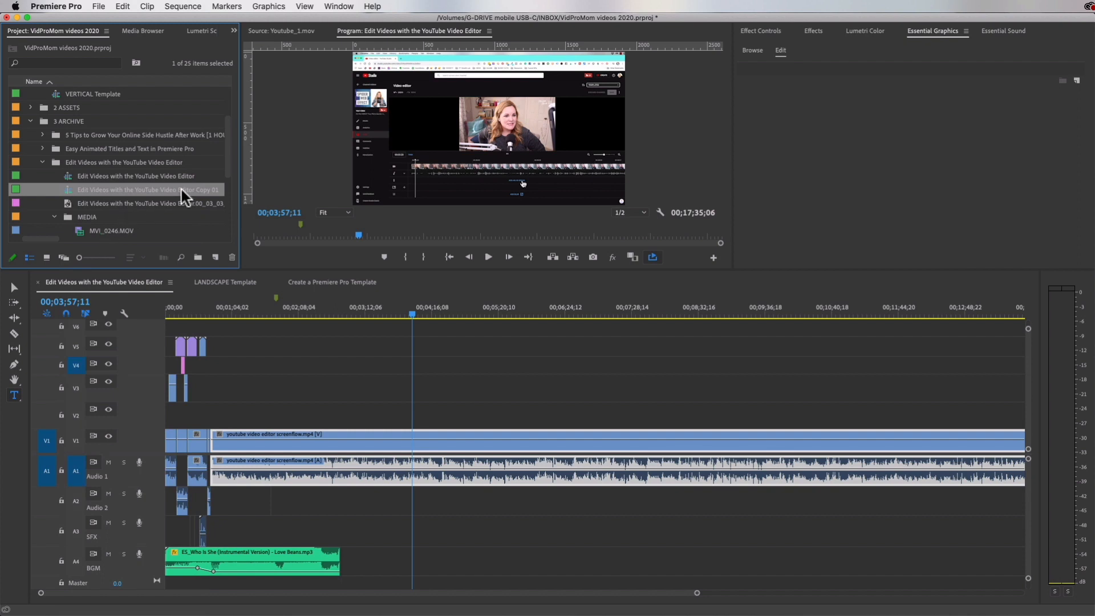
# Open the Edit Videos with the YouTube Video Editor Copy 01 sequence at its start
pyautogui.doubleClick(68, 193)
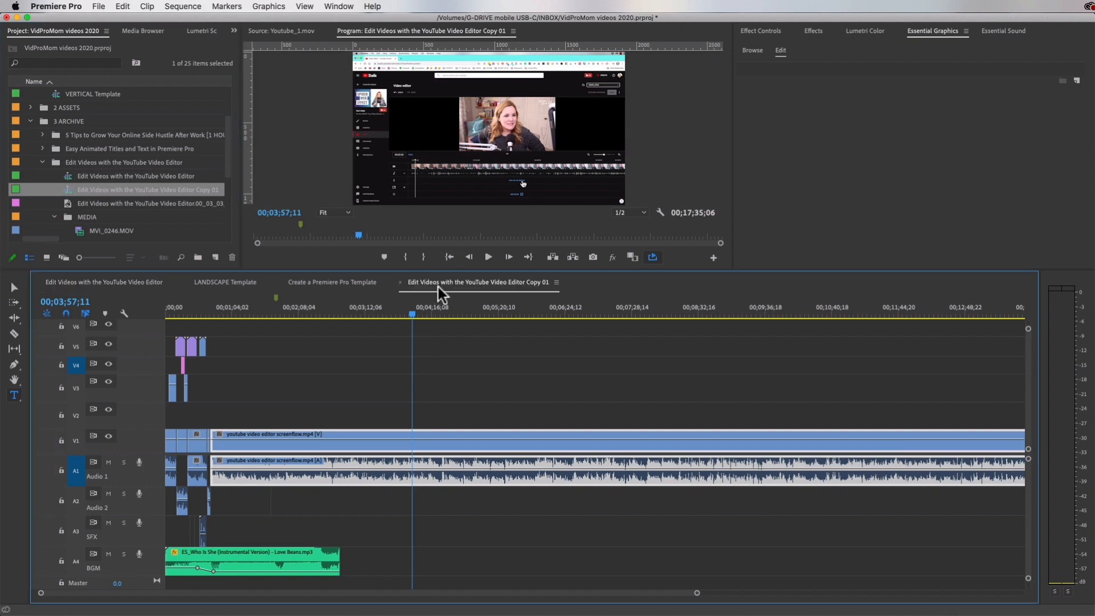
pyautogui.press('-')
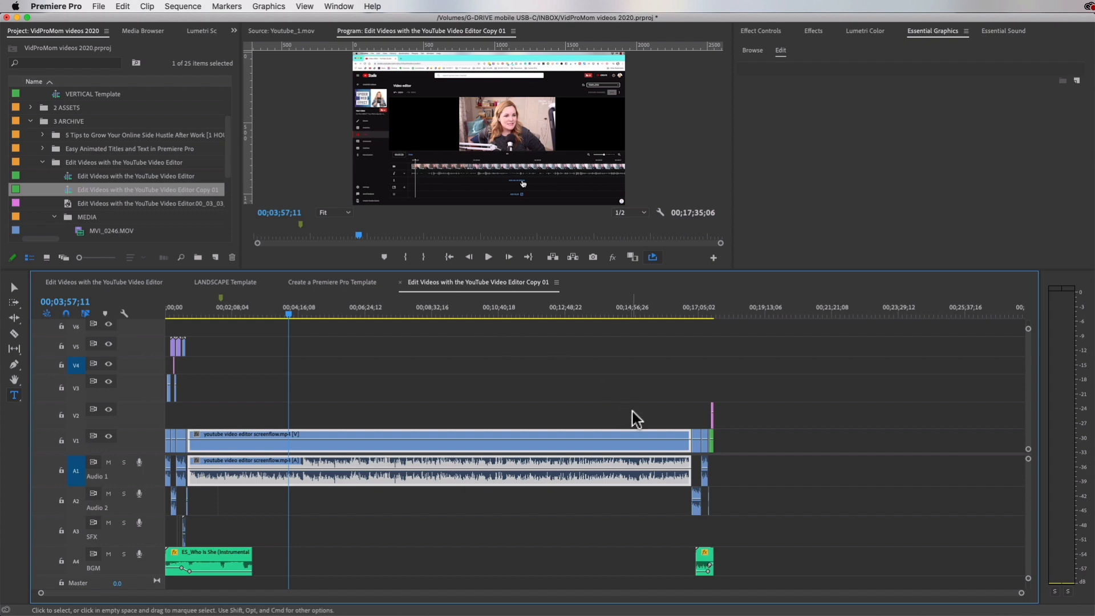
pyautogui.click(174, 309)
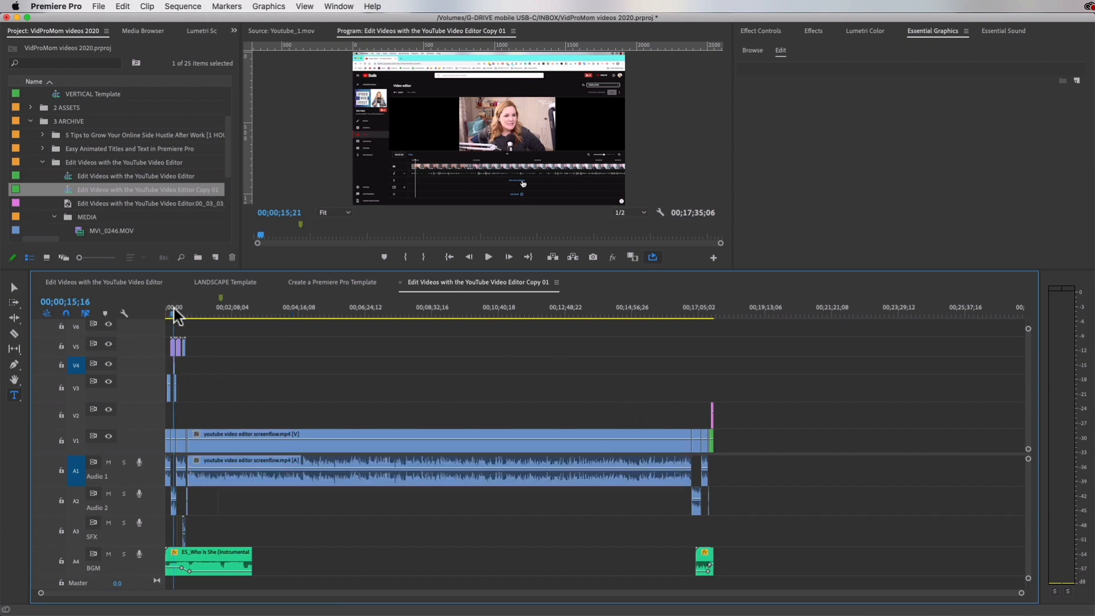
pyautogui.press('=')
pyautogui.press('=')
pyautogui.press('=')
pyautogui.press('=')
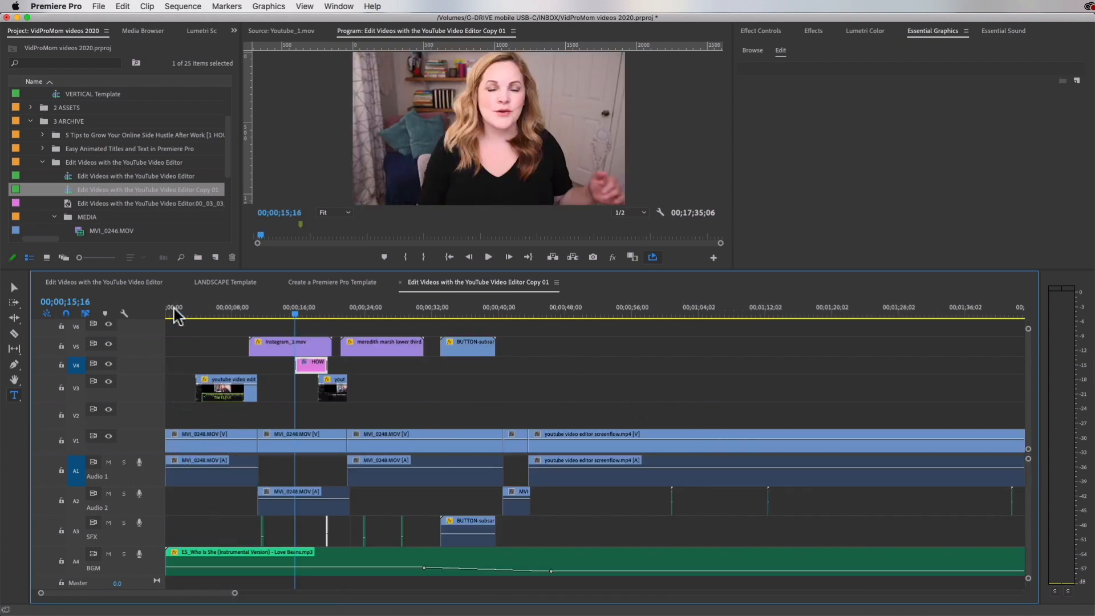
# Delete the main camera and screen recording clips on tracks V1, A1 and A2 of the copy sequence
pyautogui.click(401, 340)
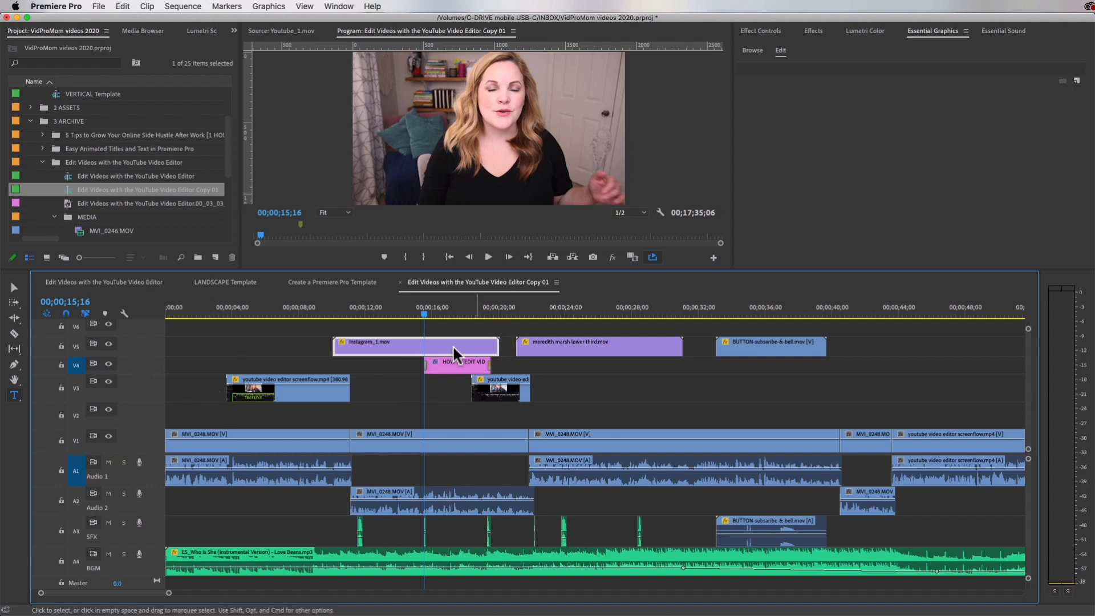
pyautogui.click(539, 349)
pyautogui.click(798, 348)
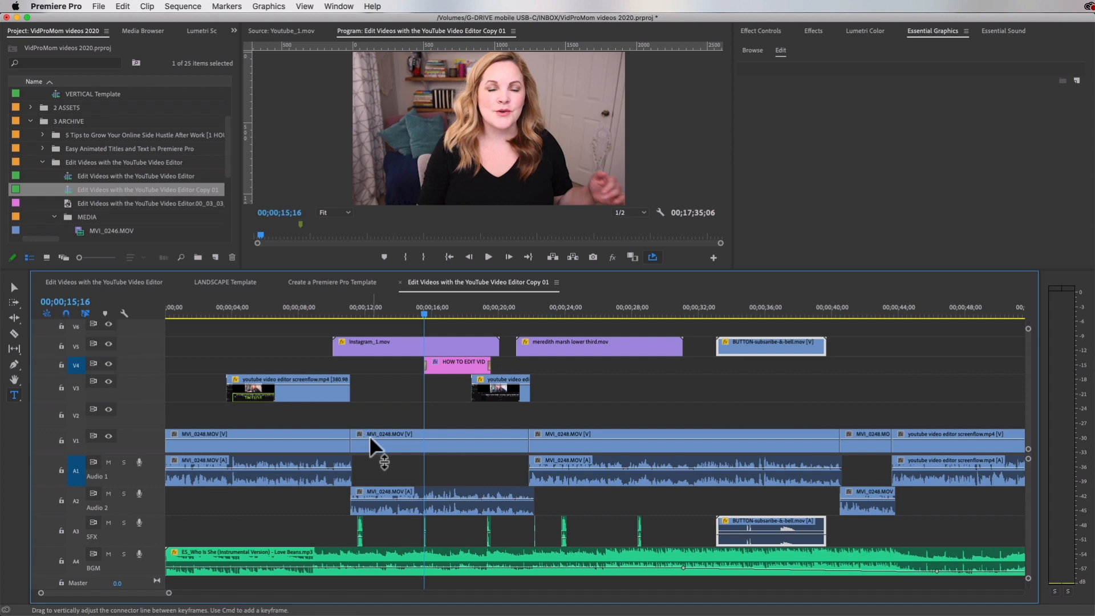
pyautogui.press('-')
pyautogui.moveTo(195, 417); pyautogui.dragTo(628, 489)
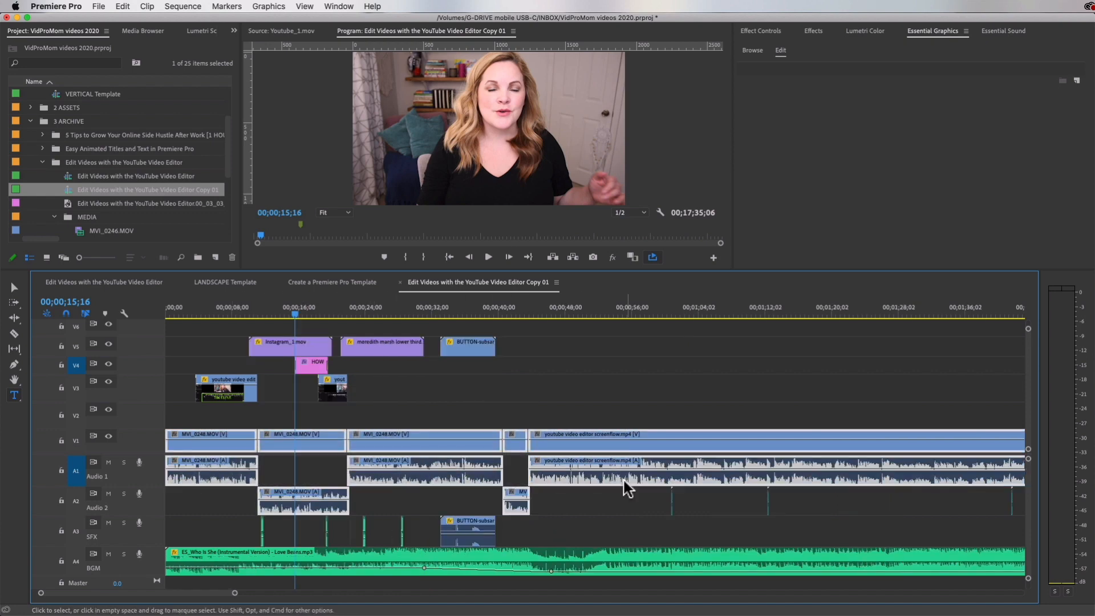
pyautogui.press('Delete')
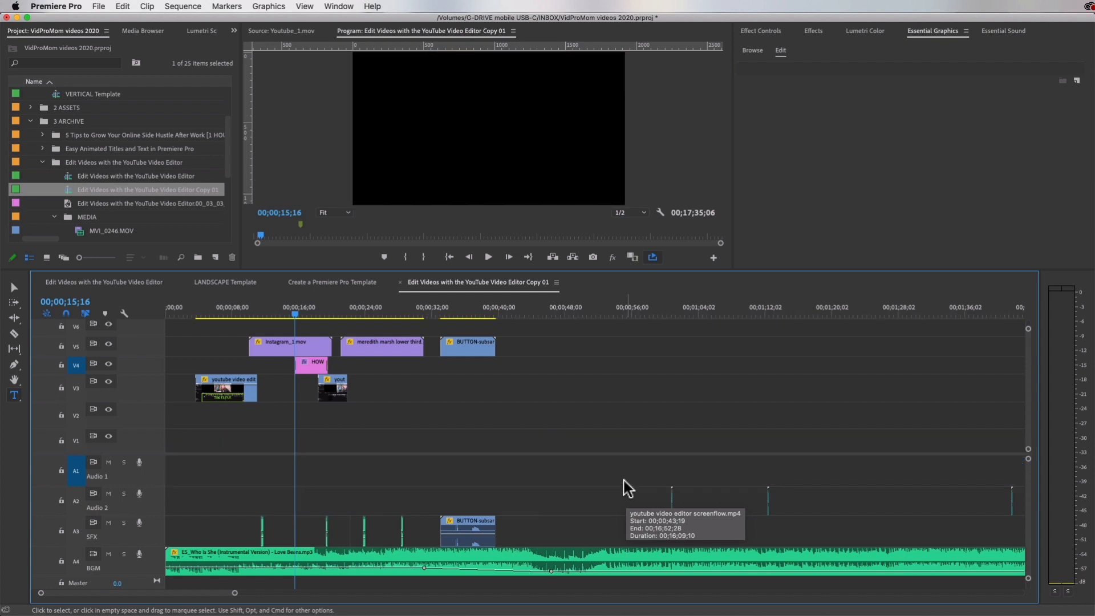
# Preview the BUTTON-subscribe-&-bell clip by scrubbing through it
pyautogui.click(468, 528)
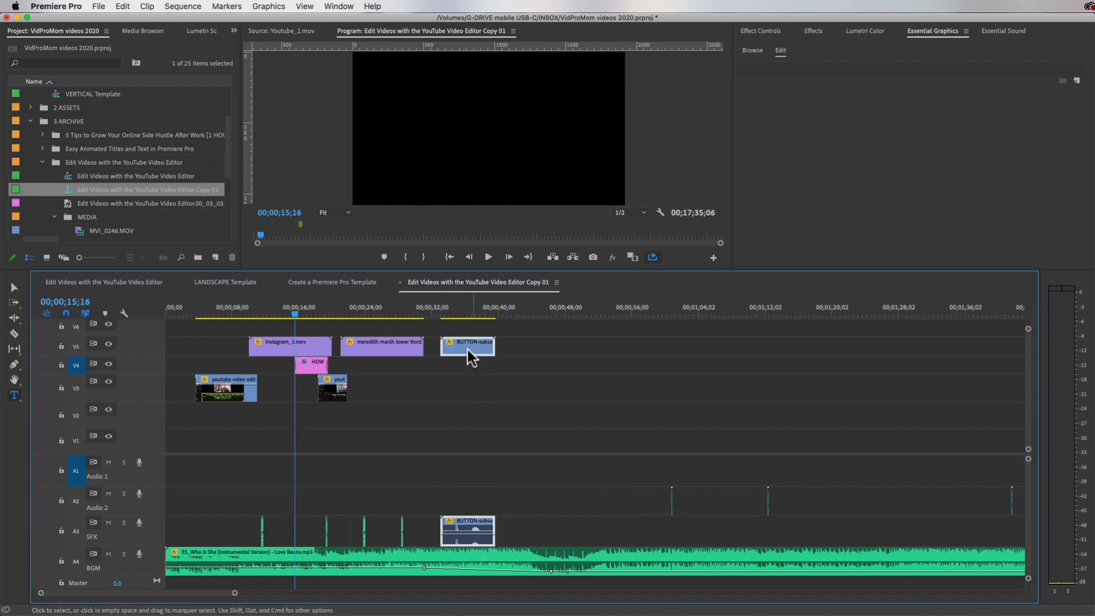
pyautogui.click(443, 313)
pyautogui.moveTo(445, 314); pyautogui.dragTo(487, 314)
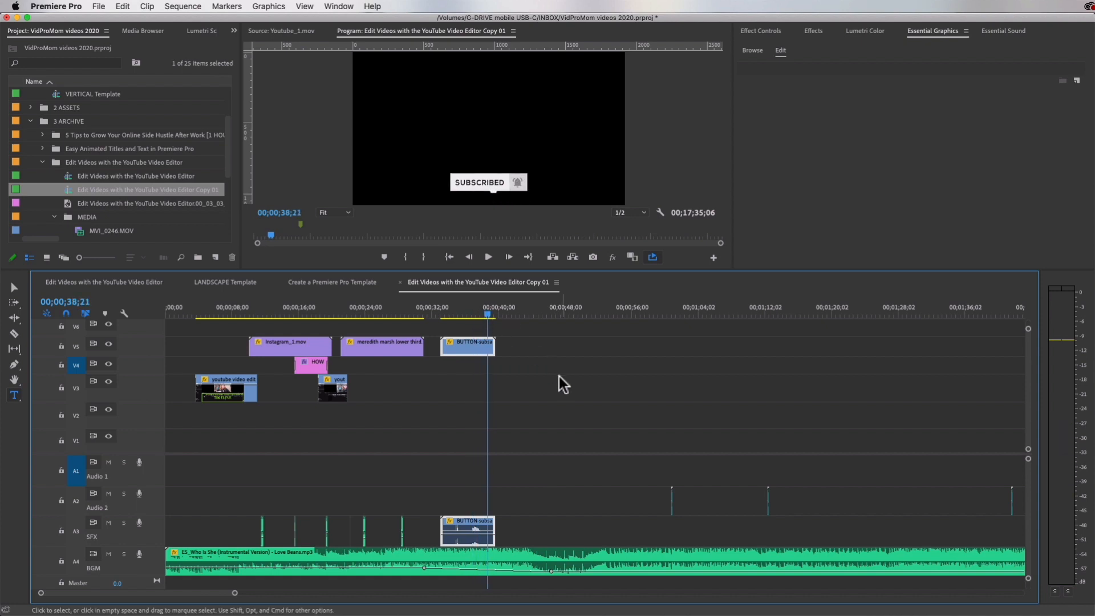
# Examine the clips at the end of the copy sequence
pyautogui.press('-')
pyautogui.press('-')
pyautogui.press('-')
pyautogui.press('-')
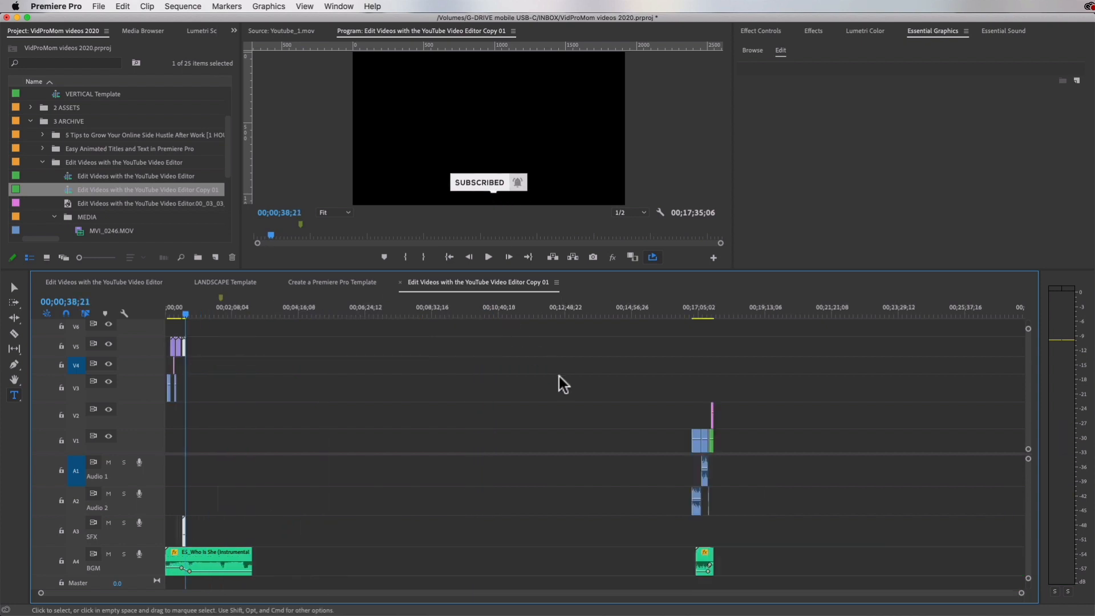
pyautogui.click(693, 301)
pyautogui.press('=')
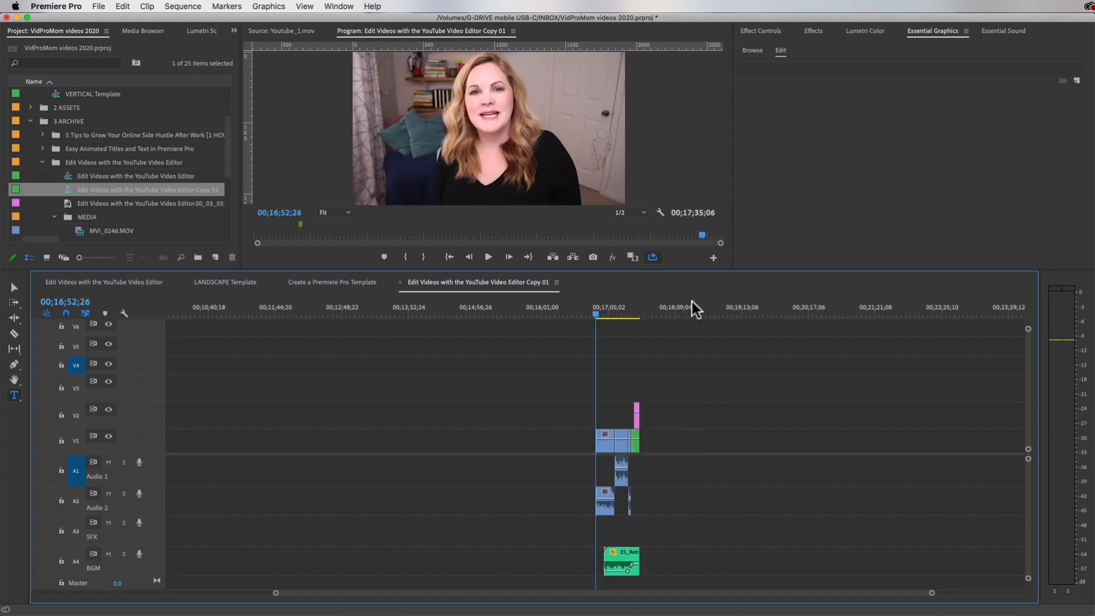
# Delete the remaining camera and audio clips at the end of the copy sequence
pyautogui.press('=')
pyautogui.press('=')
pyautogui.press('=')
pyautogui.moveTo(693, 378); pyautogui.dragTo(860, 511)
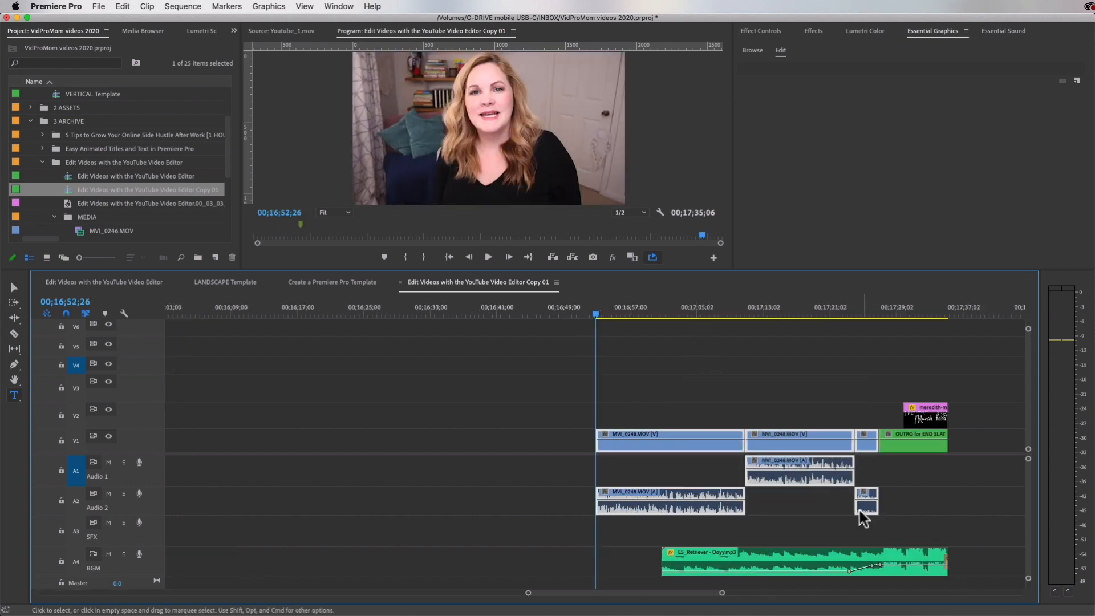
pyautogui.press('Delete')
# Review the graphics, screen recordings and sound clips at the start of the copy sequence
pyautogui.press('-')
pyautogui.press('-')
pyautogui.press('-')
pyautogui.press('-')
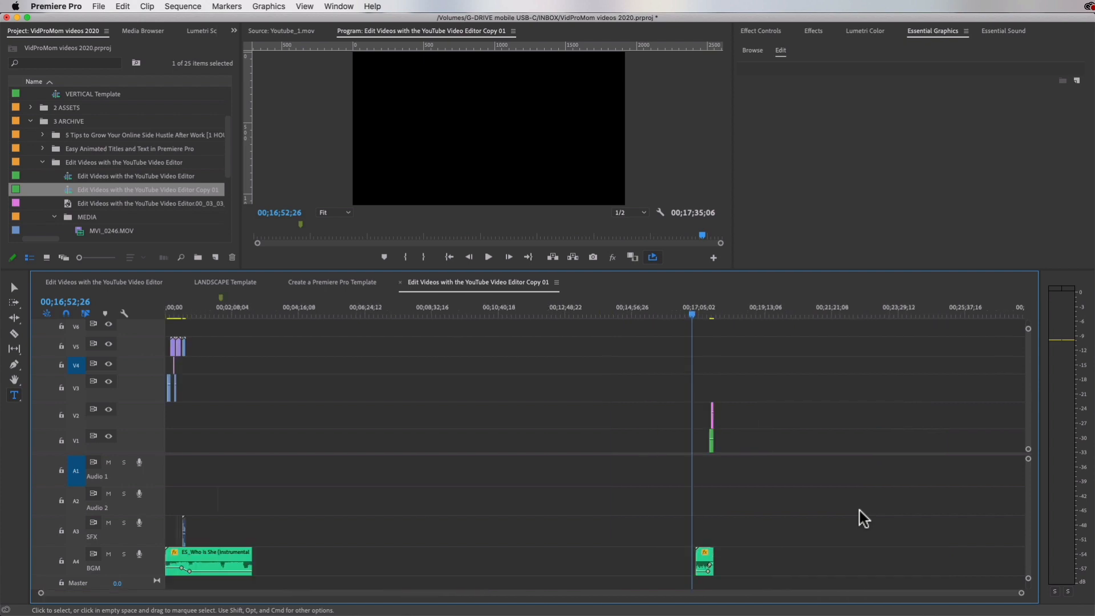
pyautogui.moveTo(756, 390); pyautogui.dragTo(283, 550)
pyautogui.click(251, 313)
pyautogui.press('=')
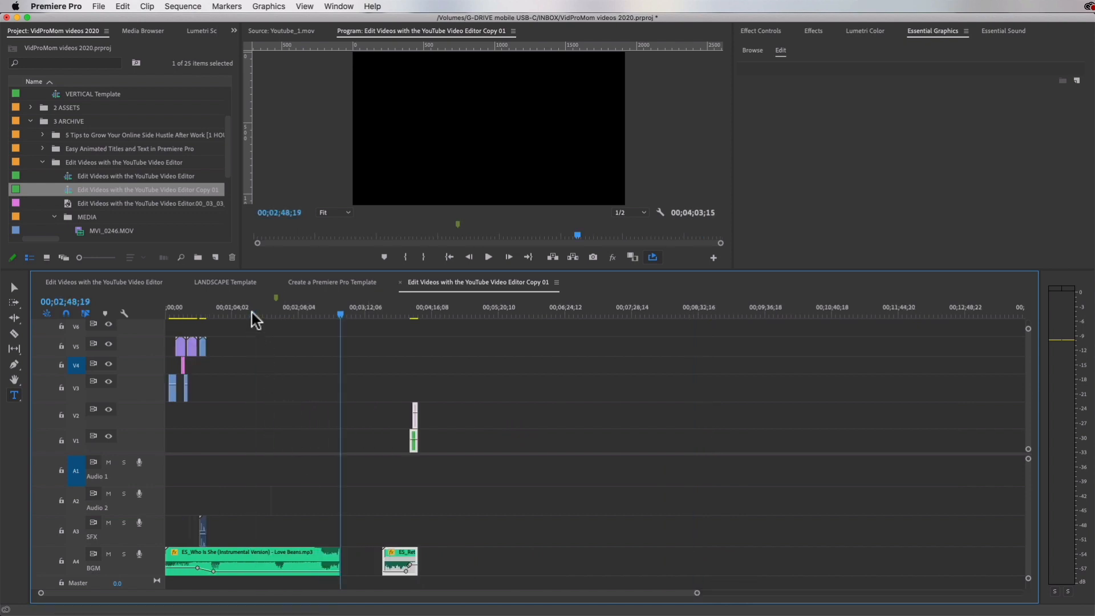
pyautogui.press('=')
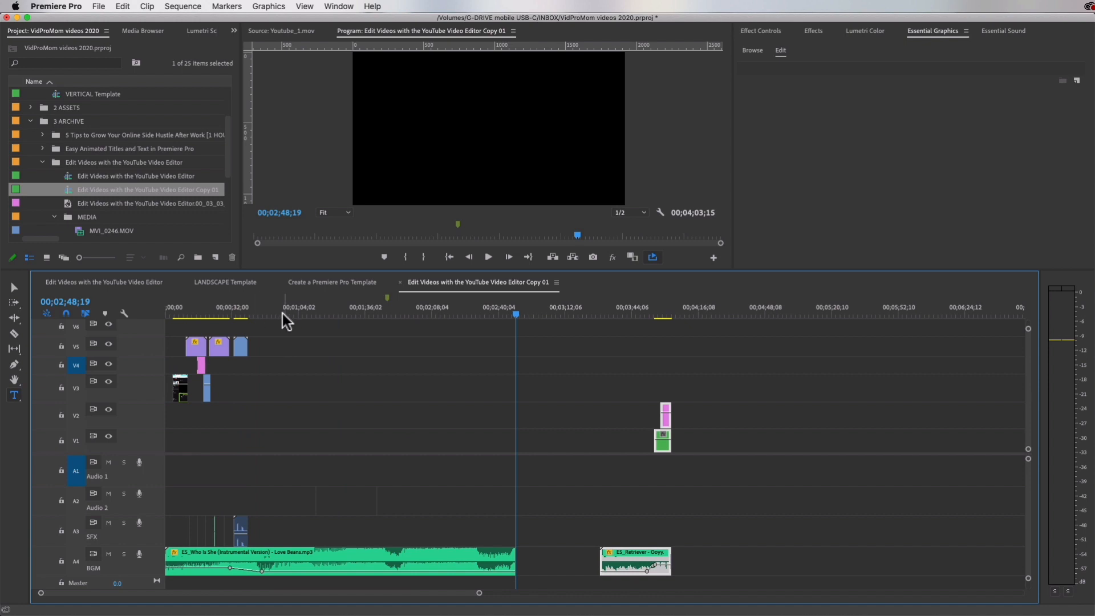
pyautogui.press('=')
pyautogui.hscroll(-5, 279, 336)
pyautogui.hscroll(-2, 280, 343)
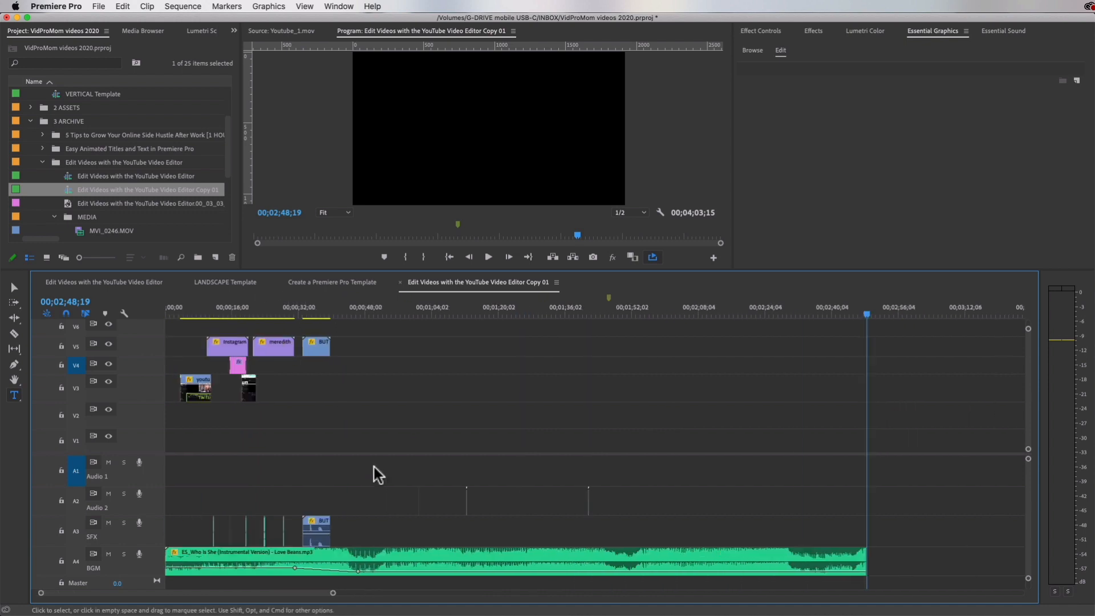
pyautogui.moveTo(404, 469); pyautogui.dragTo(601, 508)
pyautogui.click(207, 312)
pyautogui.press('=')
pyautogui.press('=')
pyautogui.press('=')
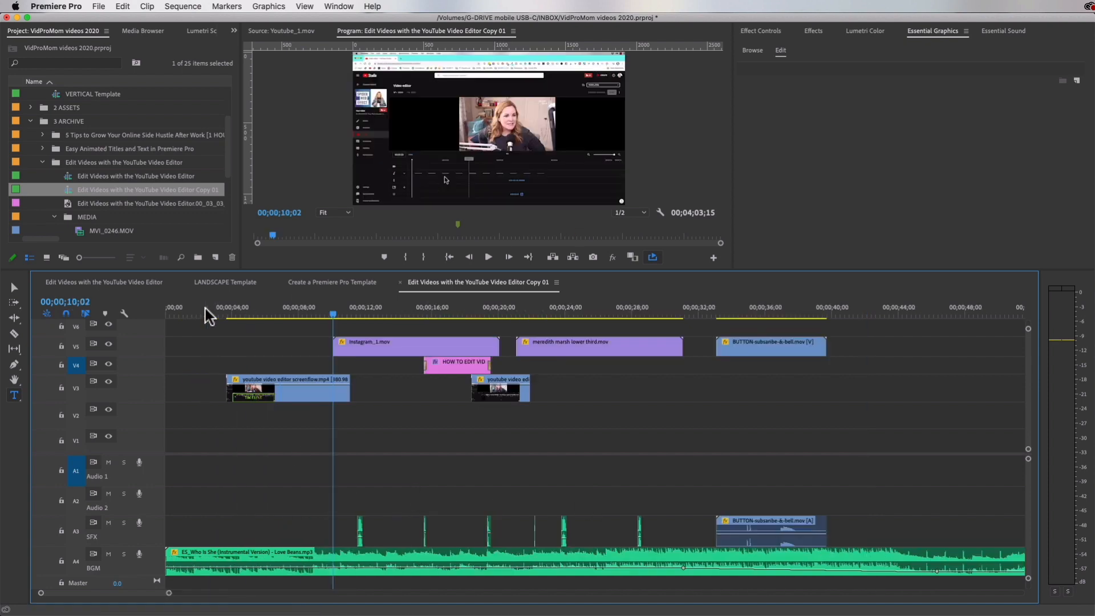
pyautogui.click(556, 351)
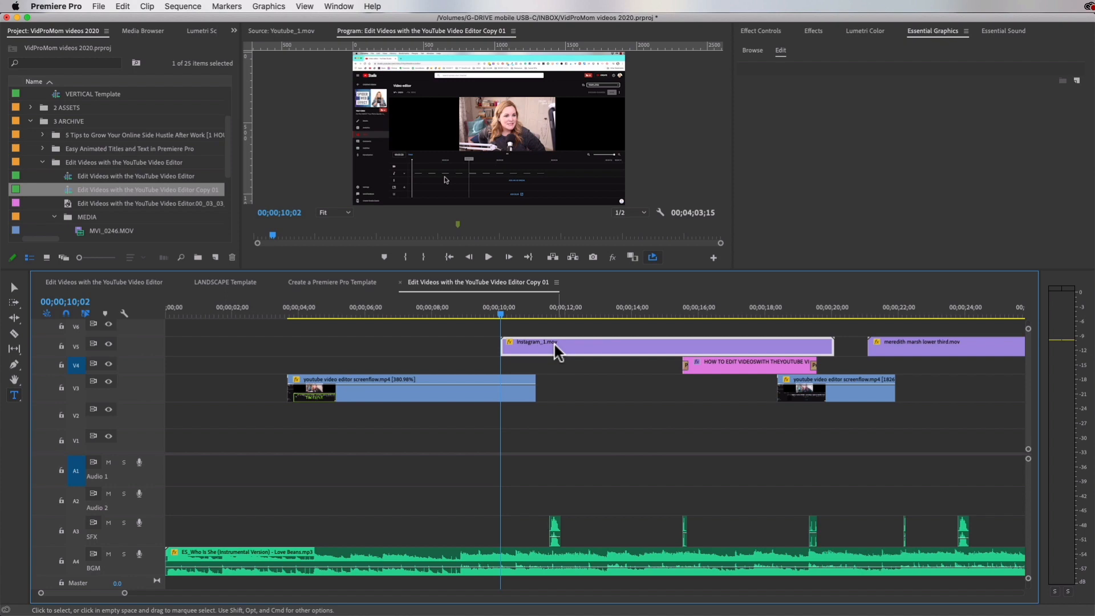
pyautogui.press('-')
pyautogui.press('-')
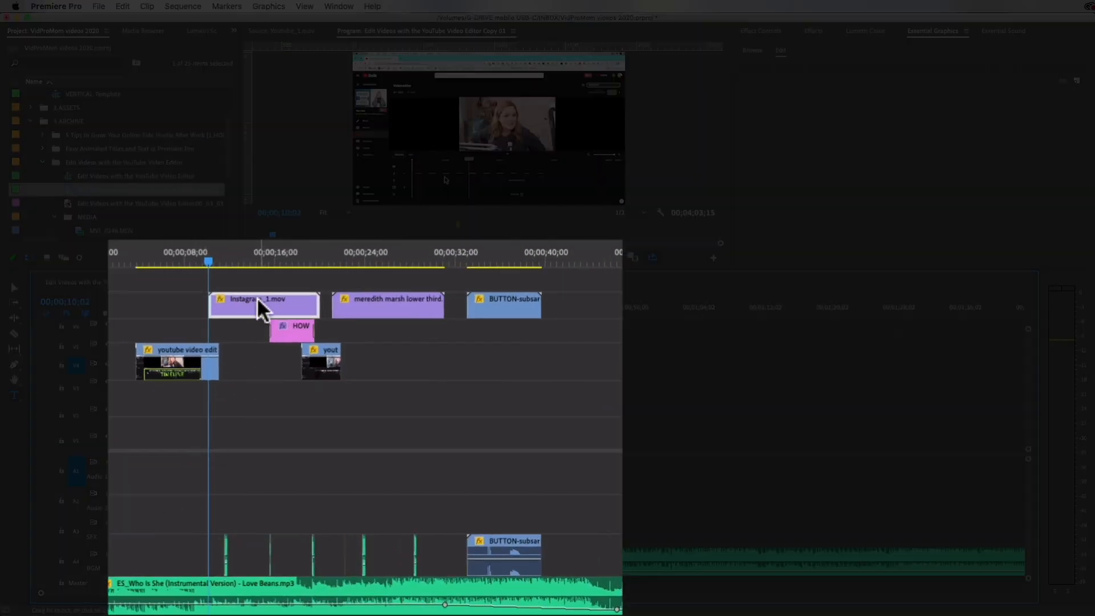
# Move the HOW TO EDIT VIDEOS title clip onto track V5, after the subscribe button, at about 45 seconds
pyautogui.moveTo(254, 254); pyautogui.dragTo(243, 257)
pyautogui.moveTo(190, 533); pyautogui.dragTo(272, 562)
pyautogui.click(279, 321)
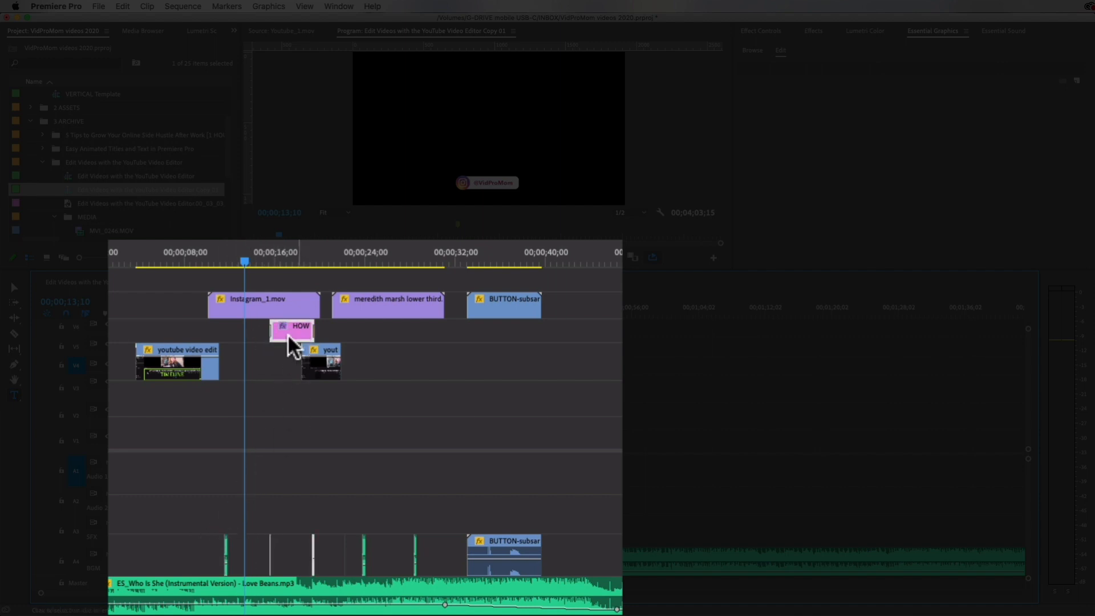
pyautogui.click(300, 262)
pyautogui.click(286, 253)
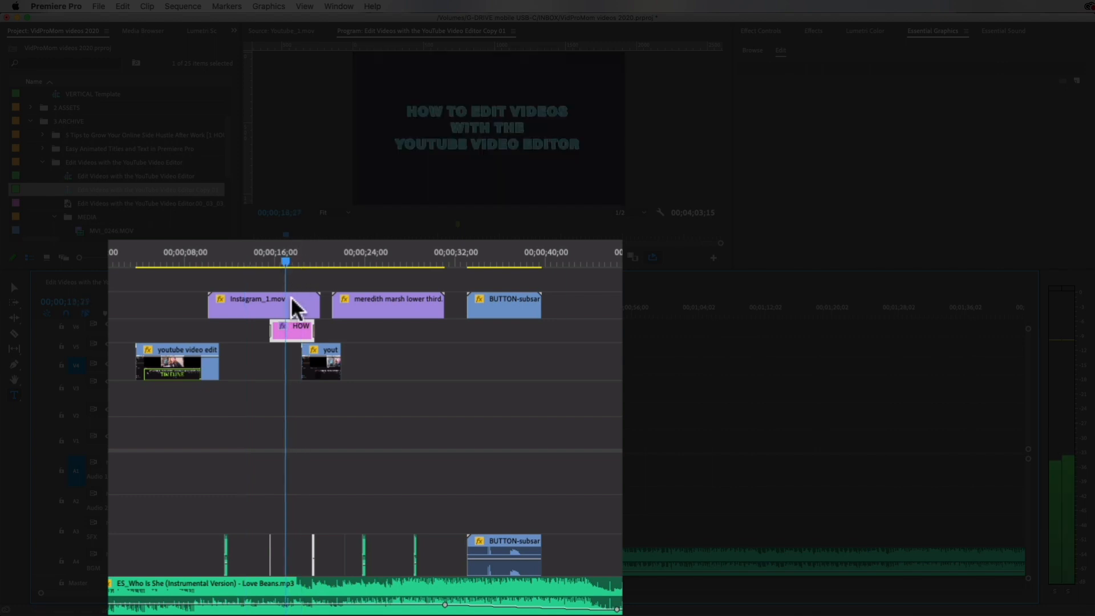
pyautogui.moveTo(290, 327); pyautogui.dragTo(604, 331)
pyautogui.click(604, 257)
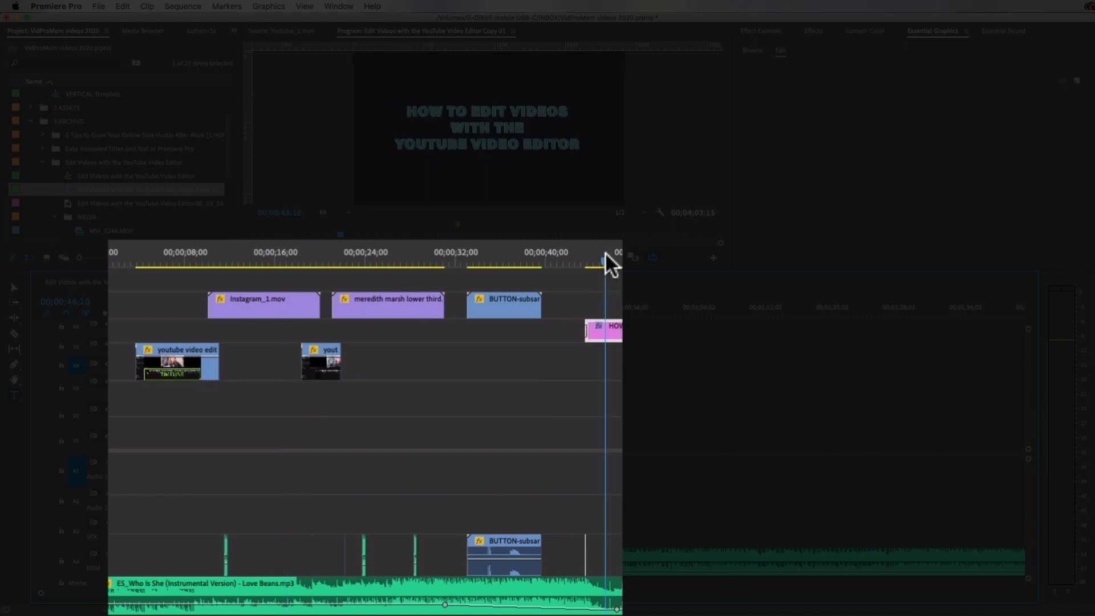
pyautogui.moveTo(604, 330); pyautogui.dragTo(604, 306)
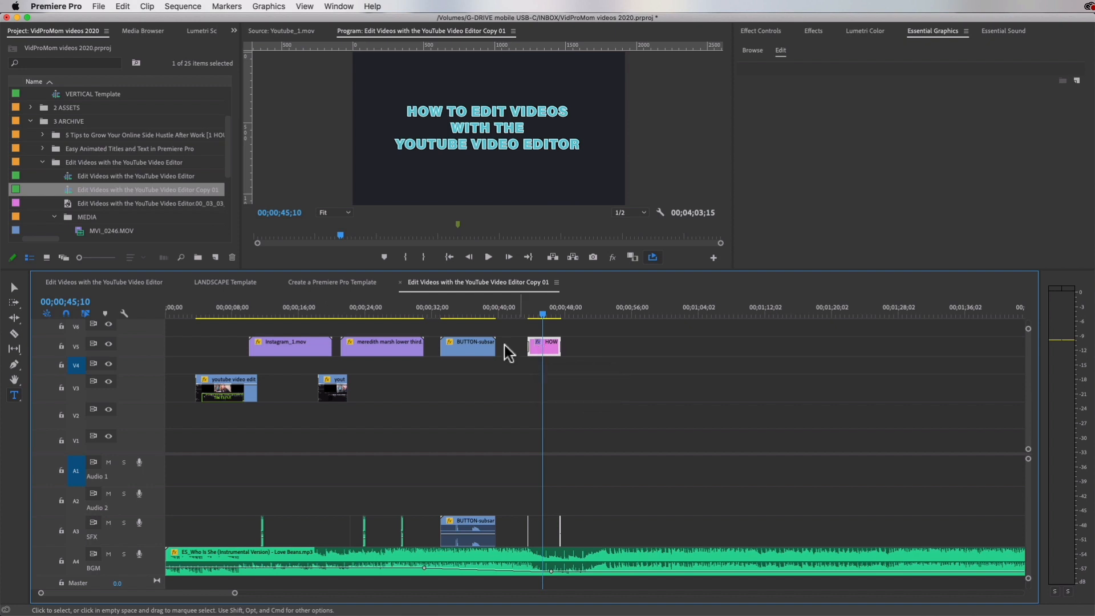
# Scrub through the meredith marsh lower third graphic to preview it
pyautogui.click(448, 311)
pyautogui.moveTo(447, 313); pyautogui.dragTo(470, 316)
pyautogui.click(365, 345)
pyautogui.moveTo(350, 311)
pyautogui.mouseDown()
pyautogui.moveTo(413, 308)
pyautogui.moveTo(349, 323)
pyautogui.moveTo(367, 320)
pyautogui.mouseUp()
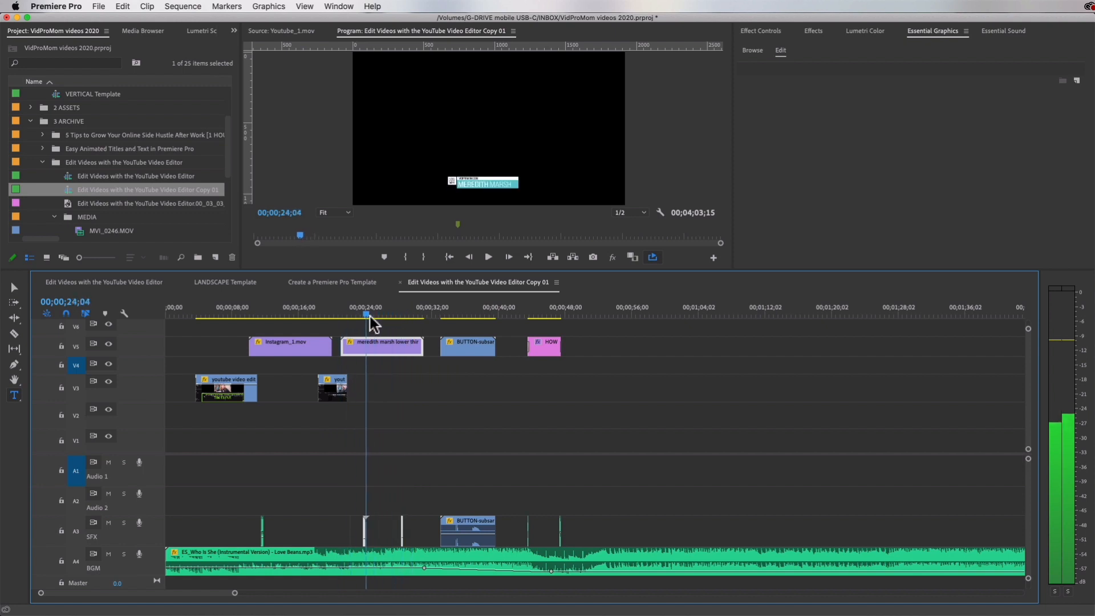
# Group the Instagram_1.mov graphic with its sound effect on track A3
pyautogui.click(281, 343)
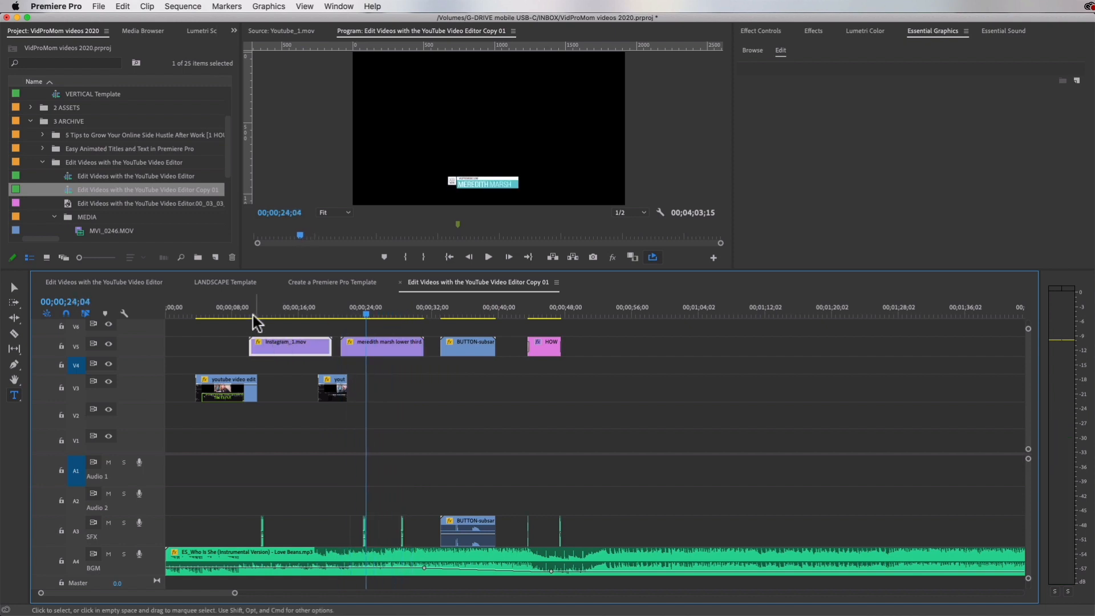
pyautogui.click(242, 502)
pyautogui.click(279, 352)
pyautogui.moveTo(242, 479); pyautogui.dragTo(282, 533)
pyautogui.rightClick(273, 351)
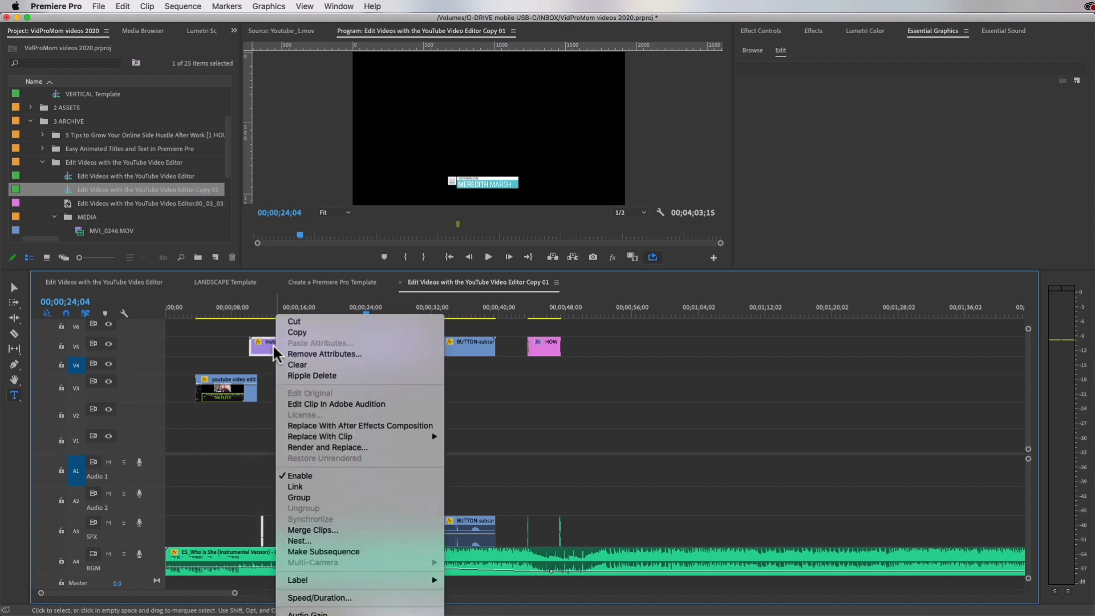
pyautogui.click(315, 497)
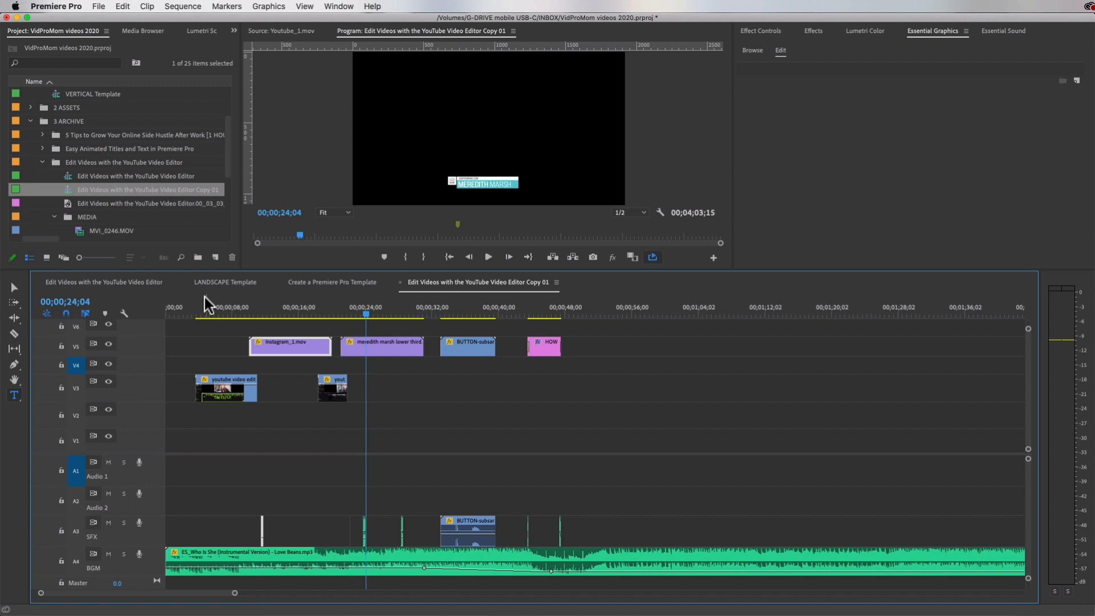
# Delete both youtube video editor screenflow clips on track V3
pyautogui.click(224, 388)
pyautogui.click(219, 309)
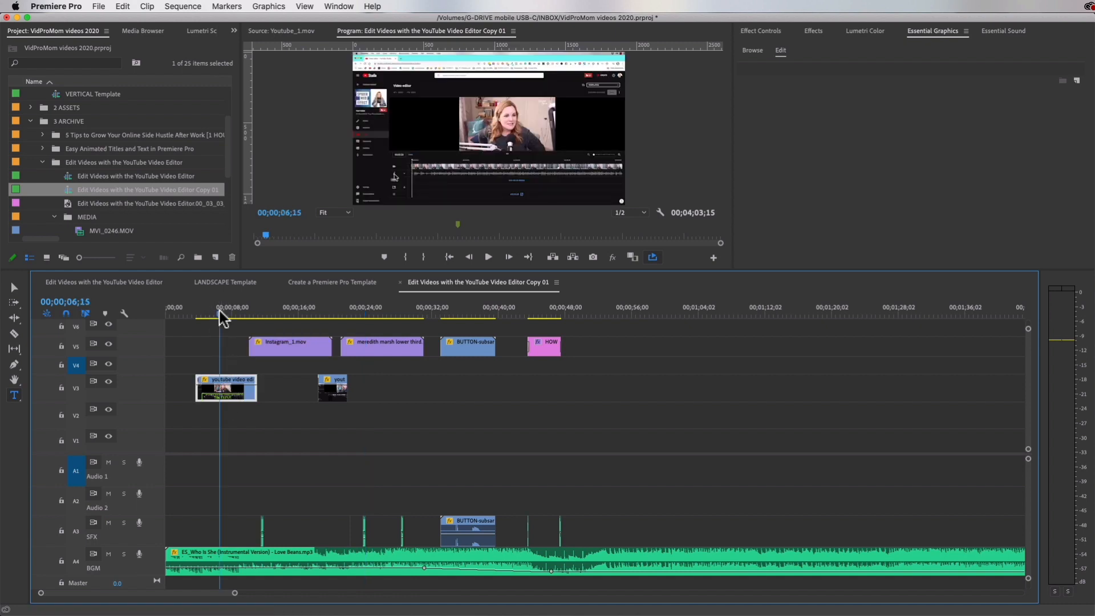
pyautogui.click(223, 313)
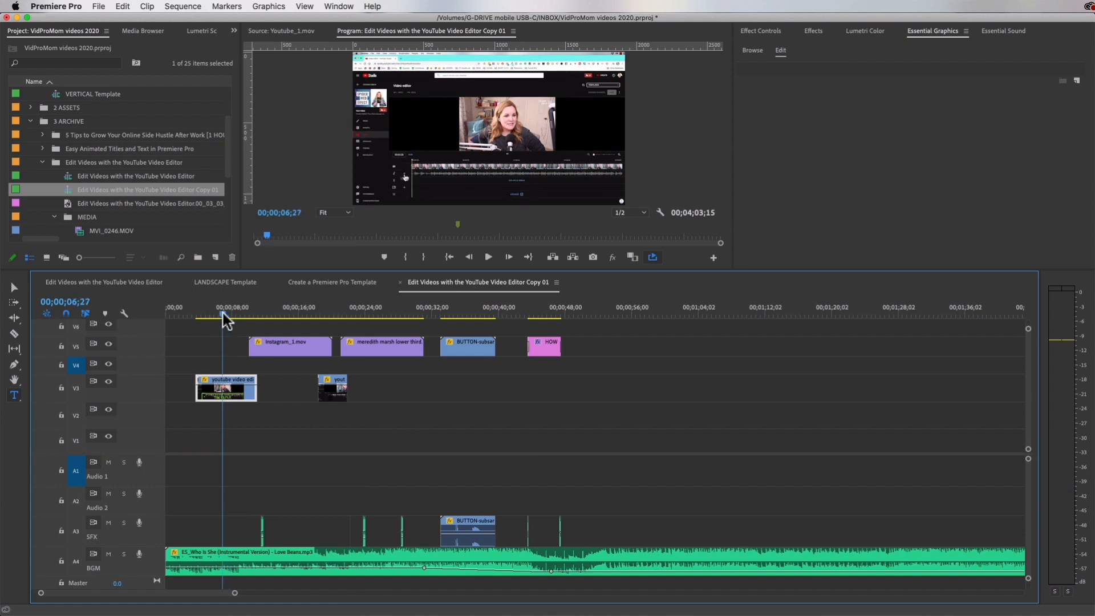
pyautogui.press('Delete')
pyautogui.click(334, 388)
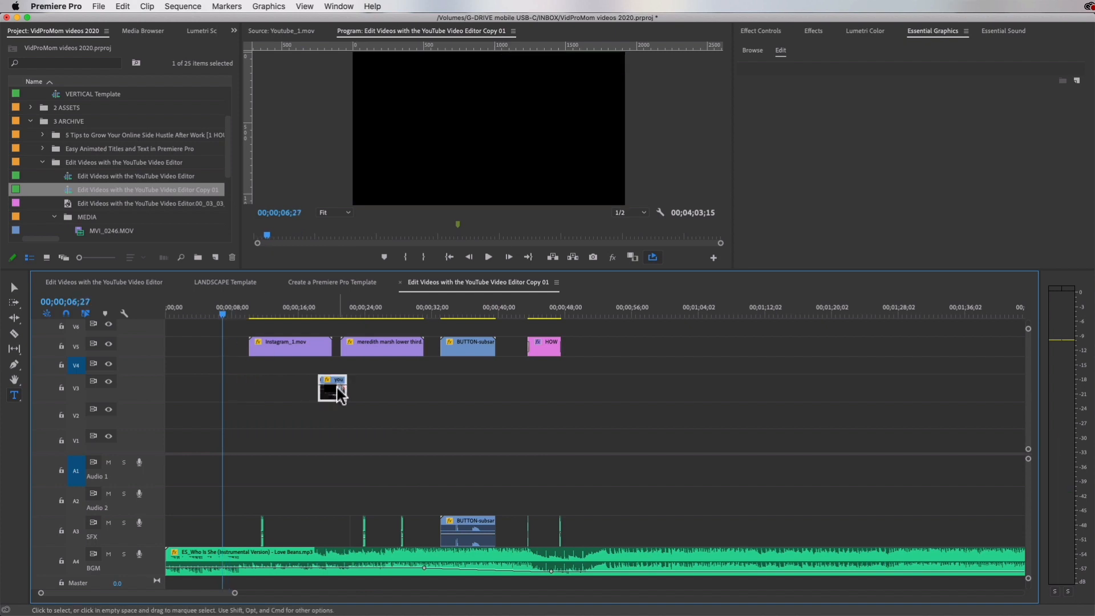
pyautogui.click(333, 313)
pyautogui.press('Delete')
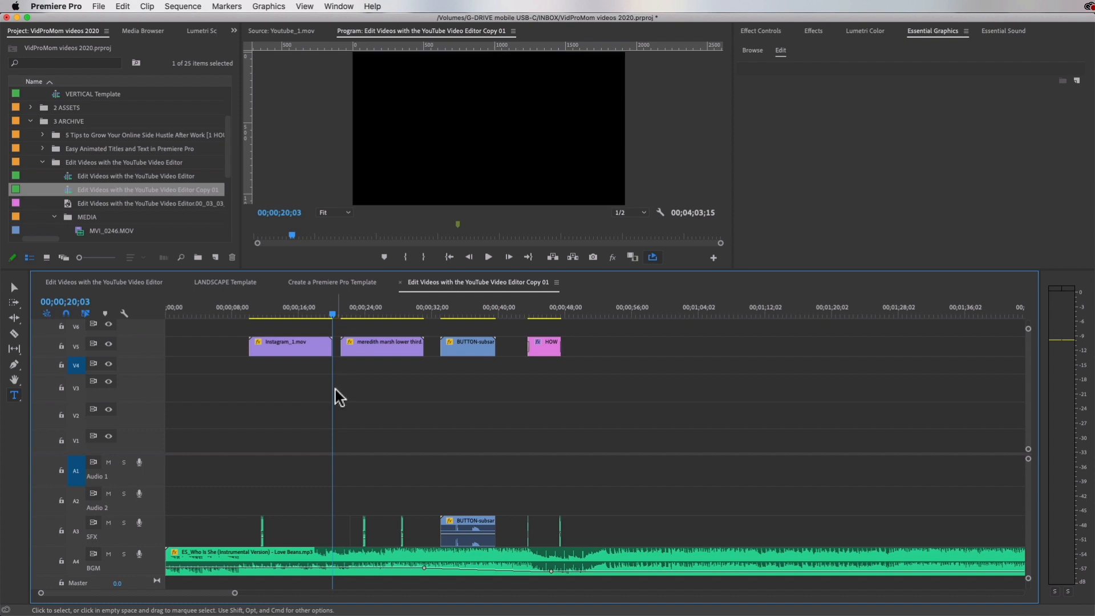
# Select and review the remaining graphics, sound effects and music clips in the copy sequence
pyautogui.moveTo(225, 338); pyautogui.dragTo(549, 350)
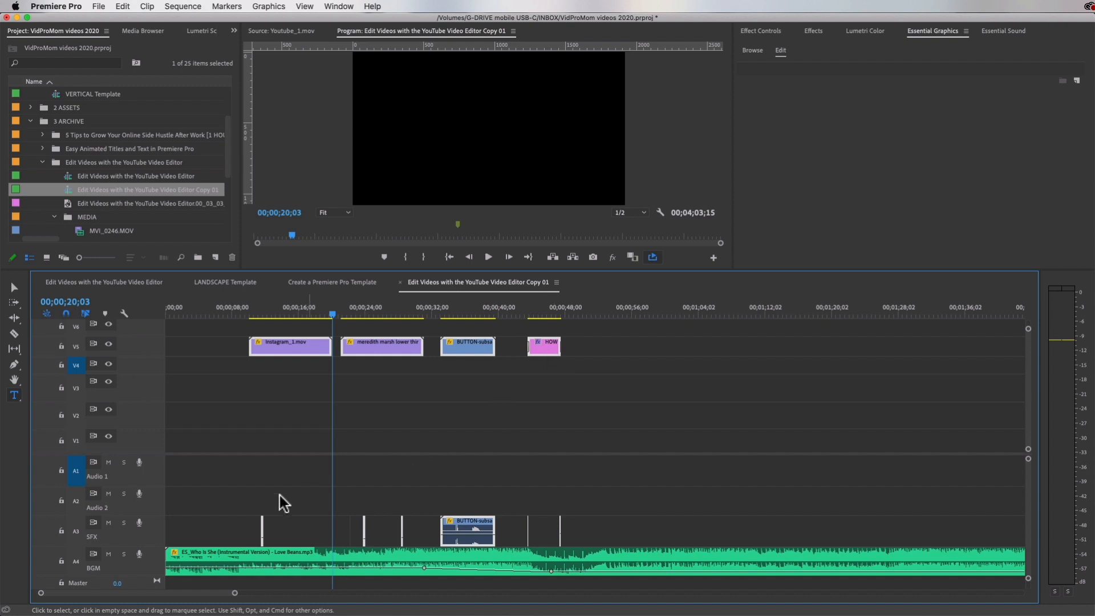
pyautogui.click(221, 527)
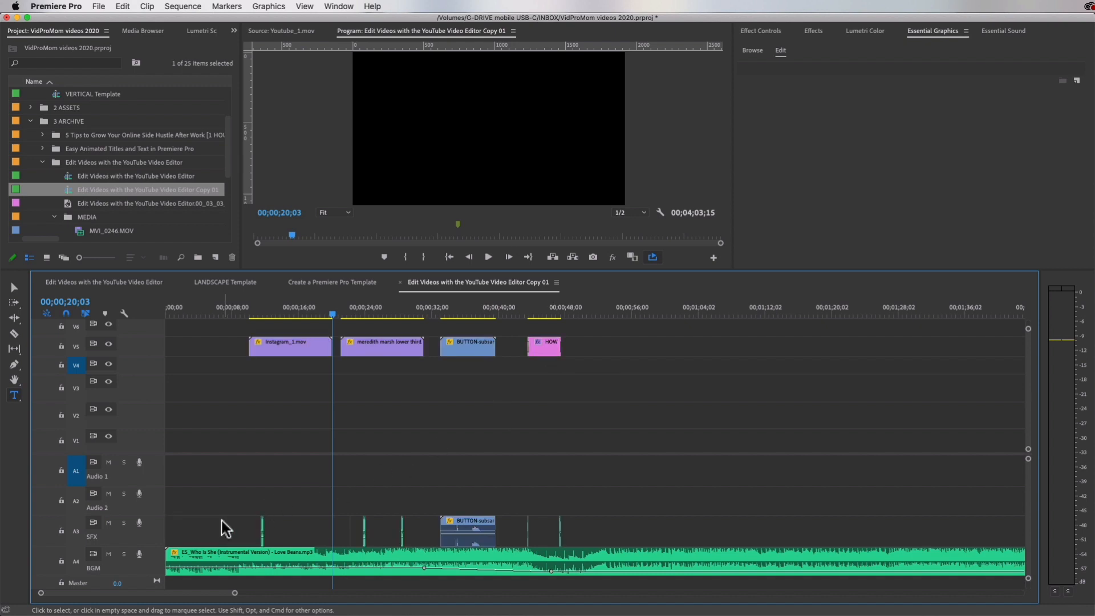
pyautogui.moveTo(222, 520); pyautogui.dragTo(576, 537)
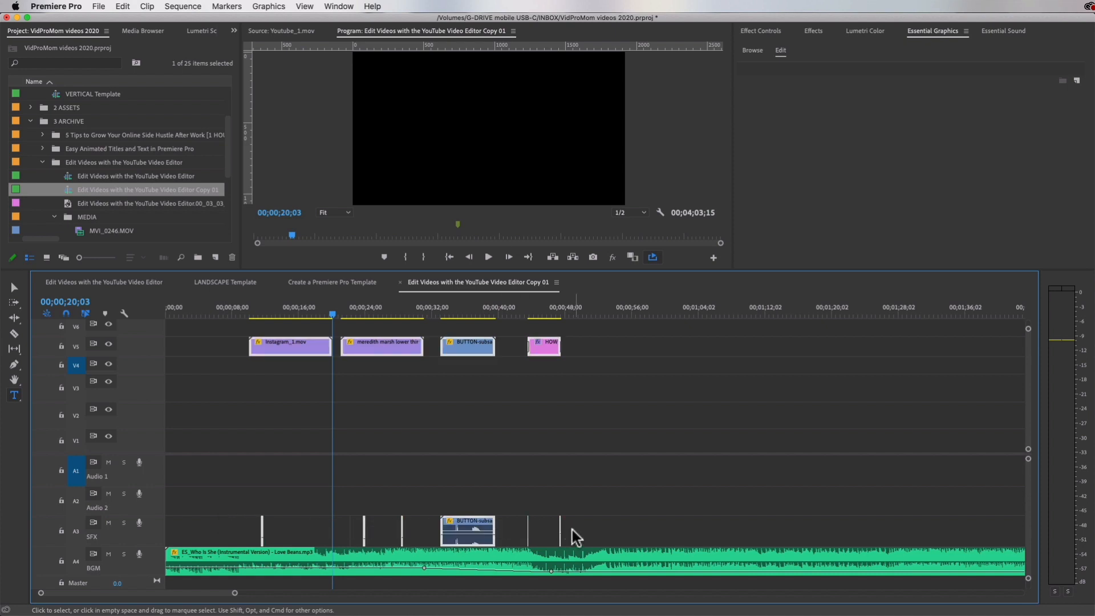
pyautogui.press('-')
pyautogui.press('-')
pyautogui.press('-')
pyautogui.press('-')
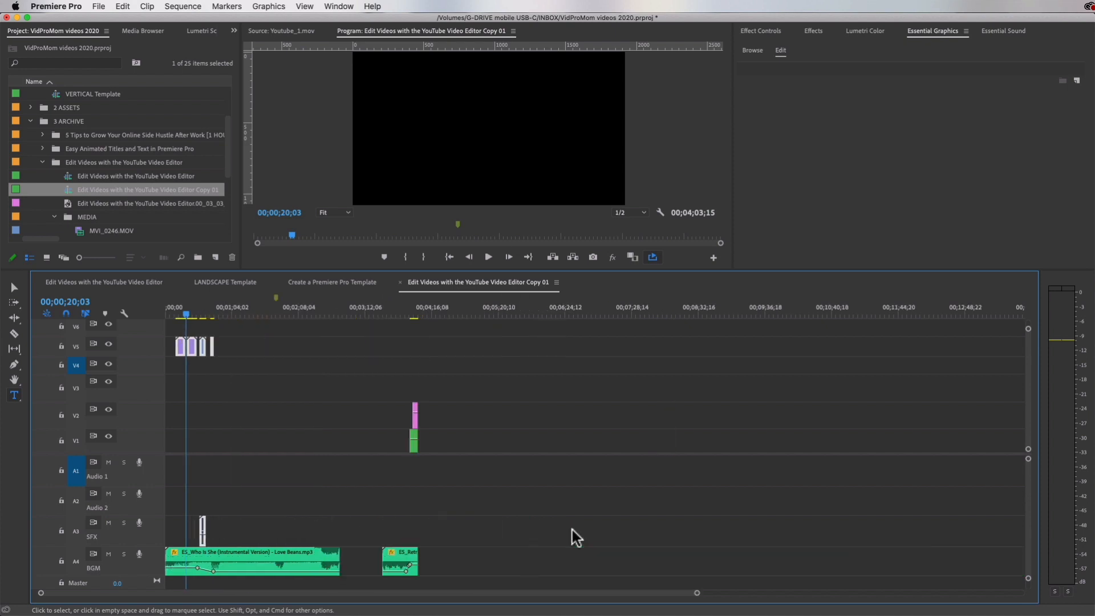
pyautogui.press('=')
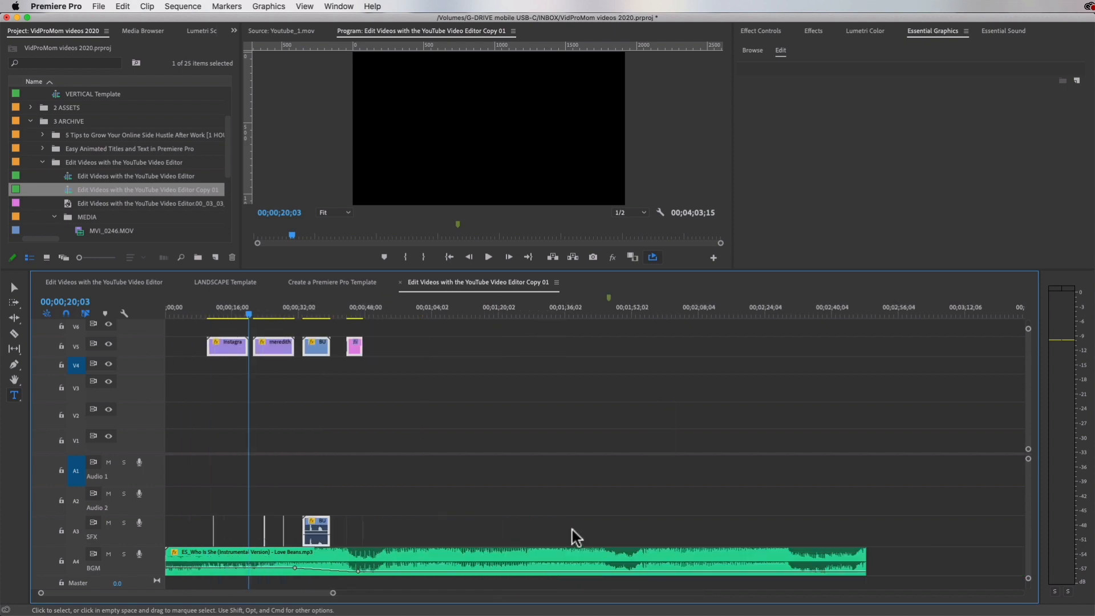
pyautogui.click(351, 346)
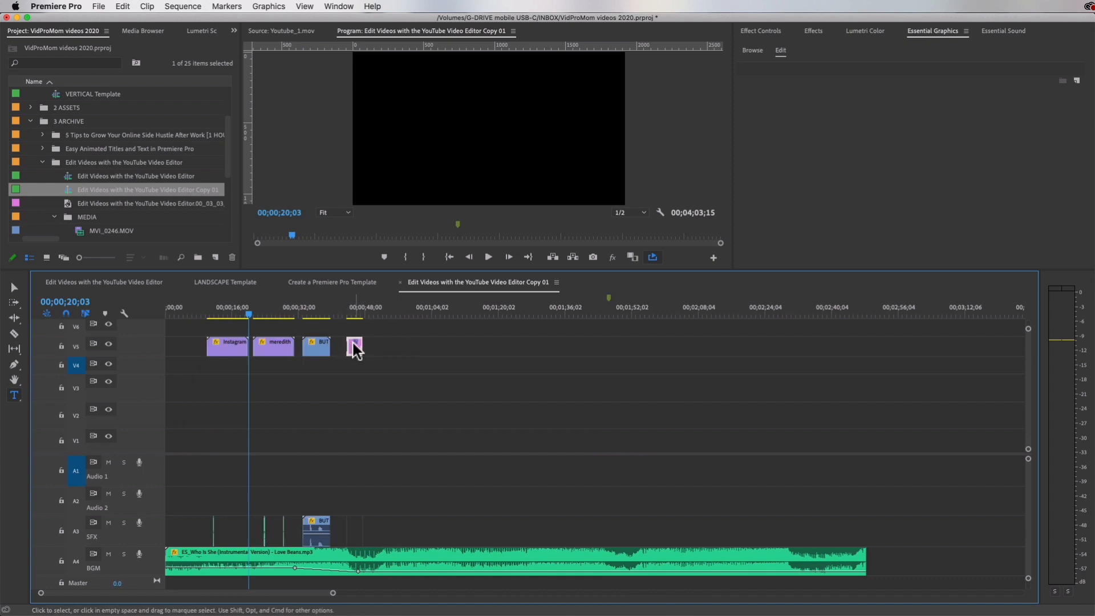
pyautogui.moveTo(353, 346); pyautogui.dragTo(350, 347)
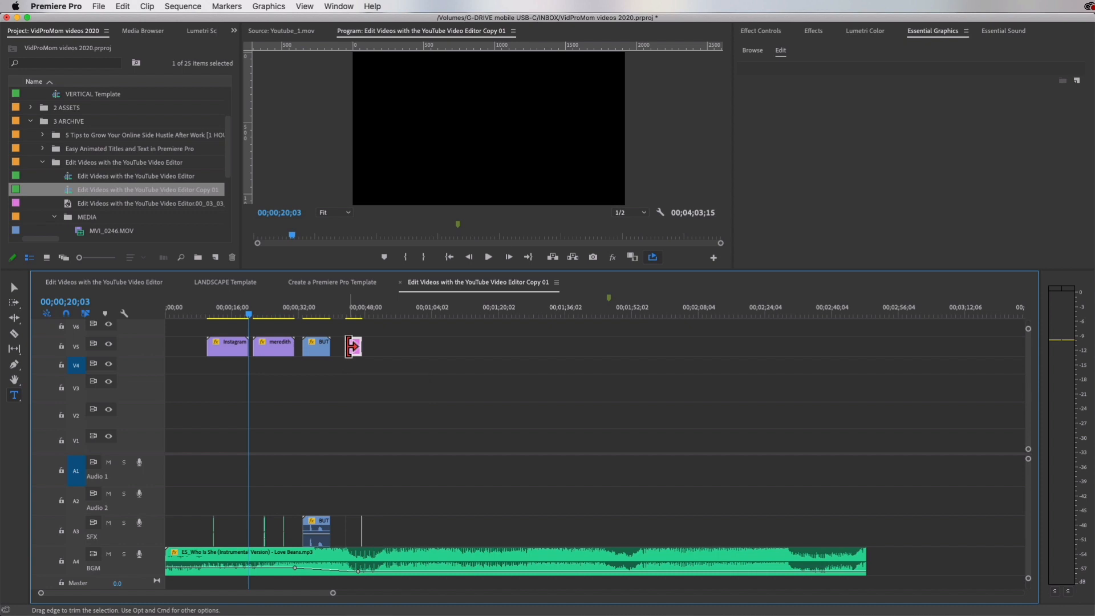
pyautogui.press('-')
pyautogui.press('-')
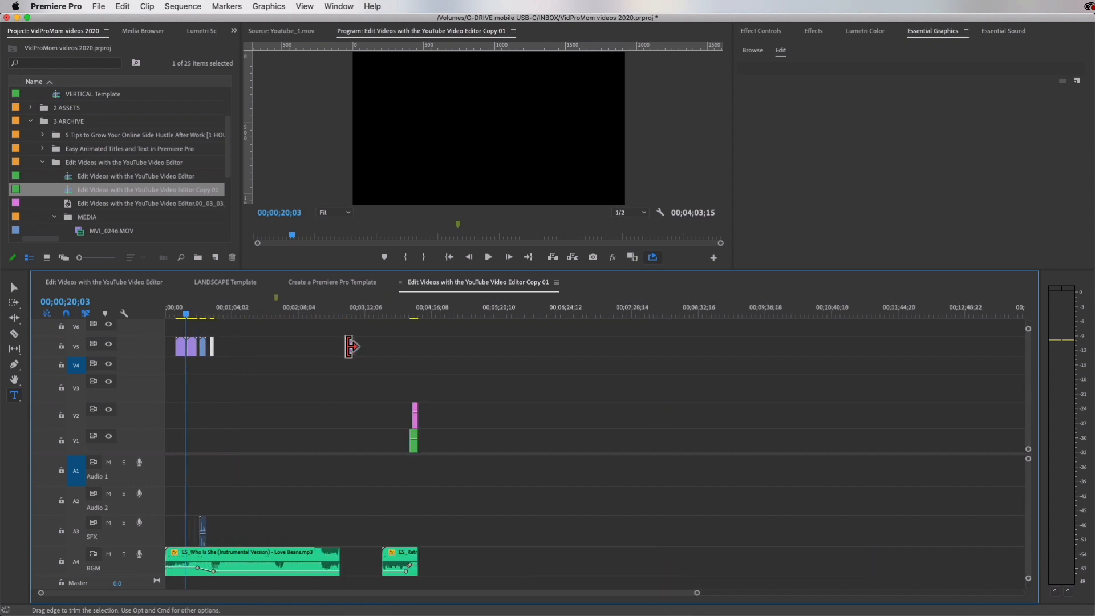
pyautogui.click(289, 556)
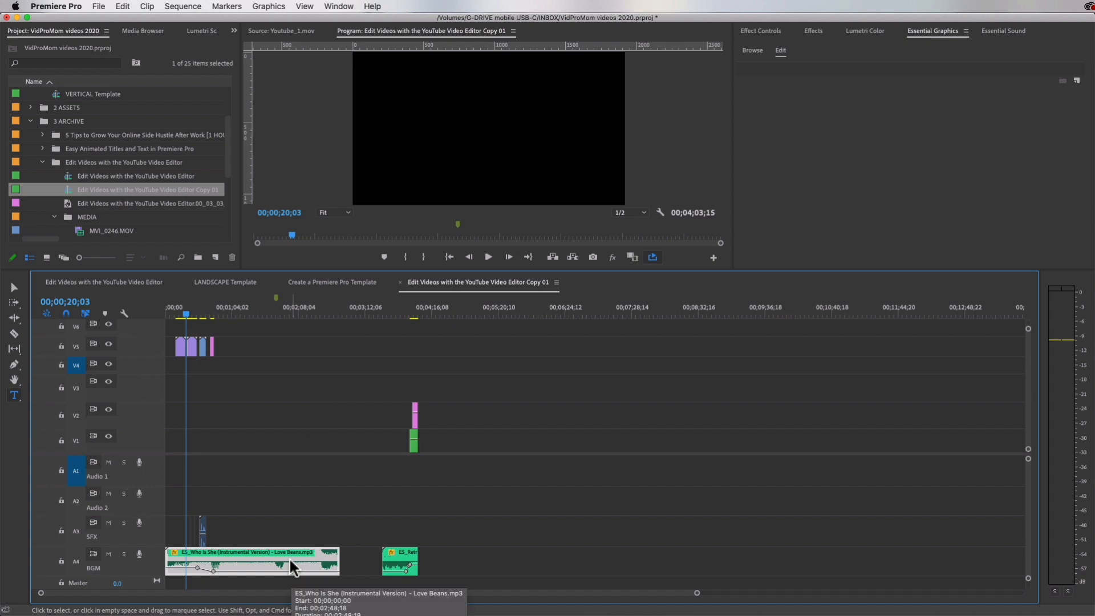
pyautogui.click(400, 555)
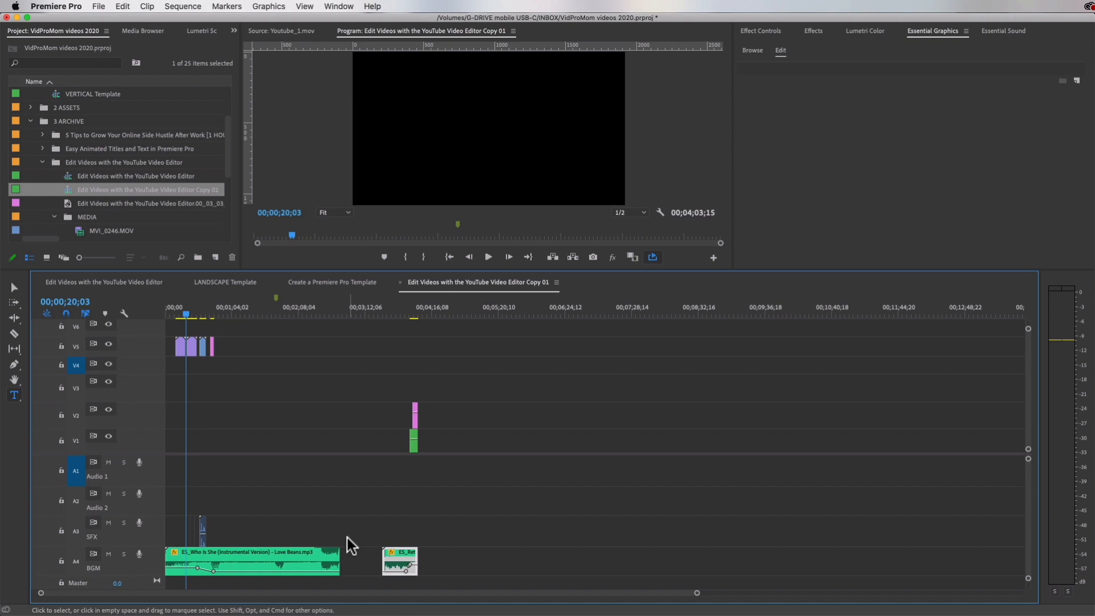
# Move the Edit Videos with the YouTube Video Editor Copy 01 sequence into the 1 TEMPLATE - copy this bin
pyautogui.scroll(-4, 73, 141)
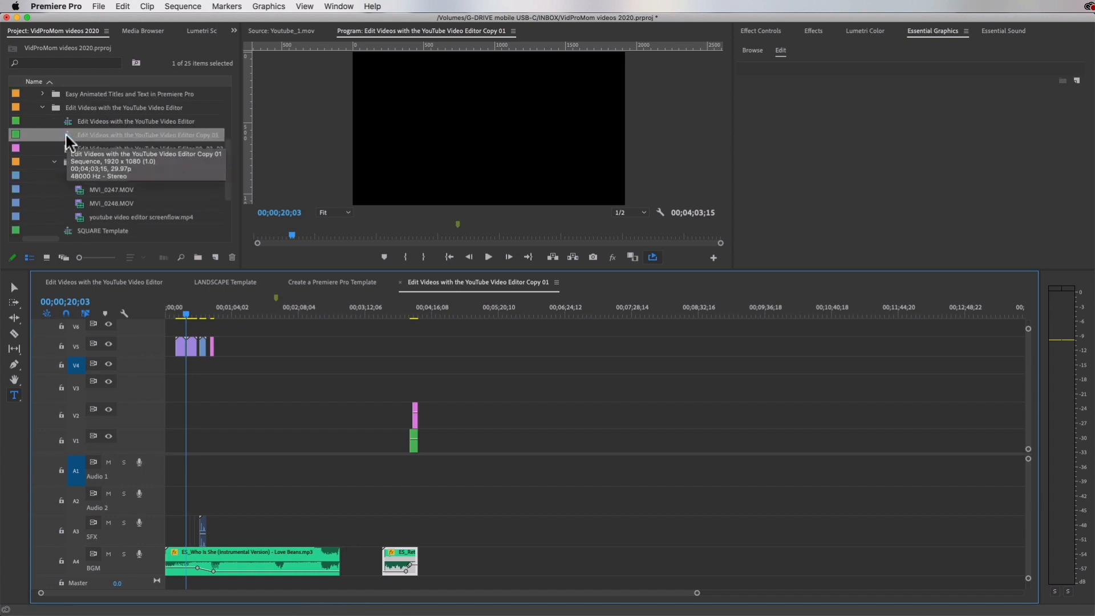
pyautogui.moveTo(66, 135); pyautogui.dragTo(74, 92)
pyautogui.click(31, 93)
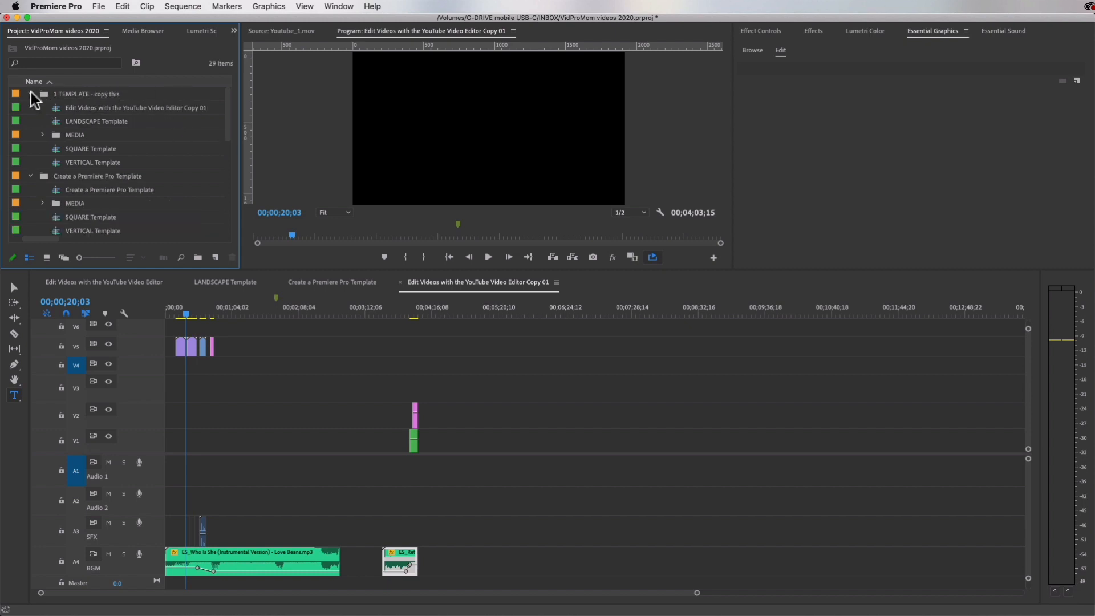
# Create a new sequence named TEMPLATE in the 1 TEMPLATE - copy this bin using the DSLR 1080p30 preset
pyautogui.click(83, 108)
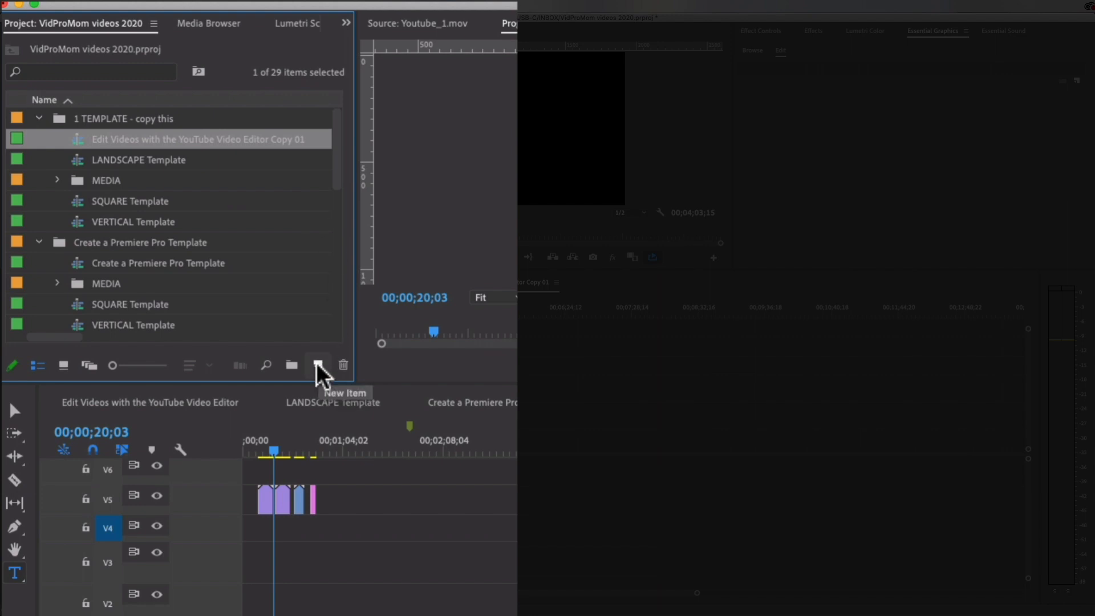
pyautogui.click(317, 366)
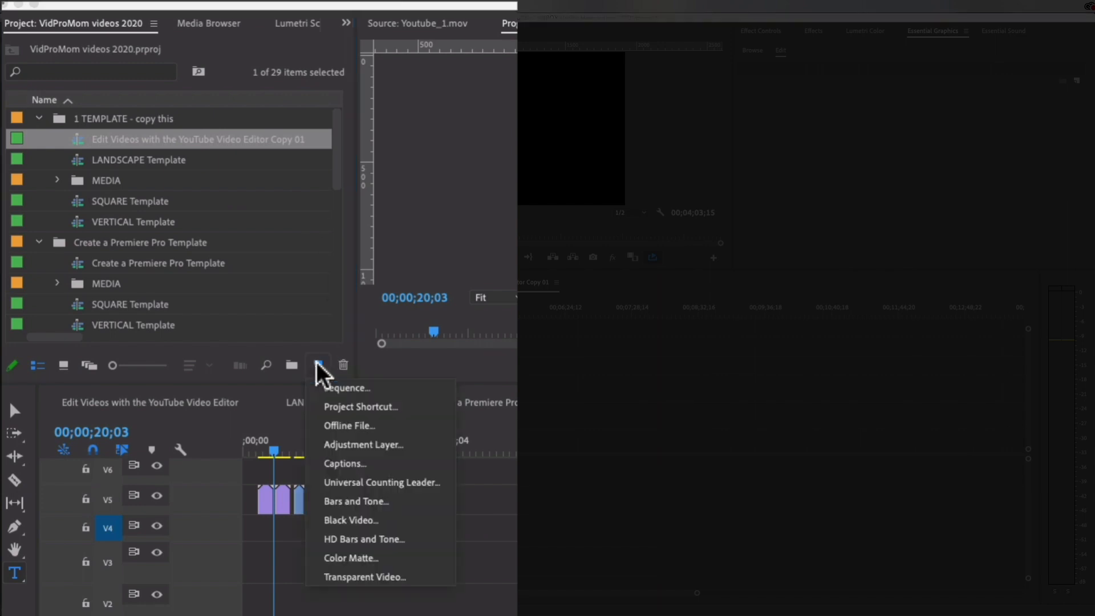
pyautogui.click(343, 387)
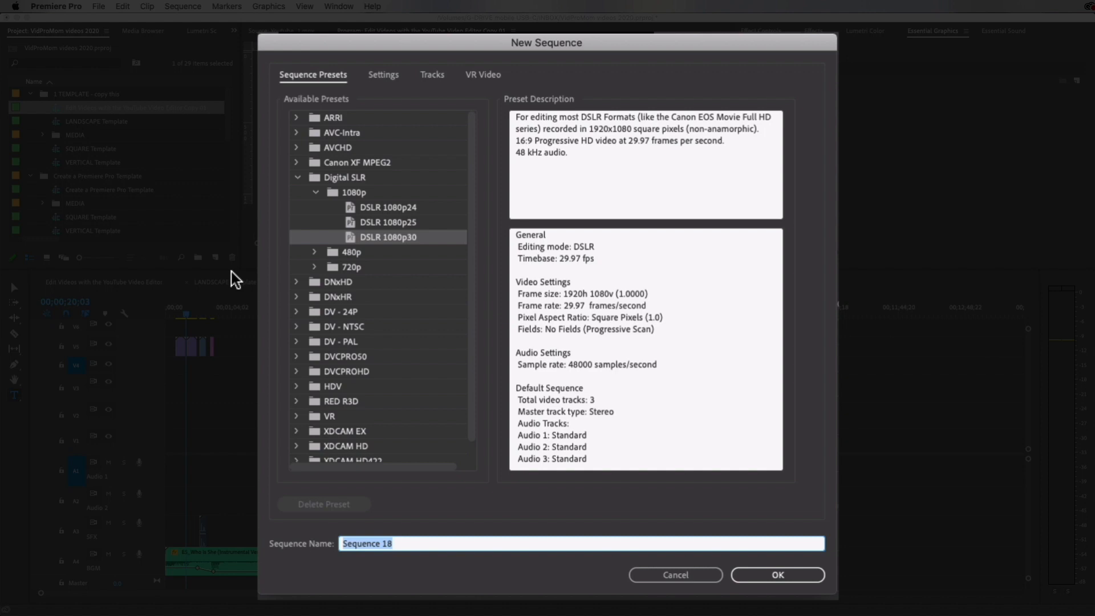
pyautogui.write('TEAMP')
pyautogui.press('BackSpace')
pyautogui.press('BackSpace')
pyautogui.press('BackSpace')
pyautogui.write('MPLATE')
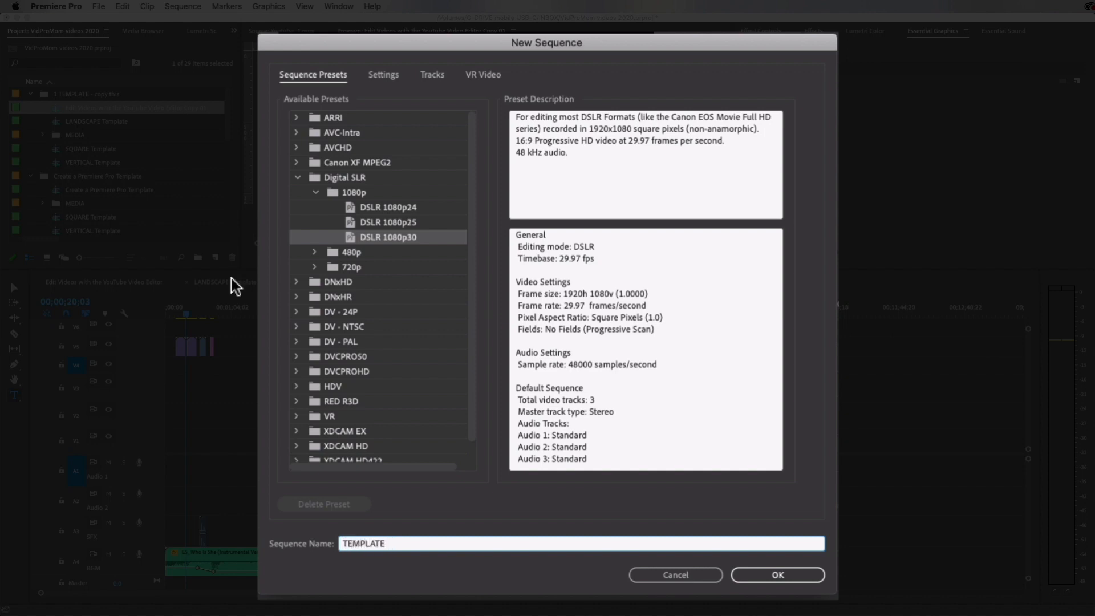
pyautogui.moveTo(391, 543); pyautogui.dragTo(340, 544)
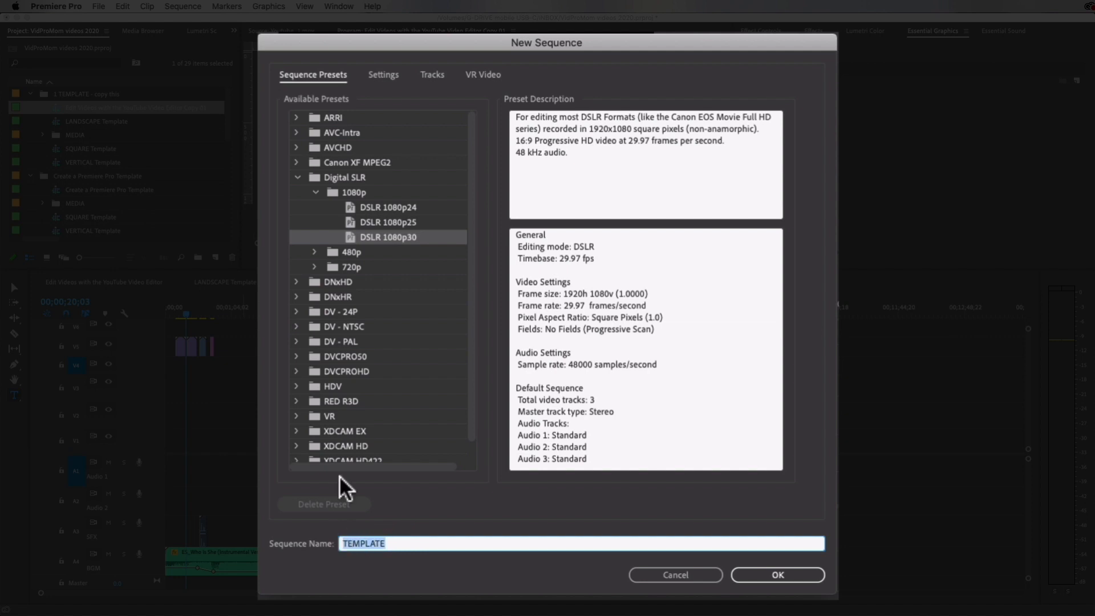
pyautogui.click(365, 242)
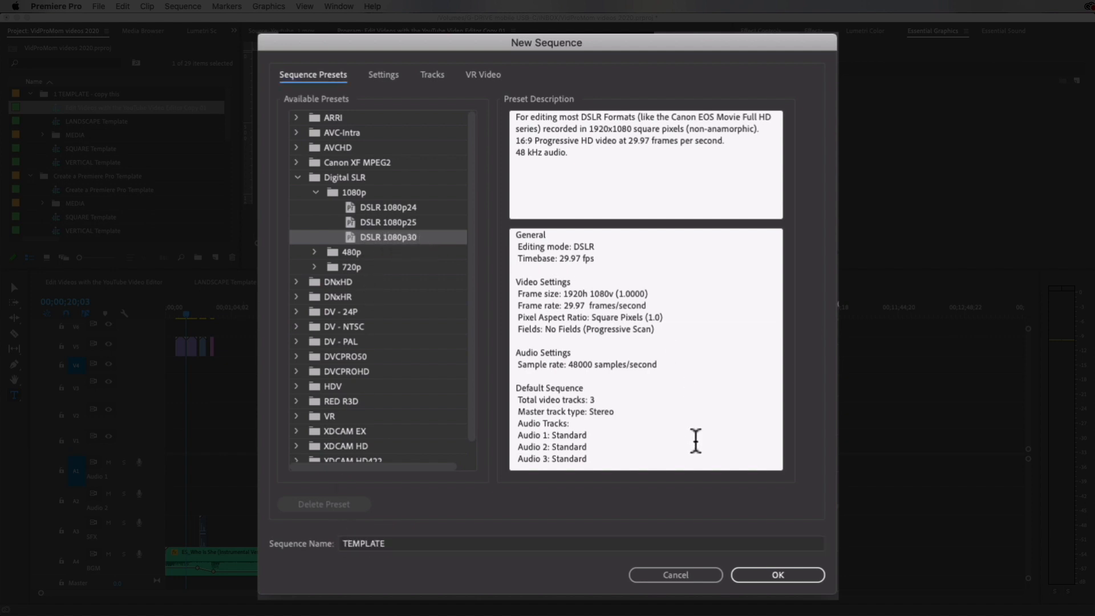
pyautogui.click(774, 577)
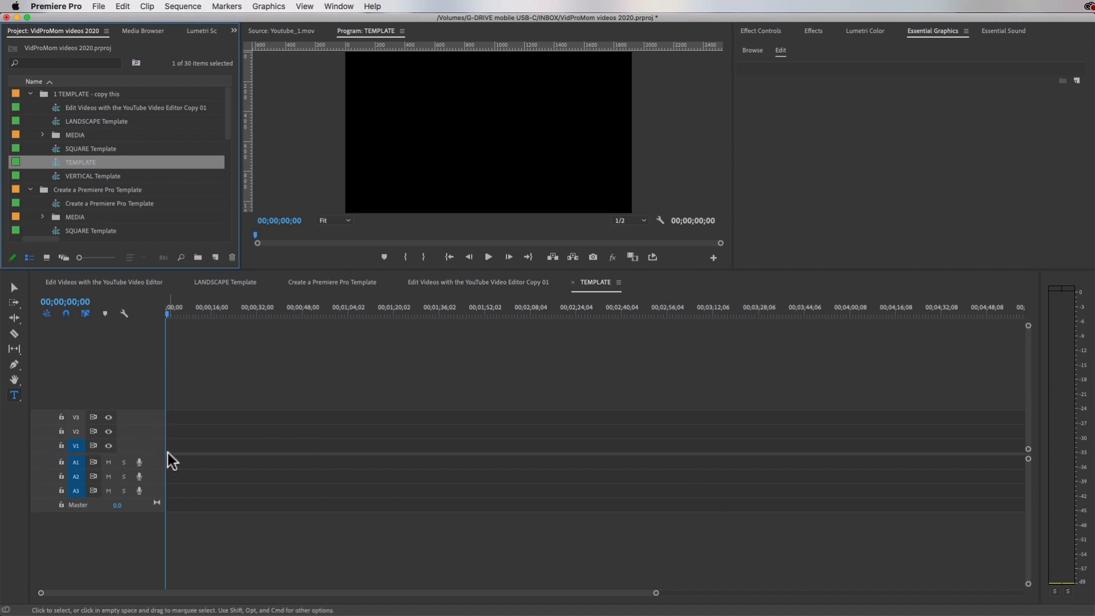
pyautogui.press('=')
pyautogui.press('=')
pyautogui.press('-')
pyautogui.press('-')
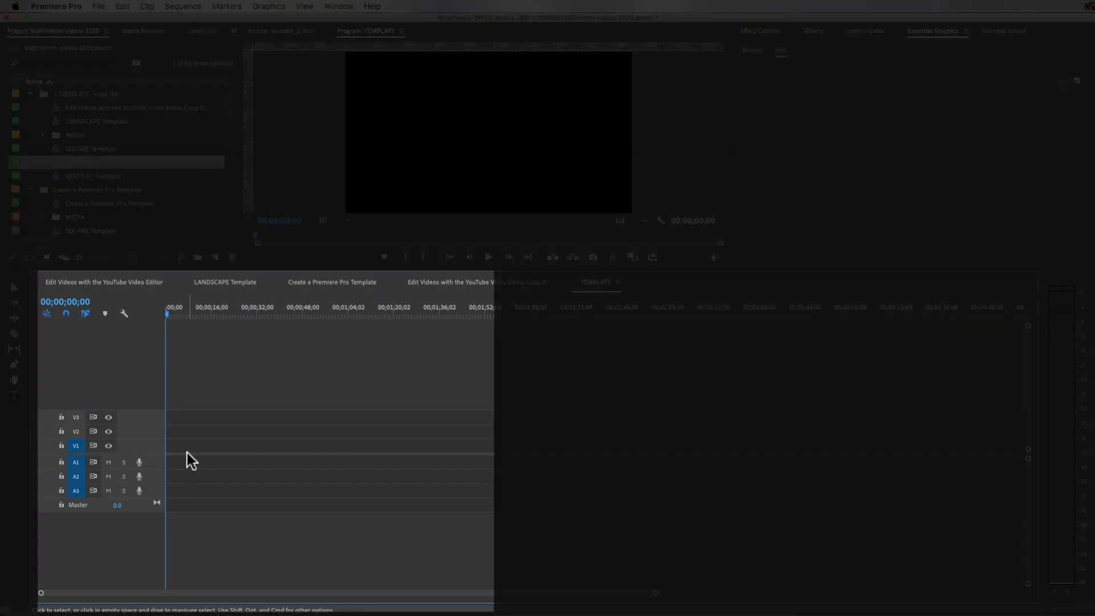
pyautogui.press('=')
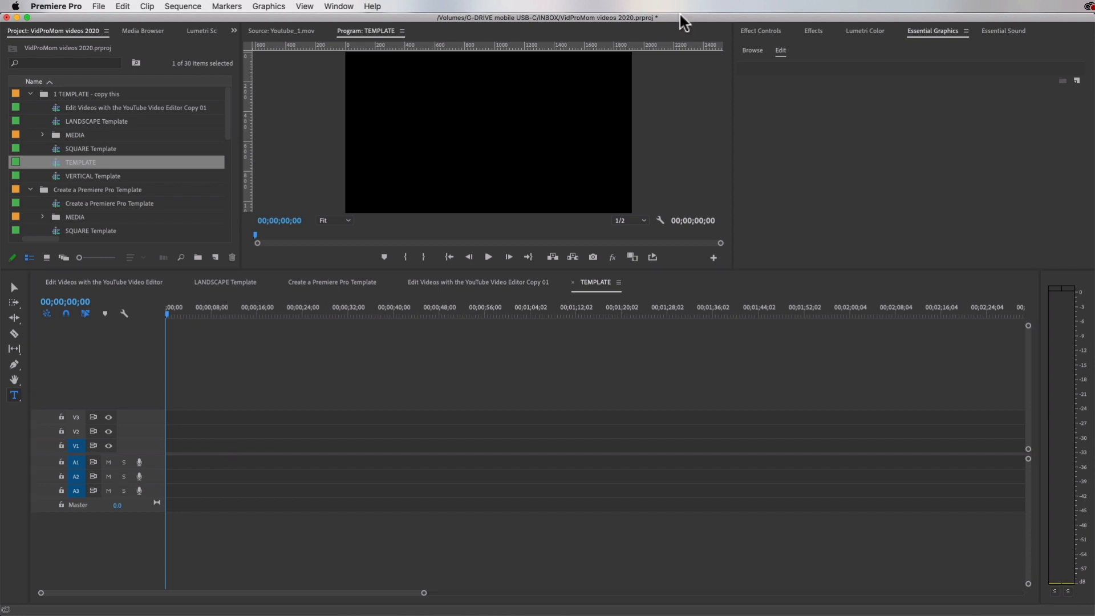
# Open the Create a Premiere Pro Template sequence and close the LANDSCAPE Template timeline
pyautogui.click(237, 283)
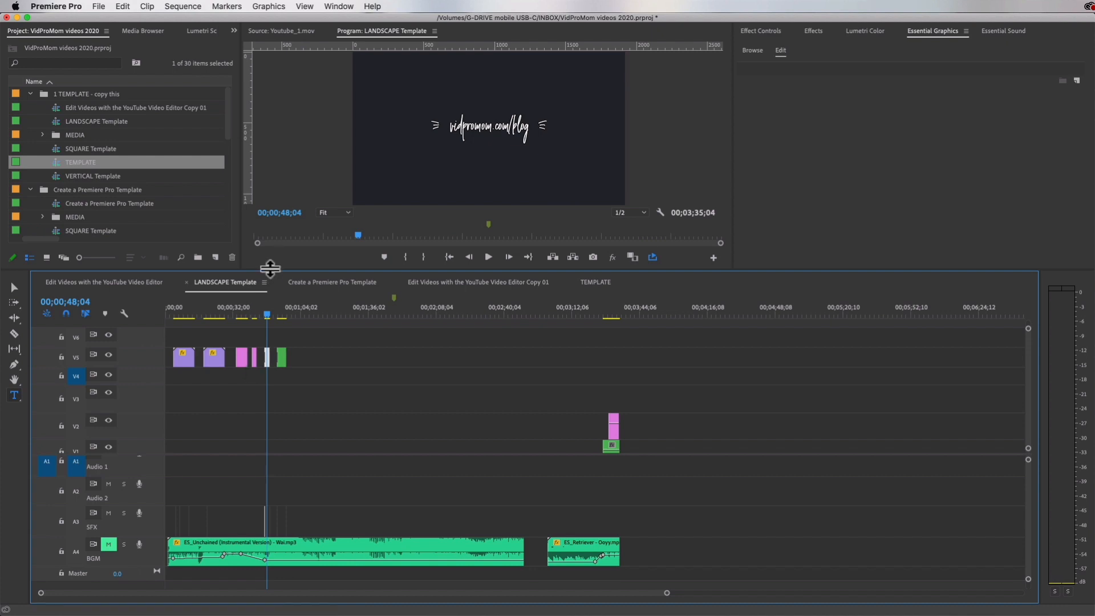
pyautogui.moveTo(271, 293); pyautogui.dragTo(270, 340)
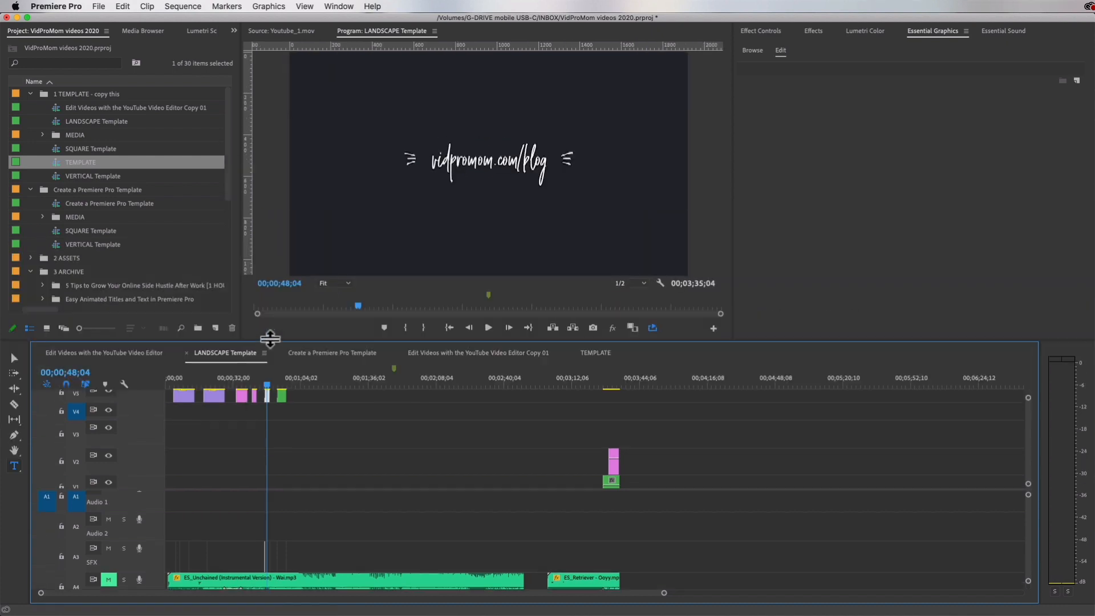
pyautogui.click(43, 190)
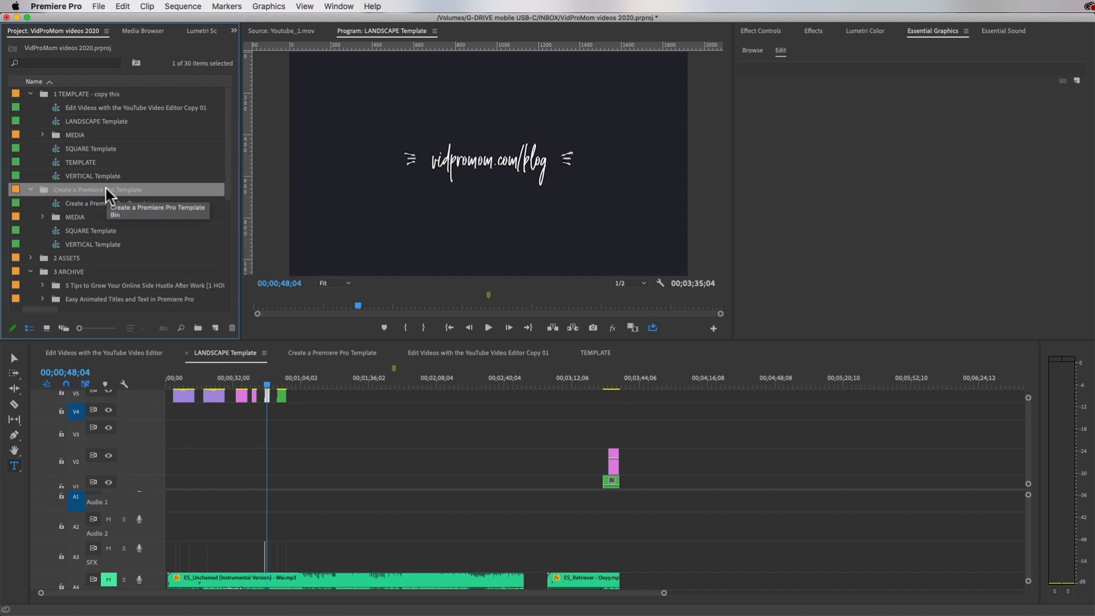
pyautogui.click(83, 205)
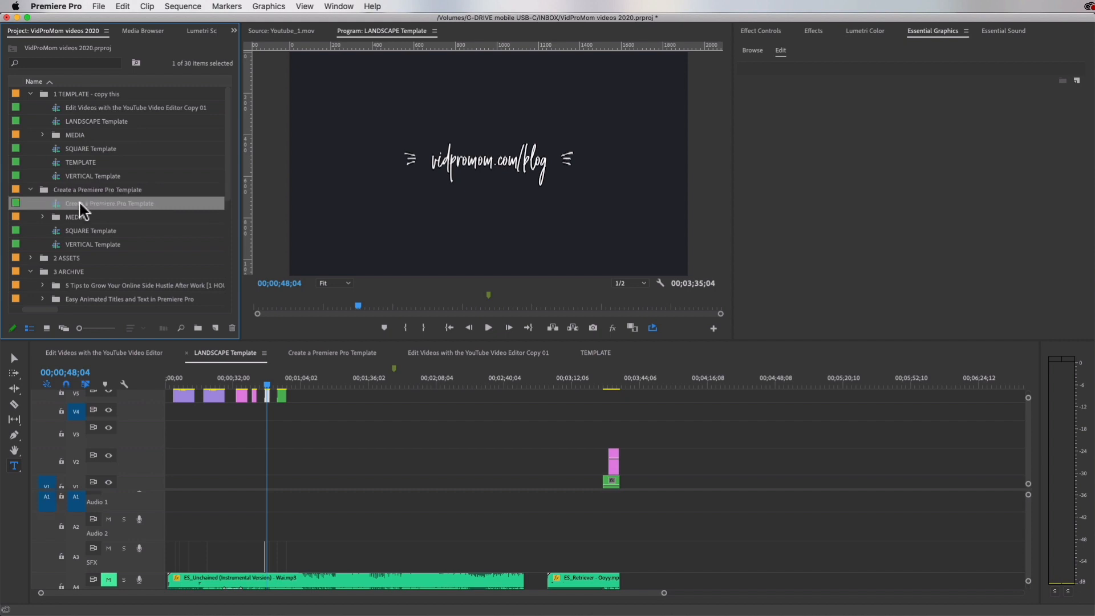
pyautogui.doubleClick(57, 206)
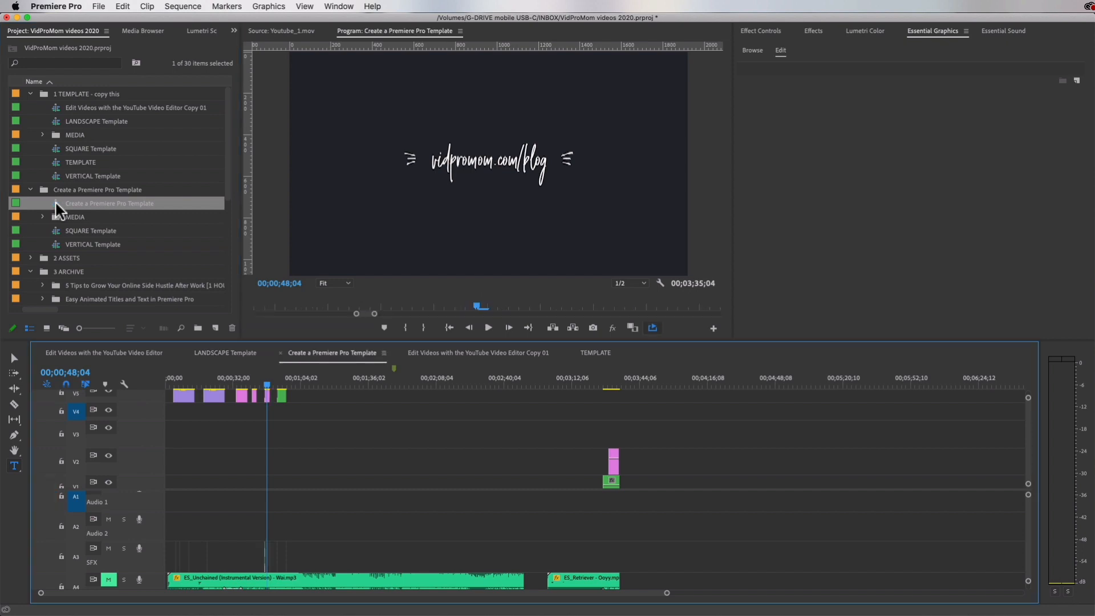
pyautogui.click(188, 353)
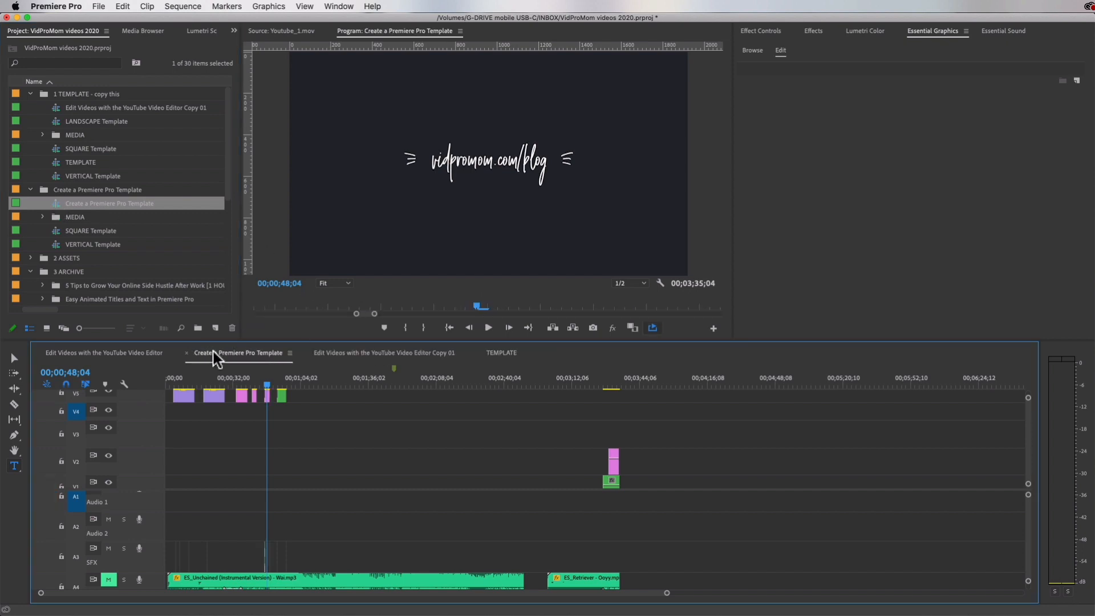
# Copy the project folder's name from Finder and rename the Create a Premiere Pro Template bin to "TIME SAVER – Create a Premiere Pro Project Template"
pyautogui.click(55, 218)
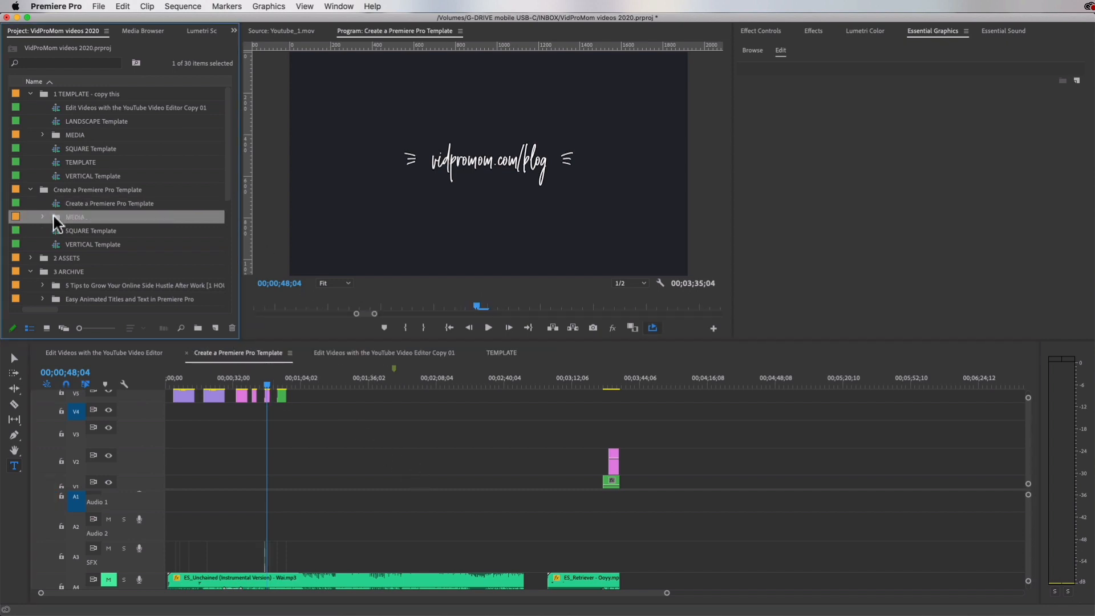
pyautogui.press('super+Tab')
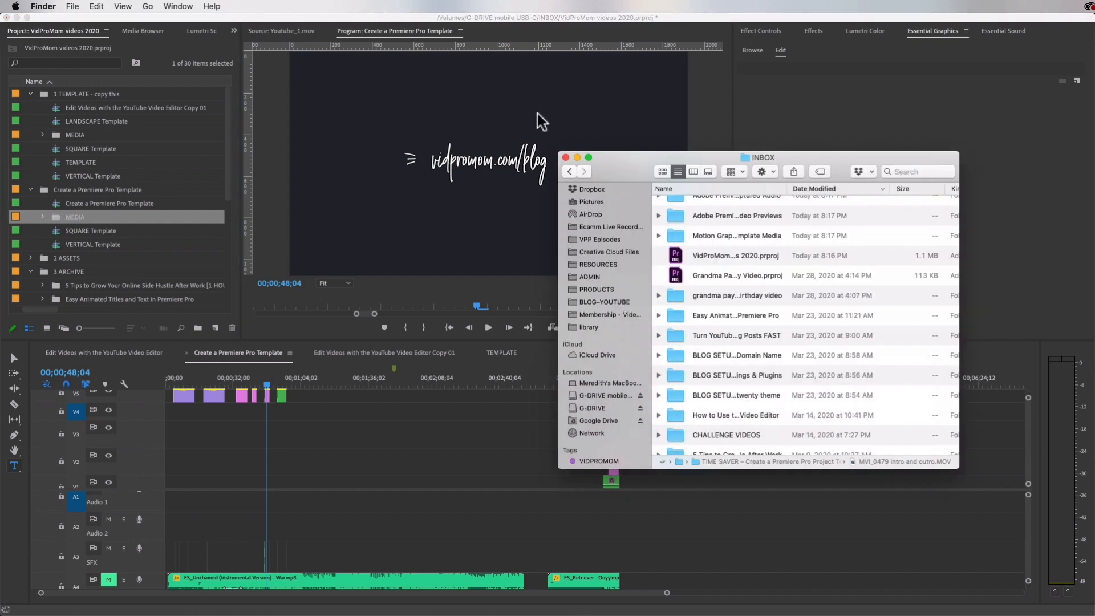
pyautogui.scroll(5, 803, 317)
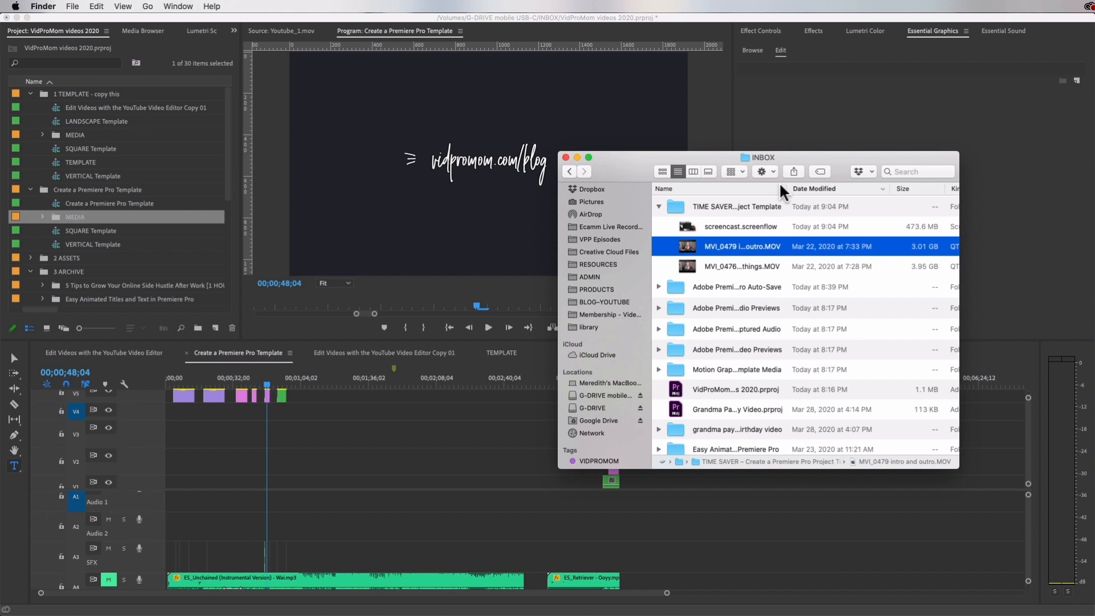
pyautogui.moveTo(784, 187); pyautogui.dragTo(885, 186)
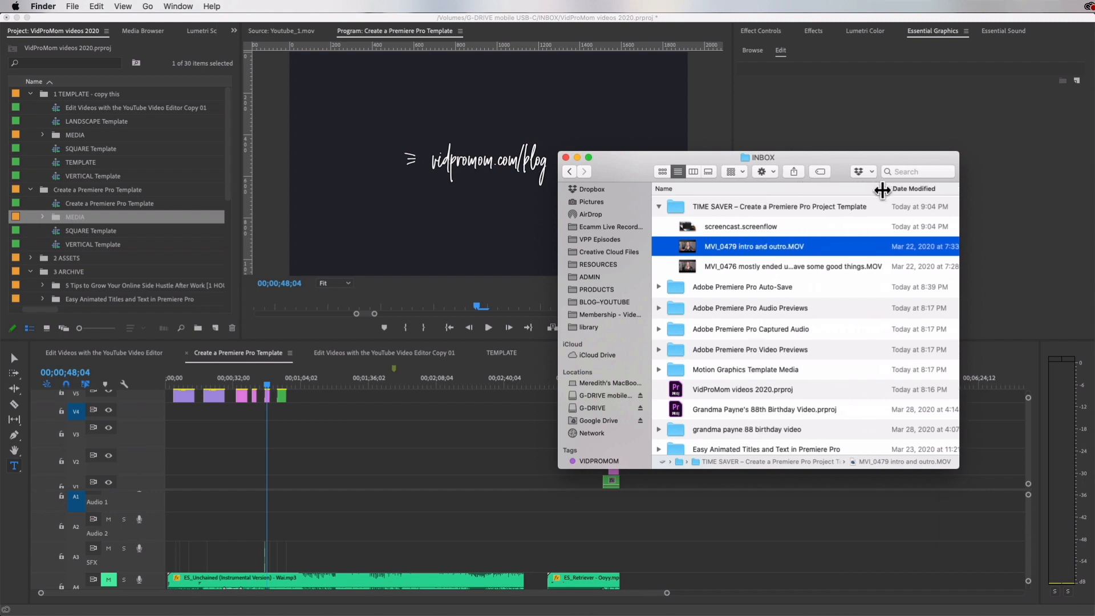
pyautogui.click(795, 207)
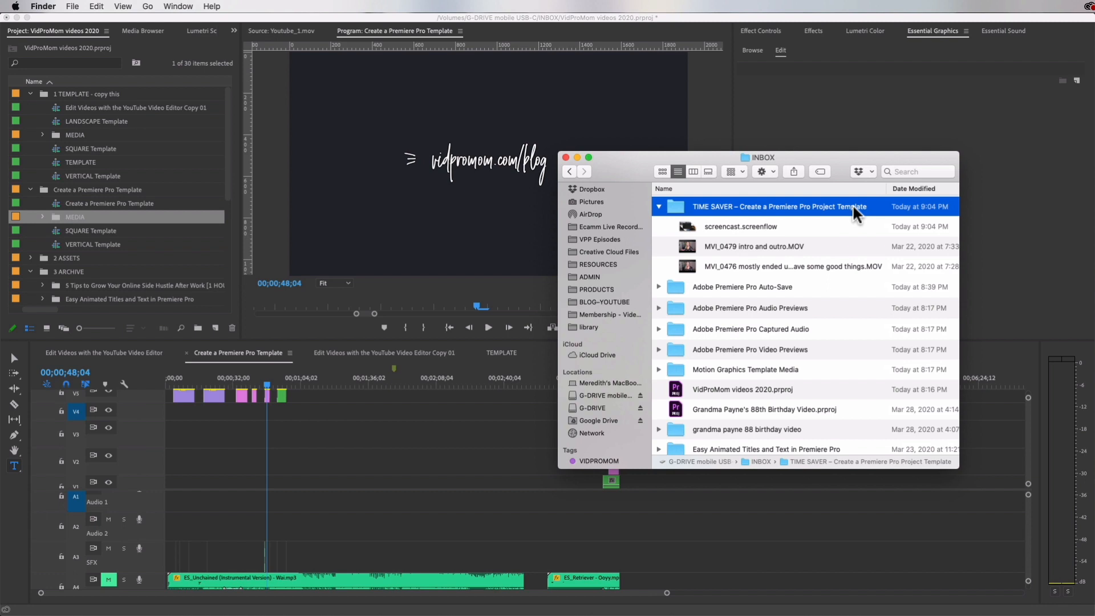
pyautogui.click(718, 208)
pyautogui.press('super+c')
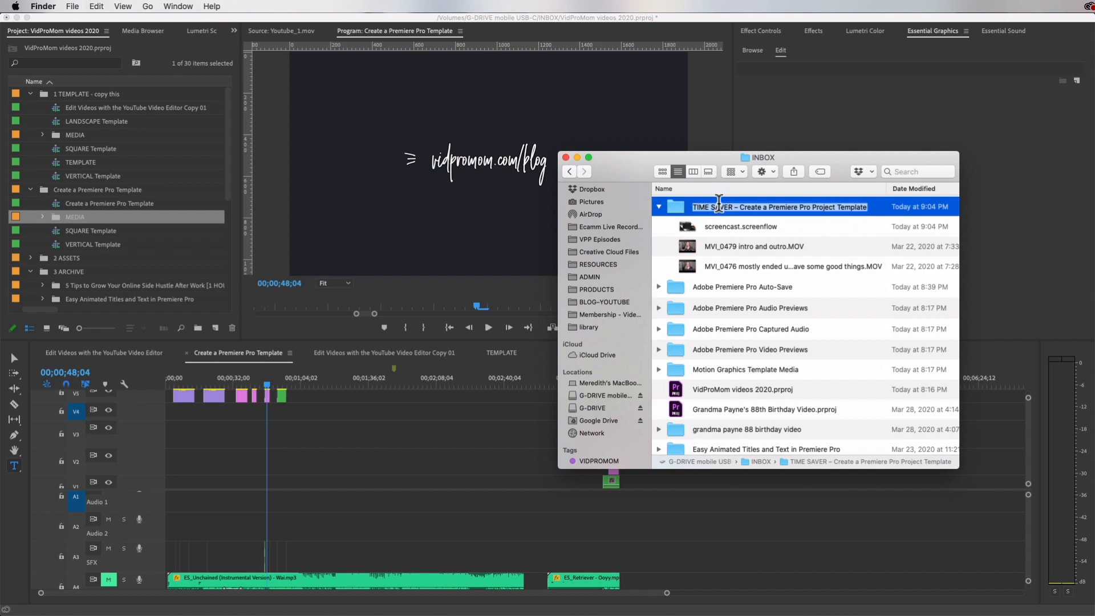
pyautogui.click(75, 191)
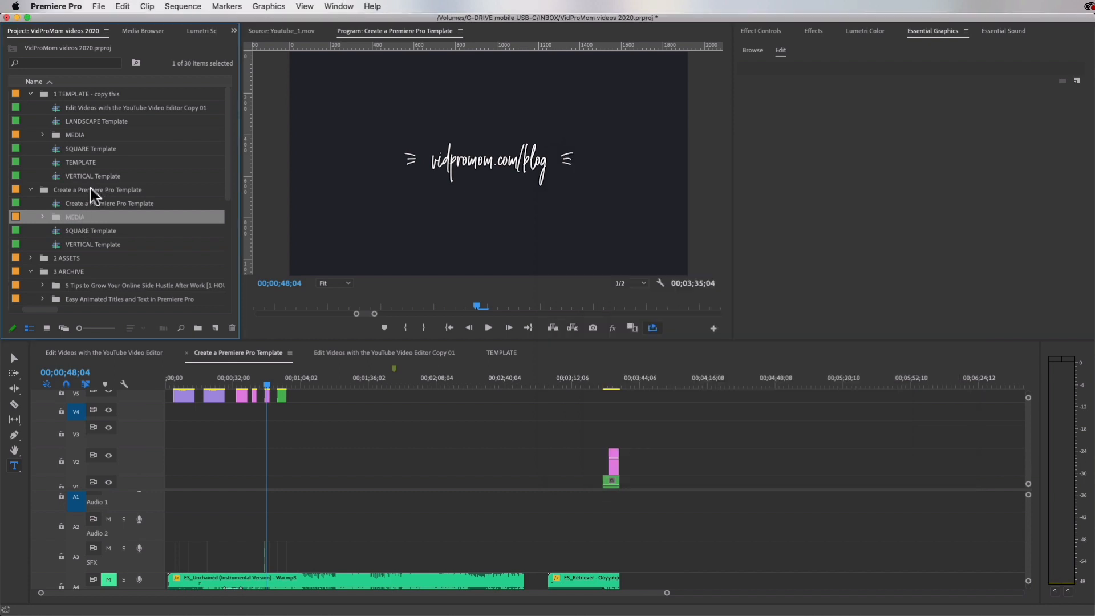
pyautogui.click(97, 190)
pyautogui.click(100, 189)
pyautogui.press('super+v')
# Rename the sequence inside that bin to "TIME SAVER – Create a Premiere Pro Project Template"
pyautogui.click(105, 203)
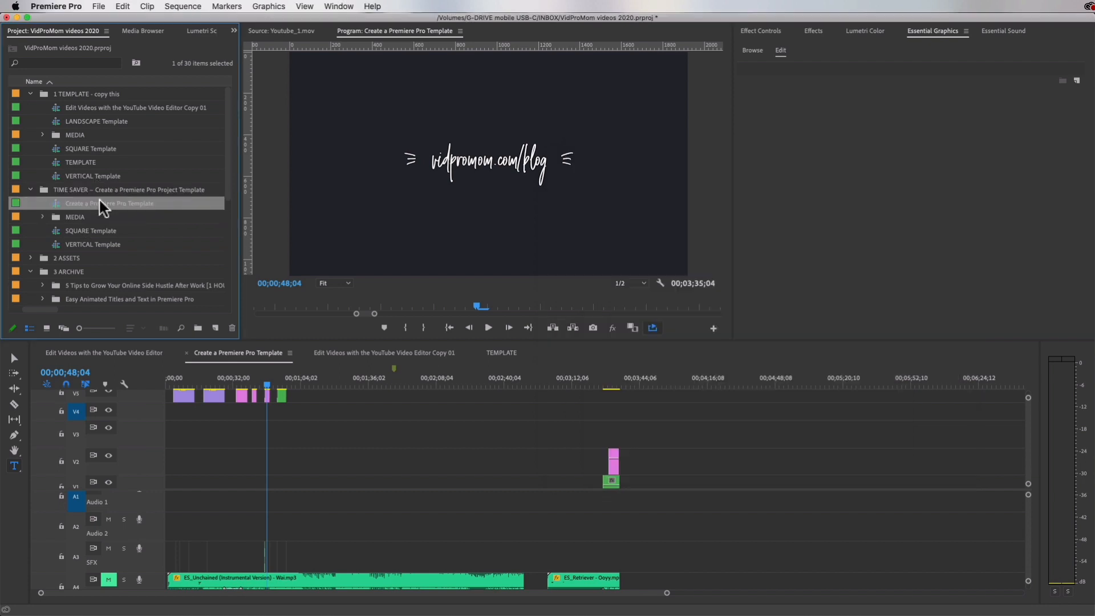
pyautogui.click(107, 199)
pyautogui.press('super+v')
pyautogui.press('Return')
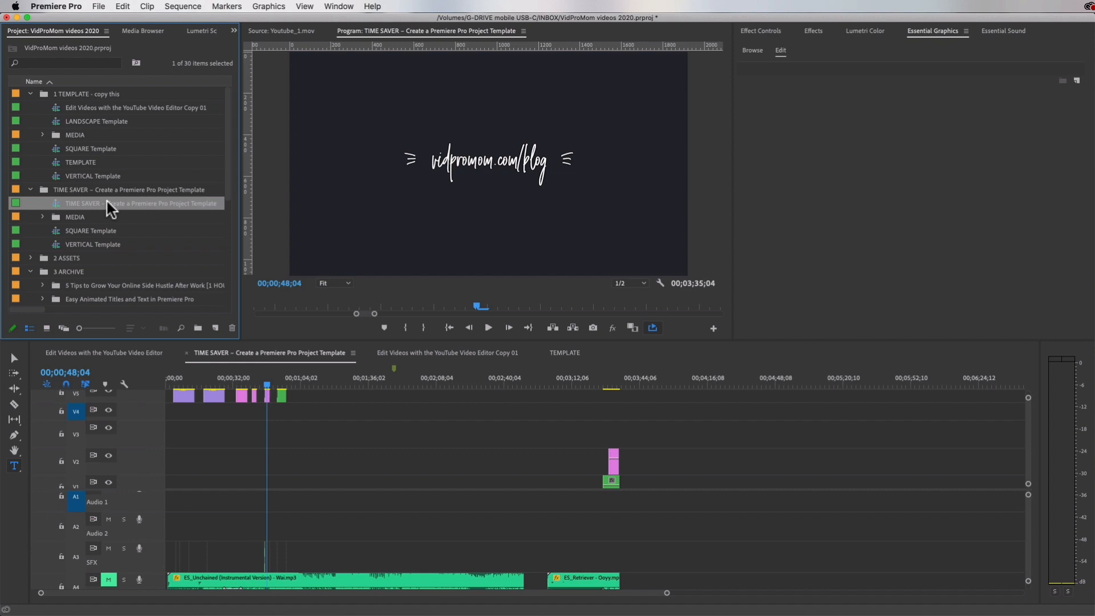
# Import the MVI_0479 intro and outro.MOV and MVI_0476 clips from Finder into the bin's MEDIA folder
pyautogui.press('super+Tab')
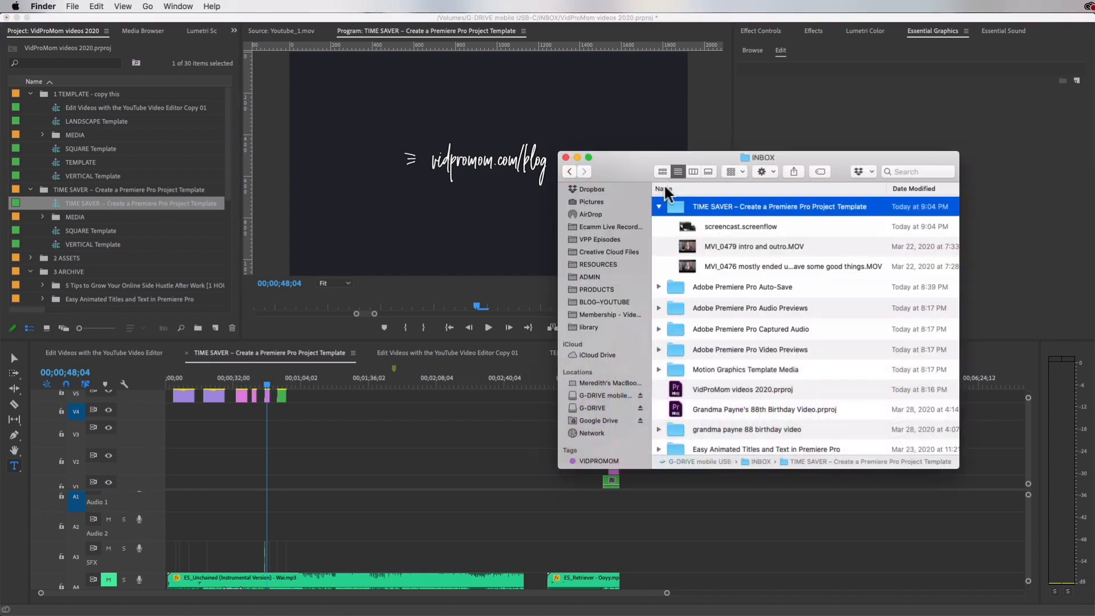
pyautogui.click(692, 249)
pyautogui.keyDown('shift'); pyautogui.click(690, 268); pyautogui.keyUp('shift')
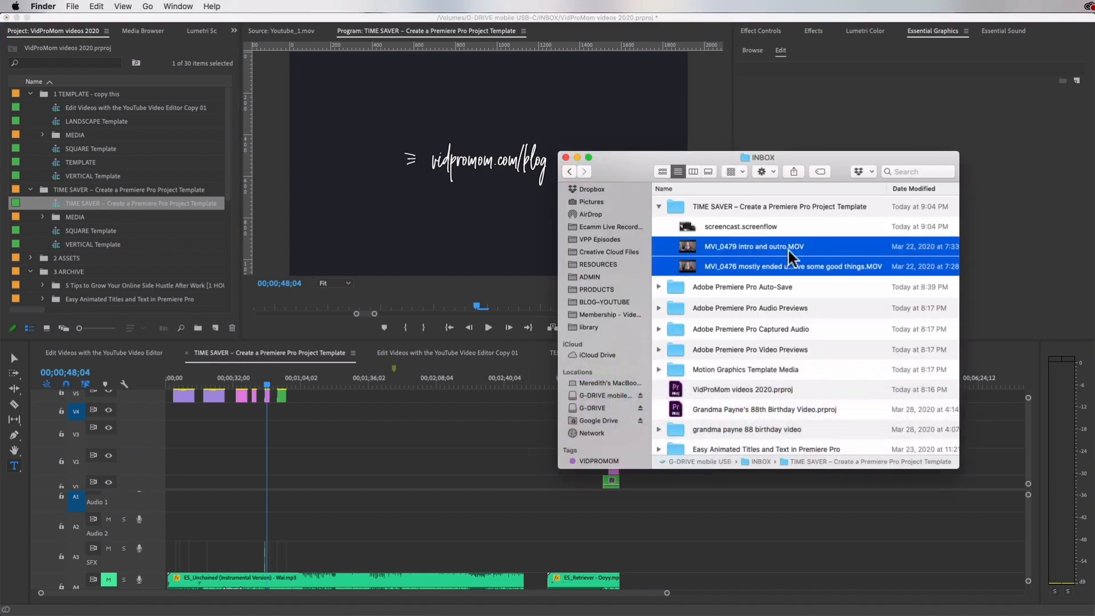
pyautogui.moveTo(786, 258); pyautogui.dragTo(77, 216)
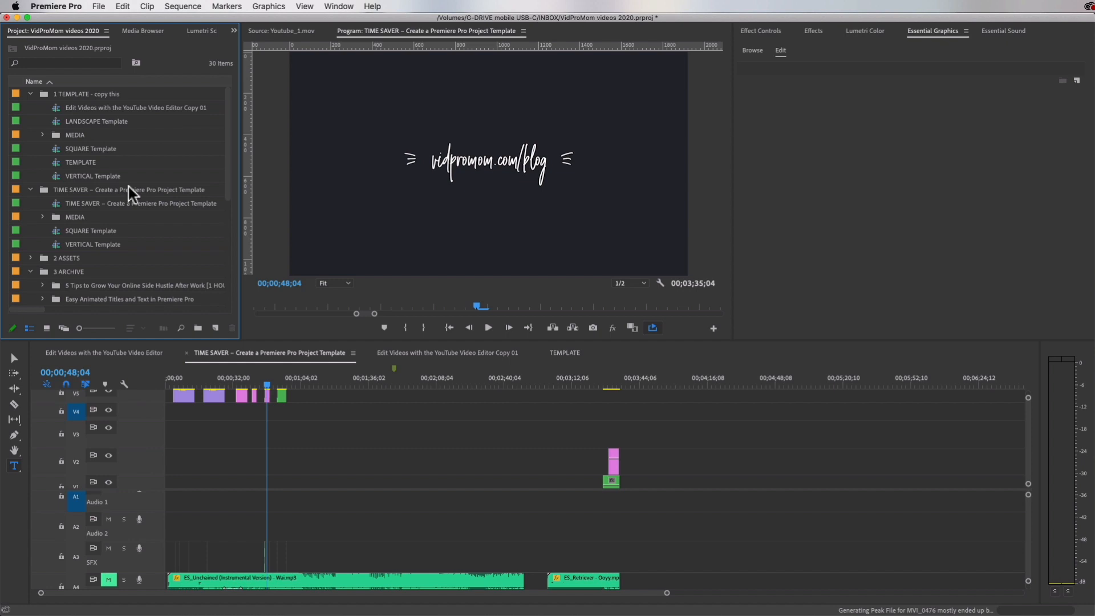
# Expand the MEDIA bin and place MVI_0479 intro and outro.MOV on V1 of the timeline, starting around 00;04;21
pyautogui.click(43, 217)
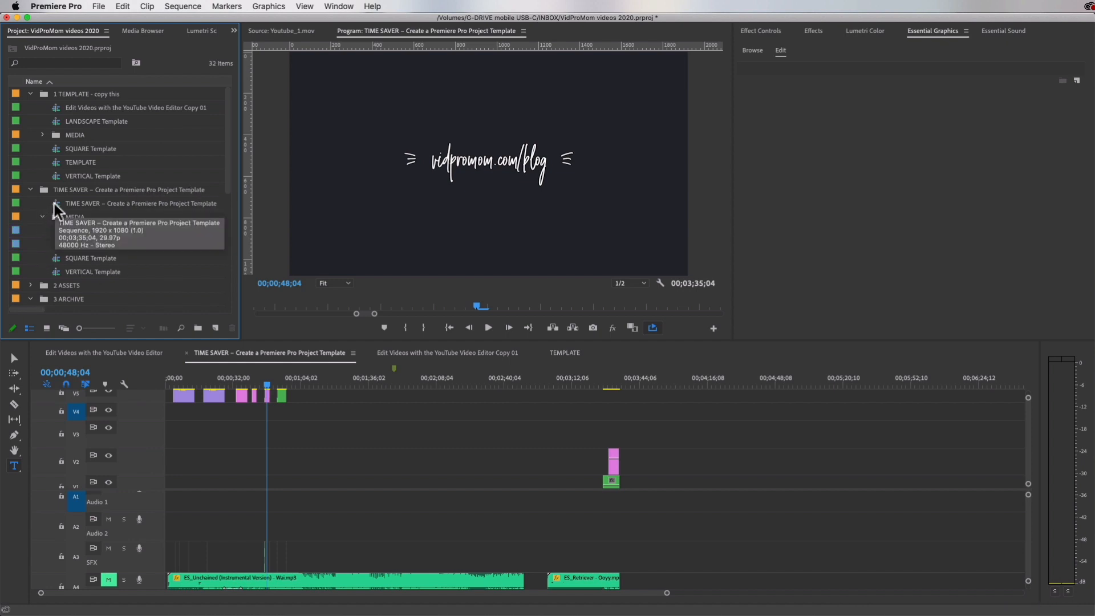
pyautogui.click(55, 218)
pyautogui.click(66, 231)
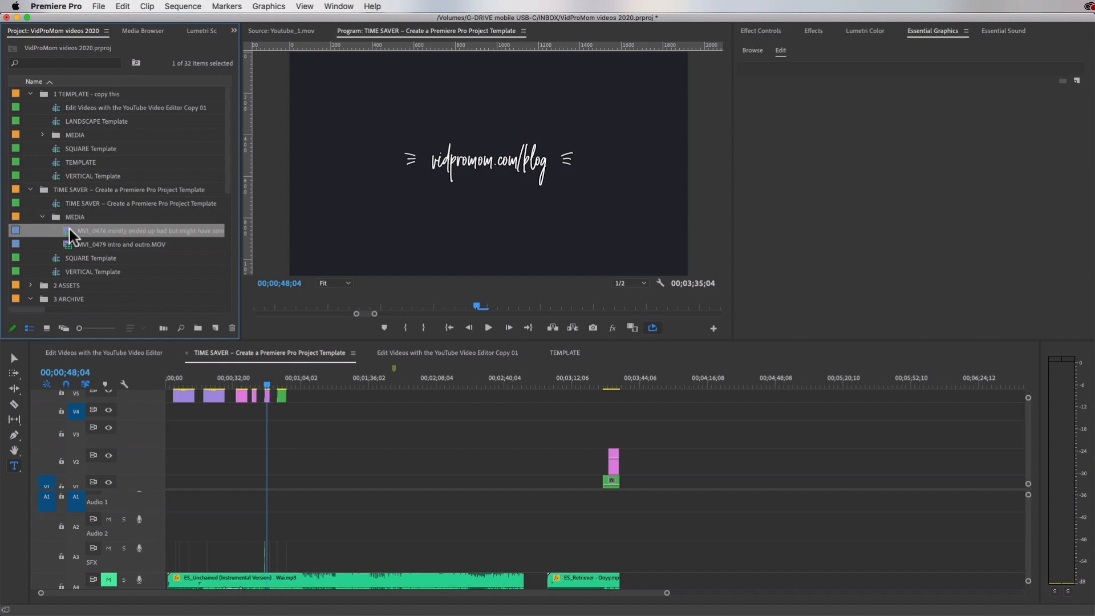
pyautogui.click(74, 243)
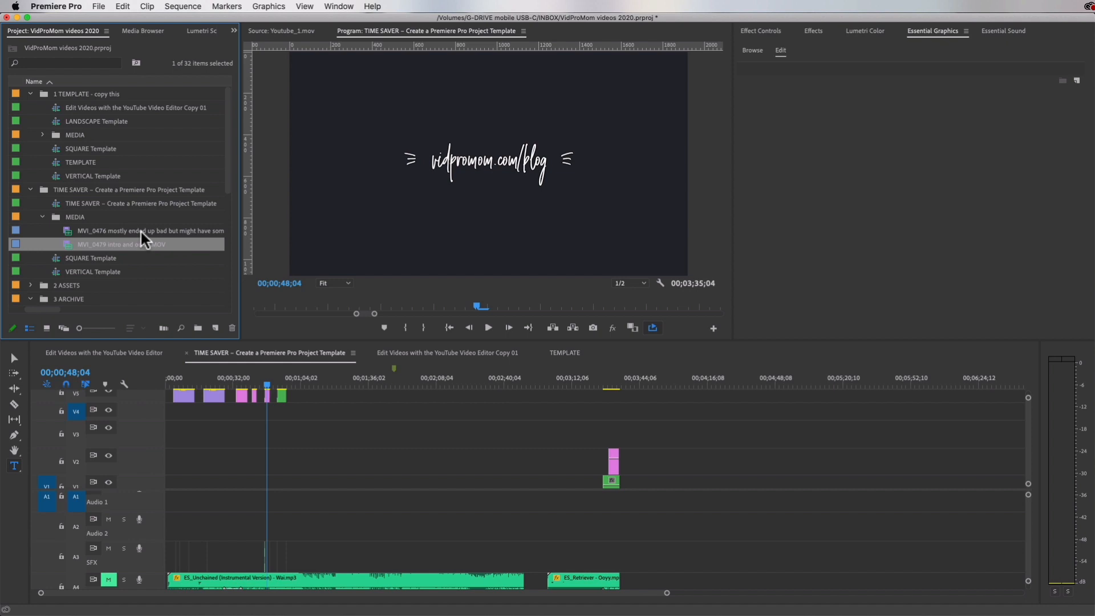
pyautogui.click(186, 228)
pyautogui.moveTo(240, 228); pyautogui.dragTo(293, 229)
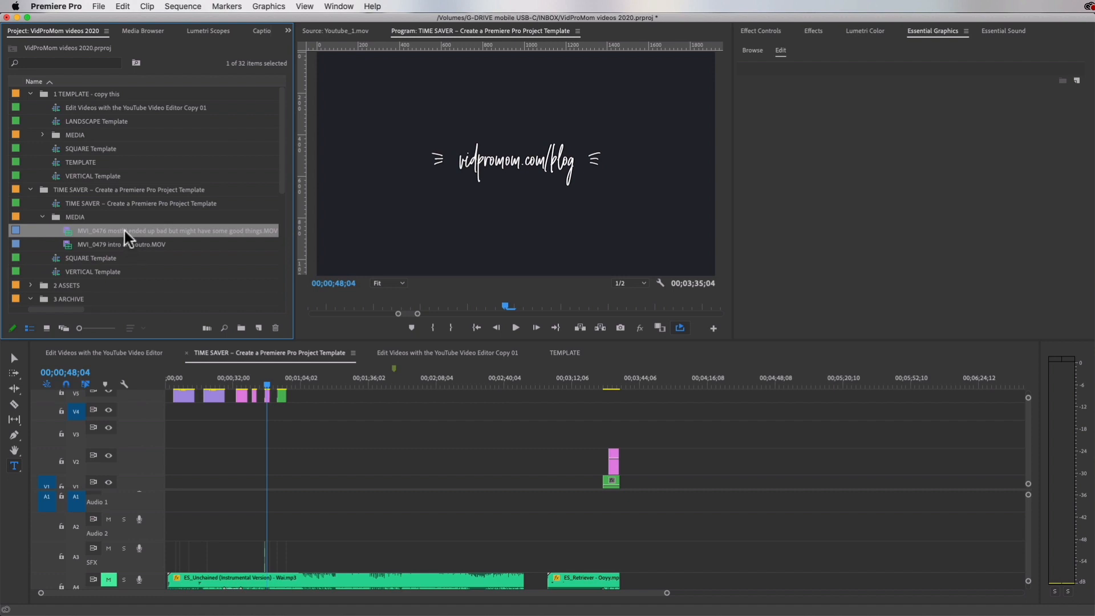
pyautogui.click(65, 240)
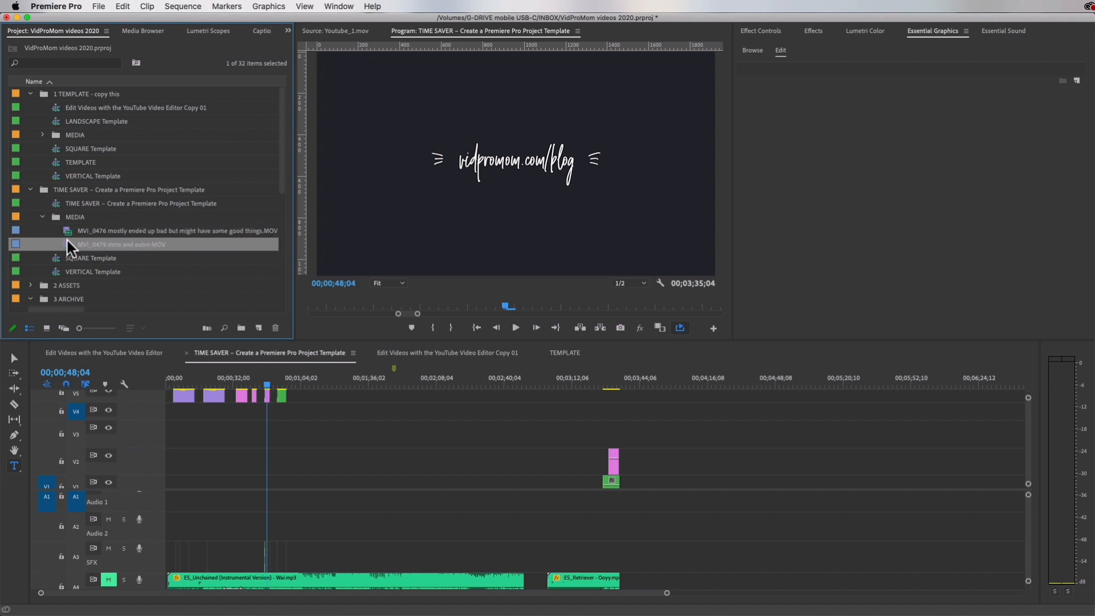
pyautogui.moveTo(66, 241); pyautogui.dragTo(712, 481)
pyautogui.scroll(-1, 713, 482)
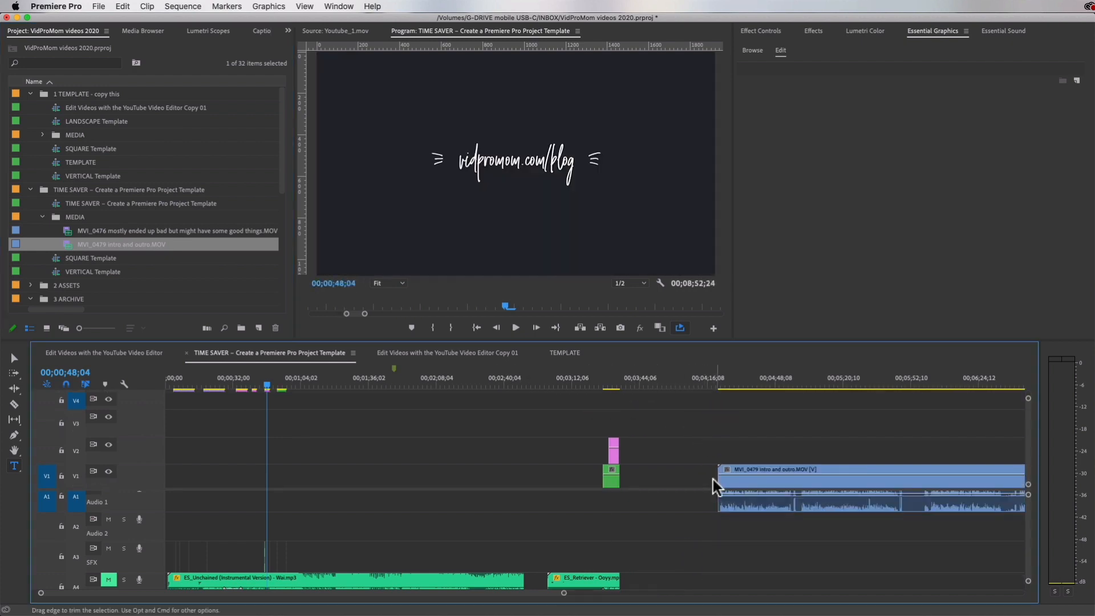
pyautogui.hscroll(5, 741, 483)
pyautogui.hscroll(2, 744, 488)
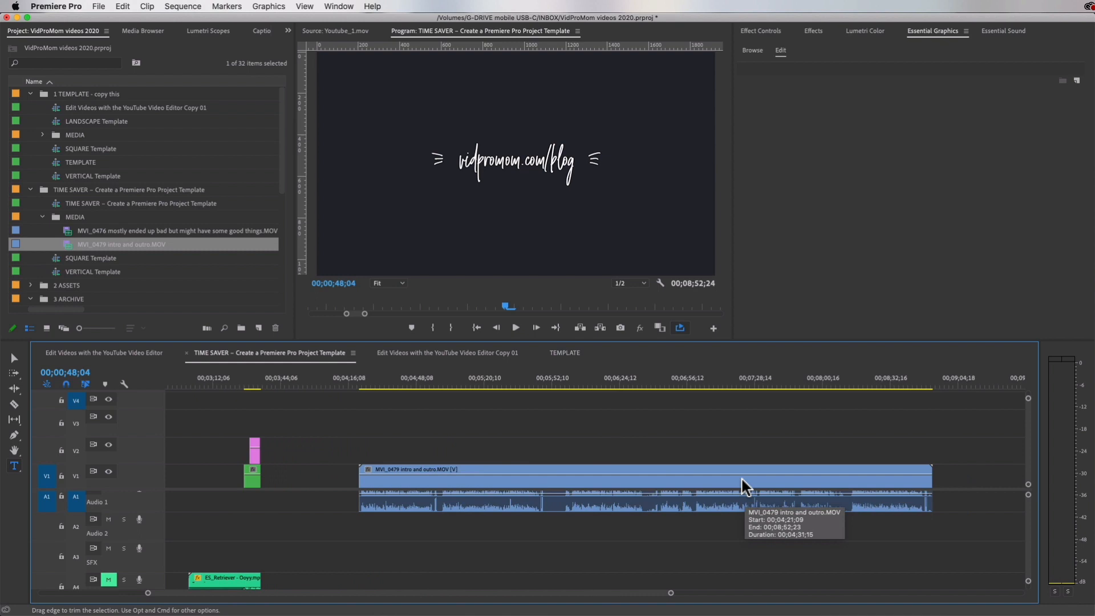
pyautogui.click(734, 478)
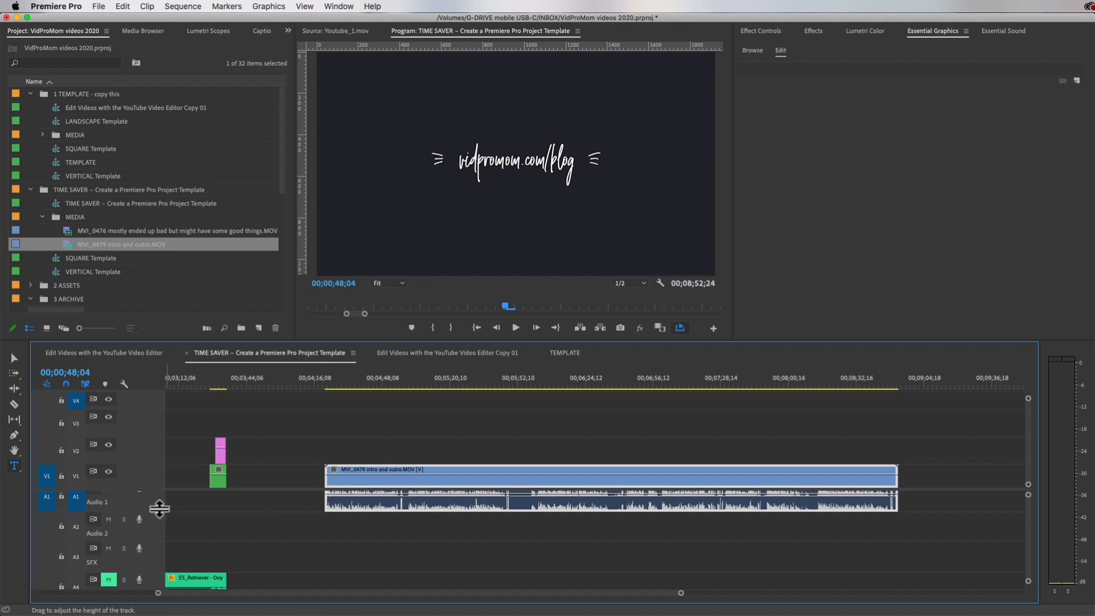
# Enlarge the Audio 1 track and scrub through the MVI_0479 intro and outro clip at different zoom levels to review it
pyautogui.press('-')
pyautogui.press('-')
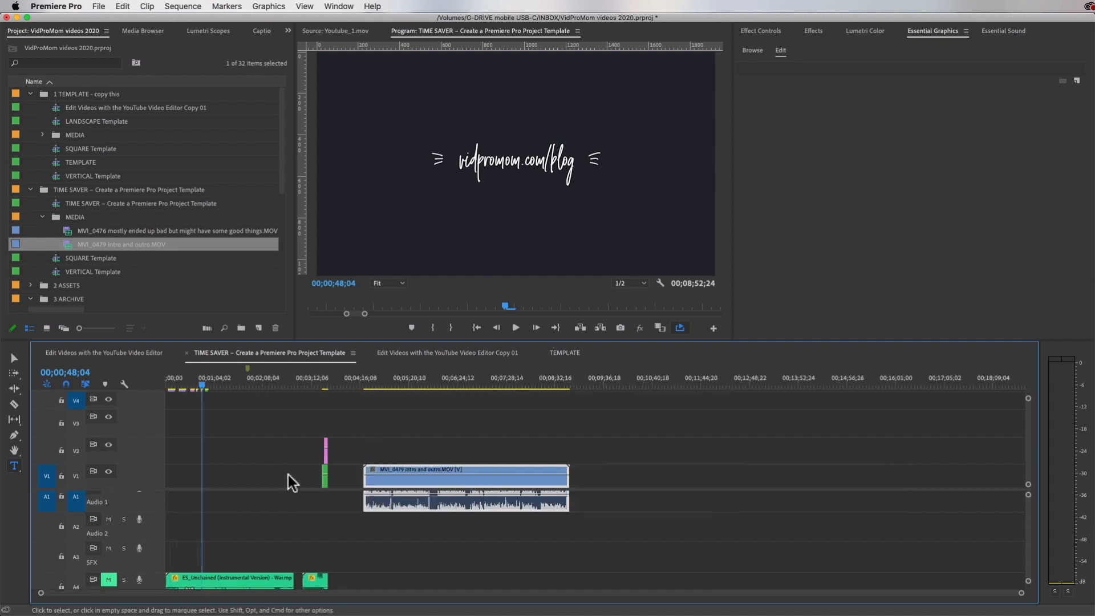
pyautogui.press('=')
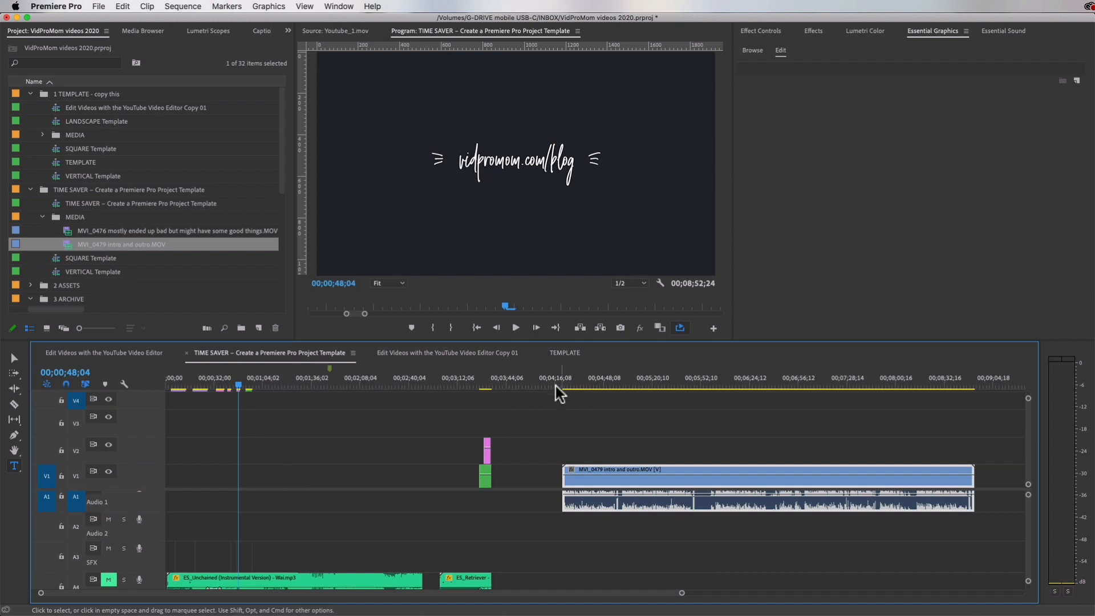
pyautogui.click(607, 382)
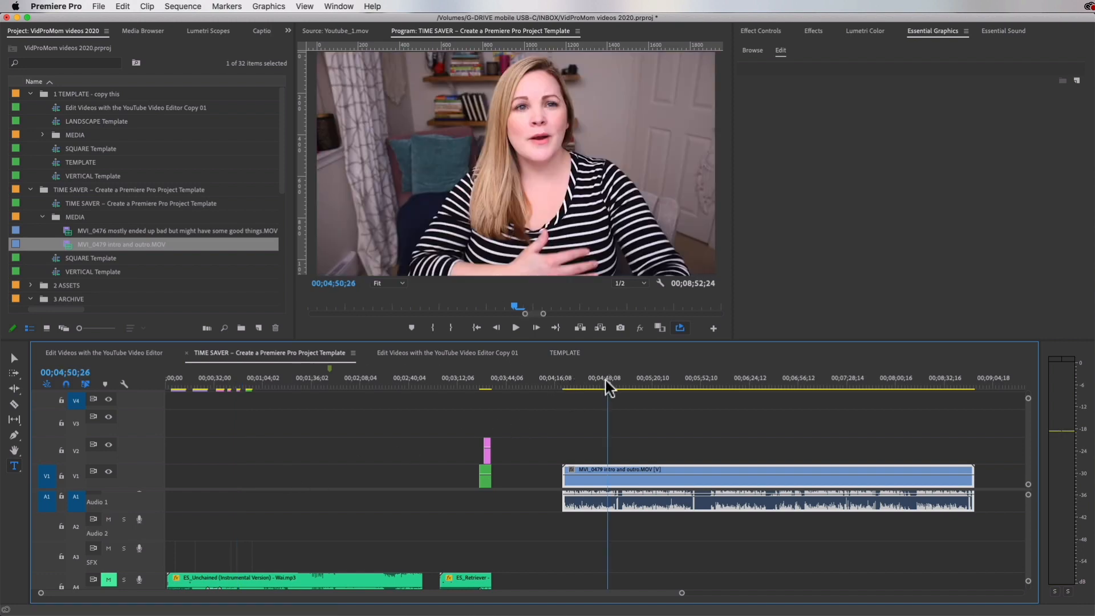
pyautogui.press('=')
pyautogui.moveTo(158, 510); pyautogui.dragTo(158, 535)
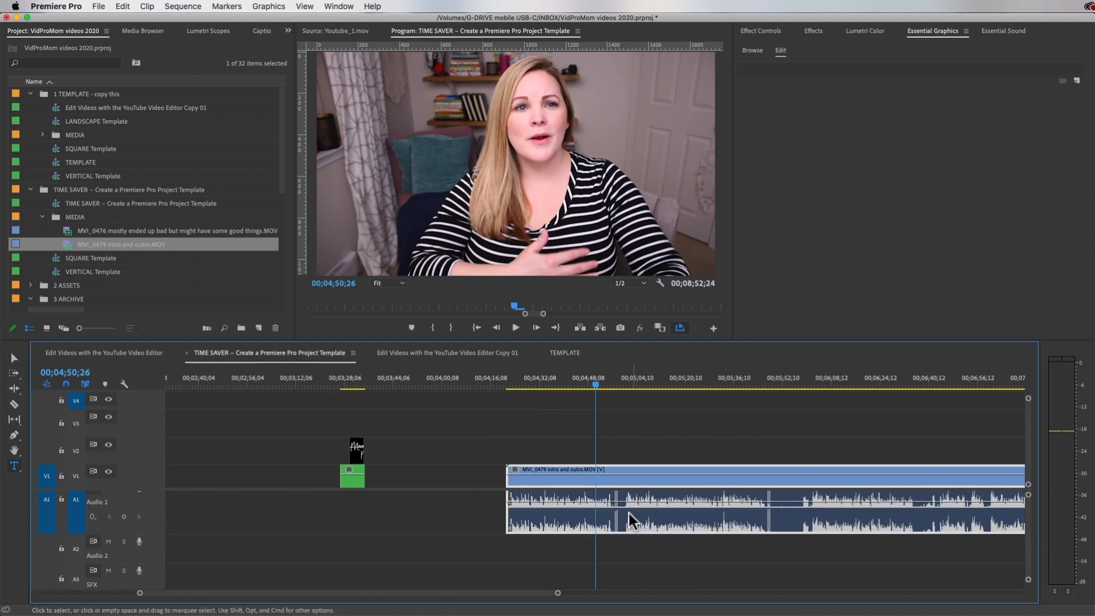
pyautogui.hscroll(2, 611, 392)
pyautogui.scroll(-5, 612, 391)
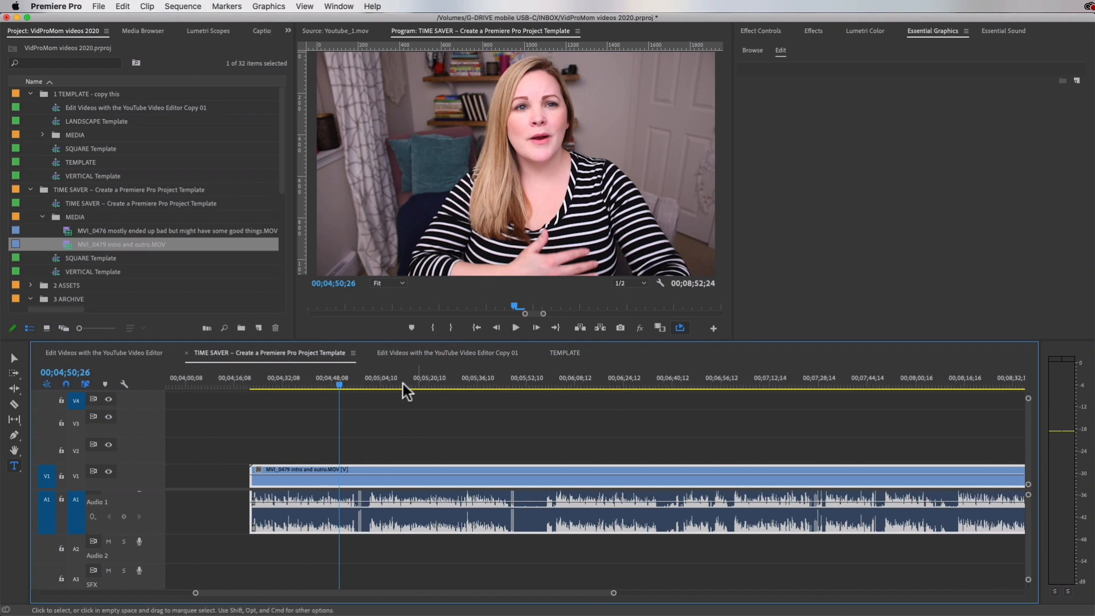
pyautogui.click(353, 382)
pyautogui.click(508, 384)
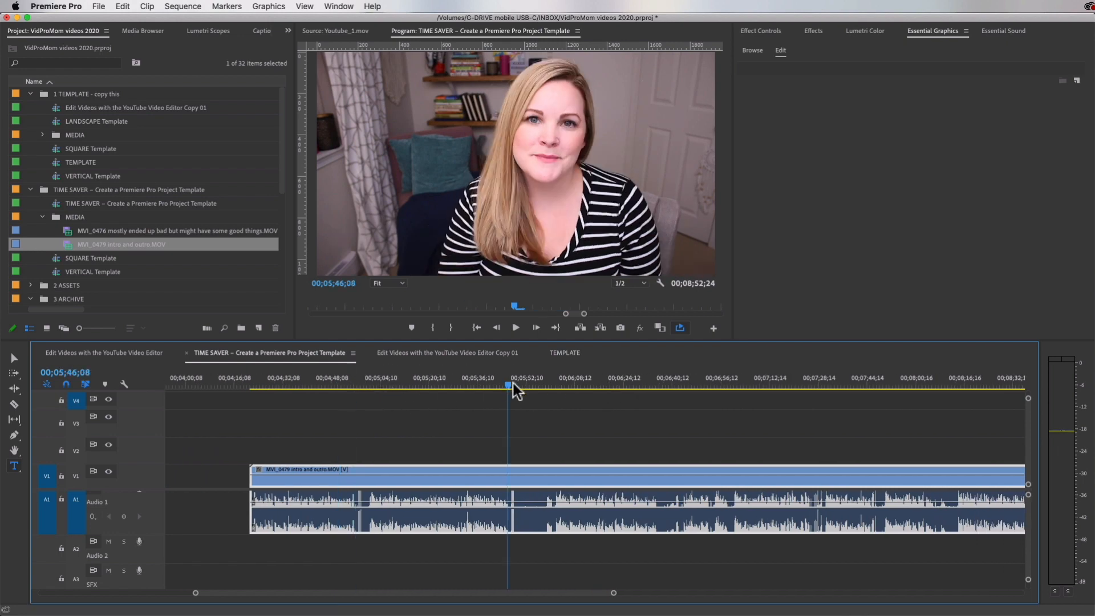
pyautogui.scroll(-5, 655, 402)
pyautogui.scroll(5, 656, 401)
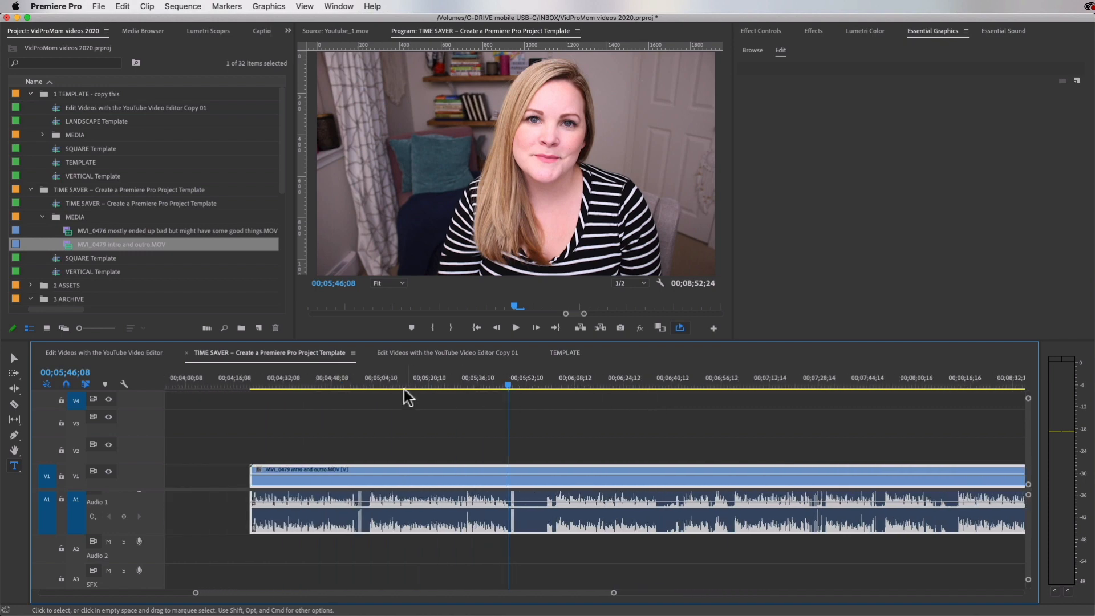
pyautogui.click(371, 382)
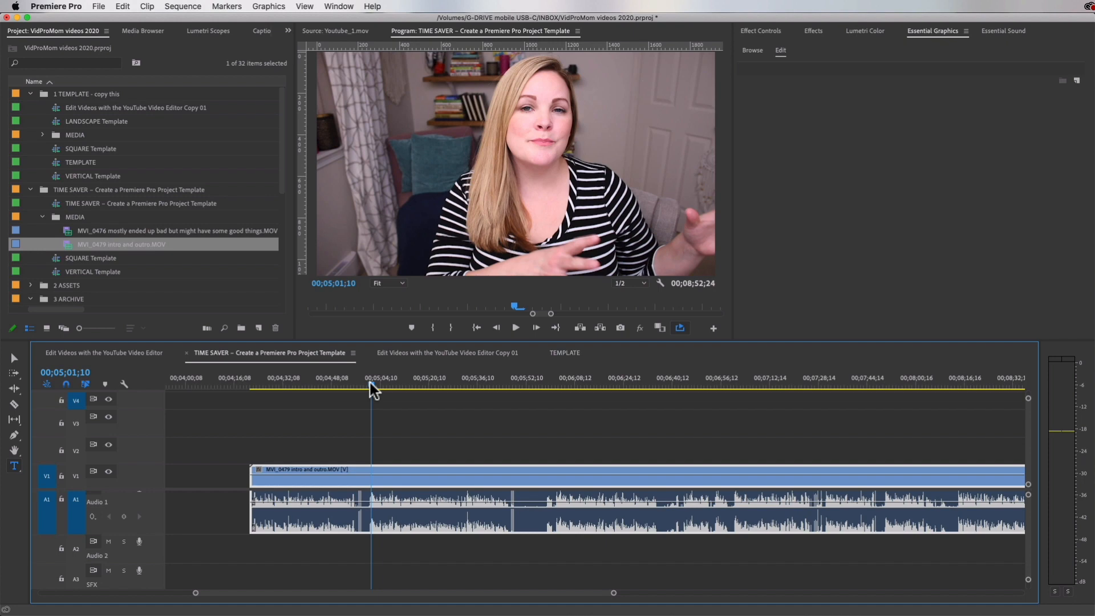
pyautogui.press('\\')
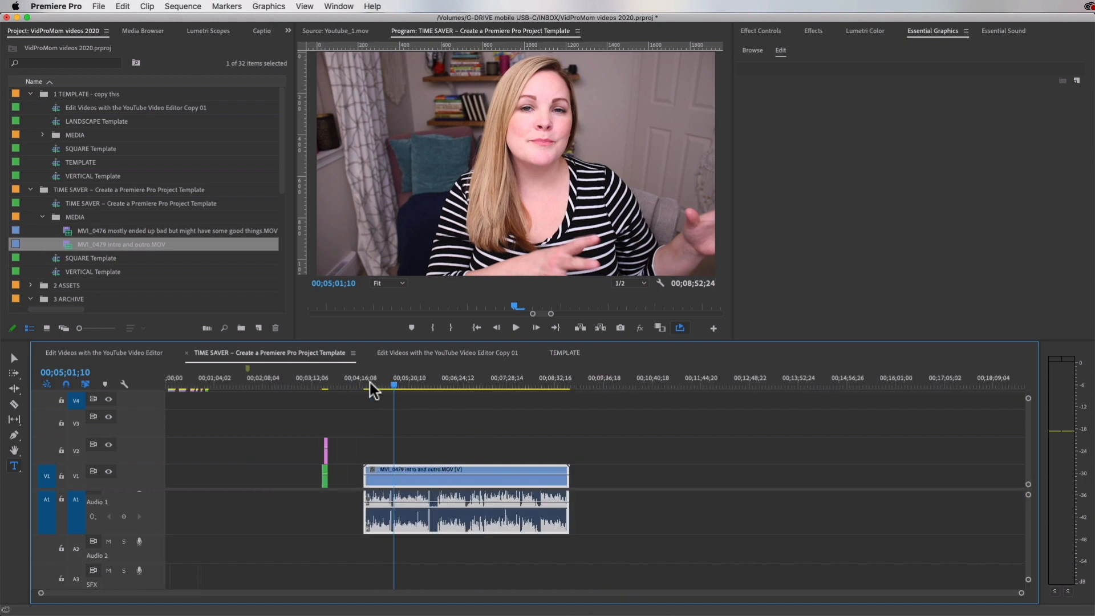
# Move the MVI_0479 clip slightly later on V1 and split it at the playhead around 00;06;31;11
pyautogui.moveTo(378, 470); pyautogui.dragTo(486, 475)
pyautogui.click(463, 381)
pyautogui.press('super+k')
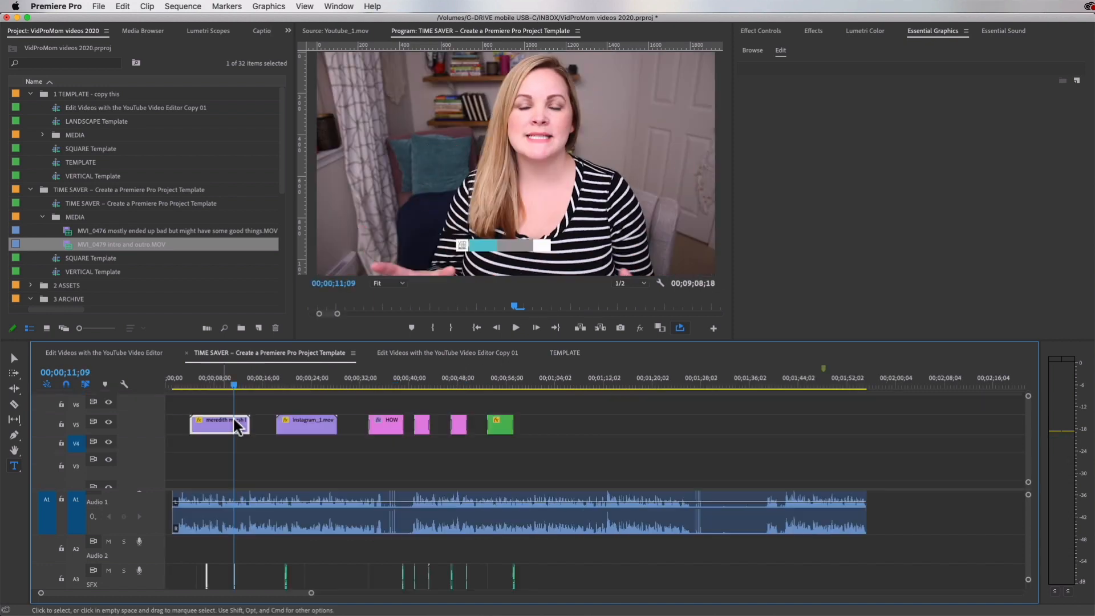
# Scroll the timeline to the title graphics and select the HOW title and the meredith marsh graphic on V5
pyautogui.moveTo(233, 421); pyautogui.dragTo(604, 430)
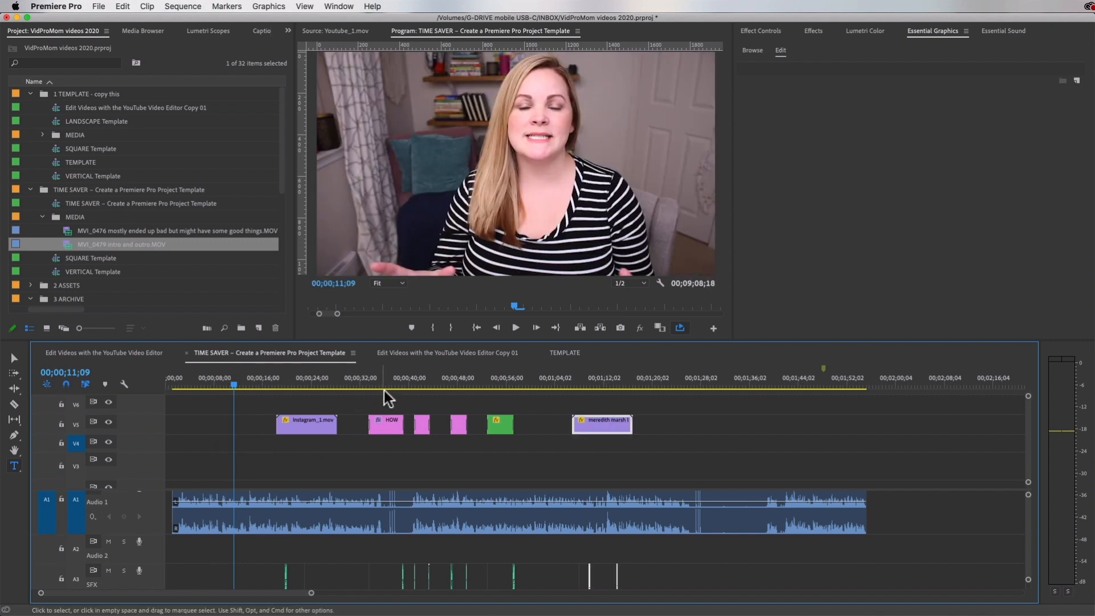
pyautogui.click(389, 379)
pyautogui.click(385, 423)
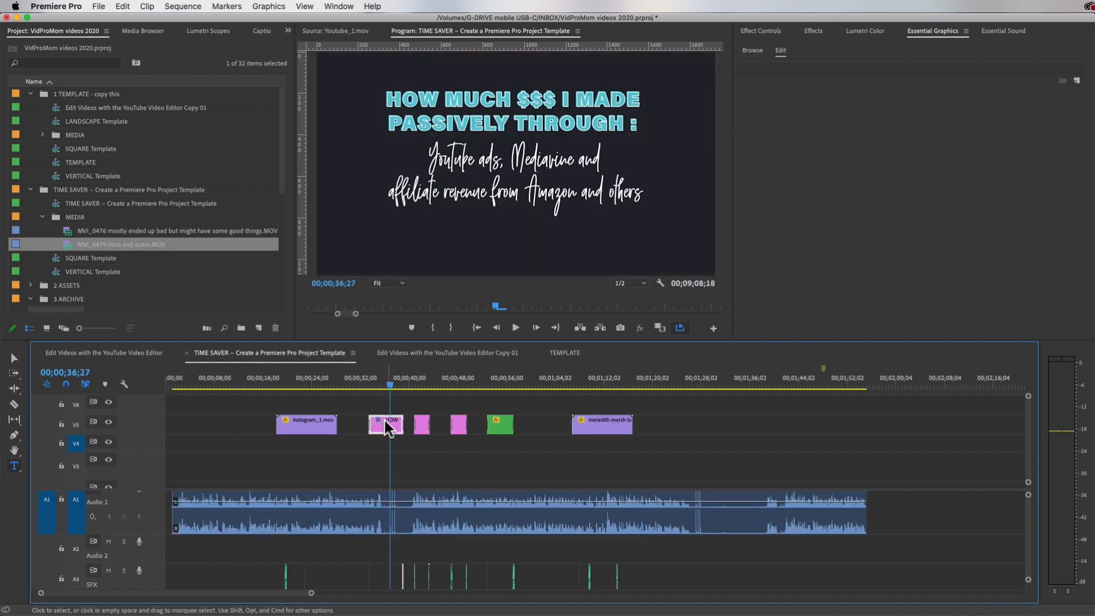
pyautogui.click(621, 429)
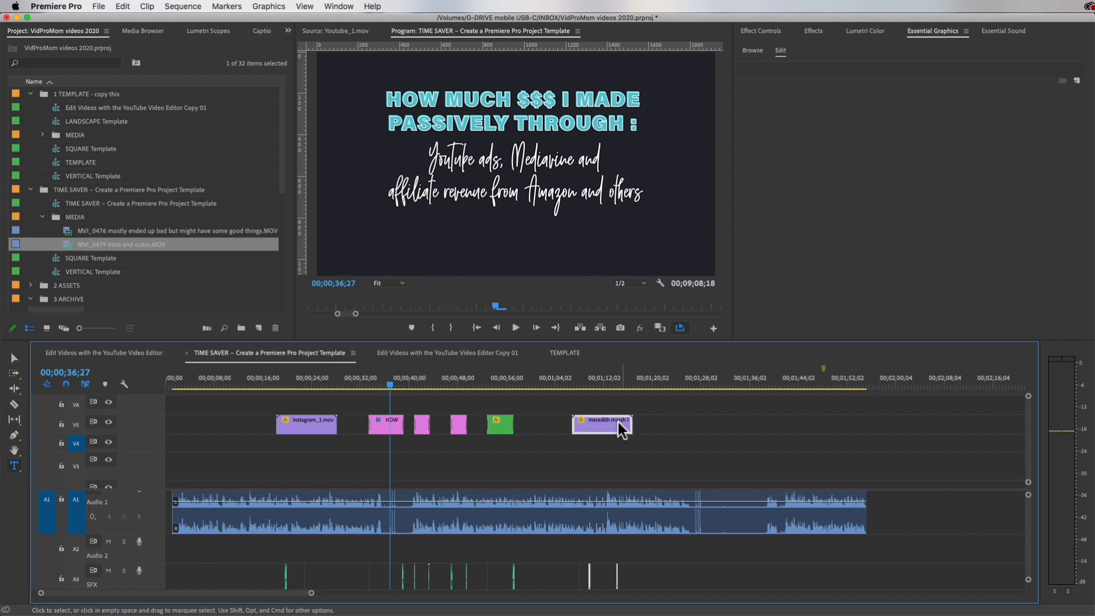